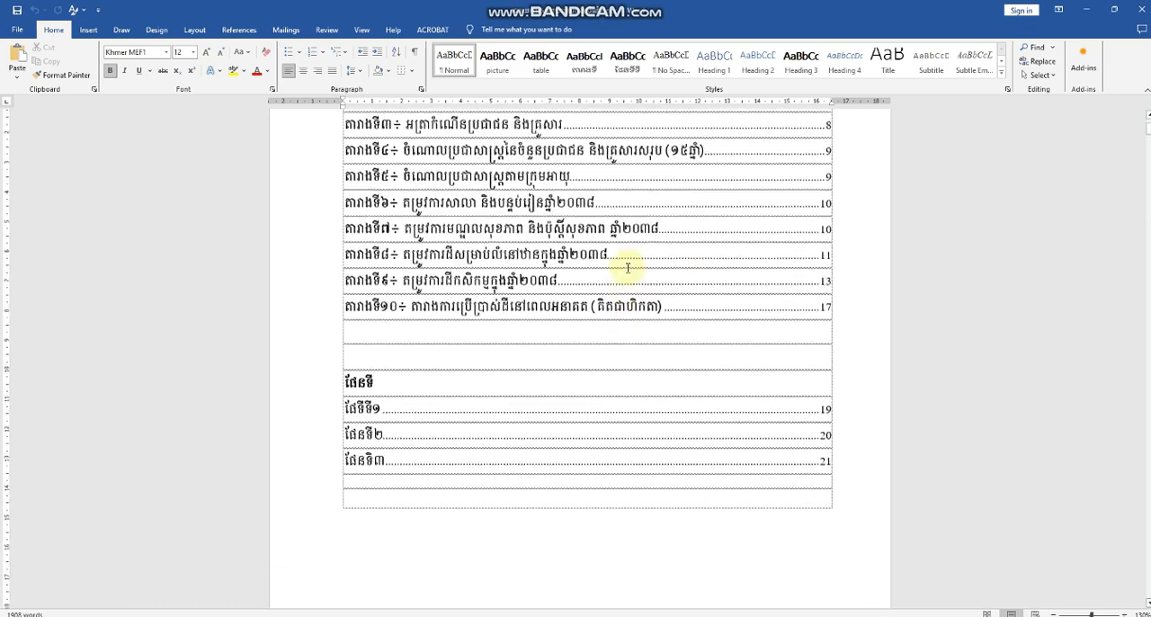
Step: Delete the generated list entries under the បញ្ជីតារាង heading and the three map entries under the ផែនទី heading
{"action": "scroll", "coordinate": [617, 231], "scroll_direction": "down", "scroll_amount": 3}
{"action": "scroll", "coordinate": [548, 237], "scroll_direction": "up", "scroll_amount": 3}
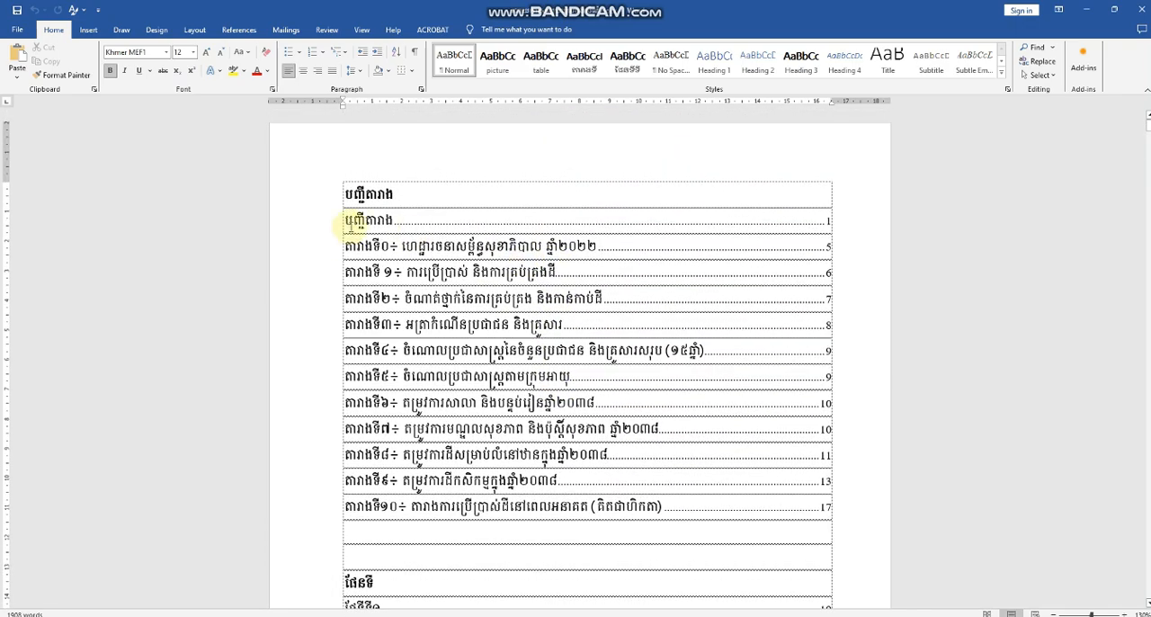
{"action": "left_click_drag", "start_coordinate": [339, 227], "coordinate": [537, 521]}
{"action": "key", "text": "Delete"}
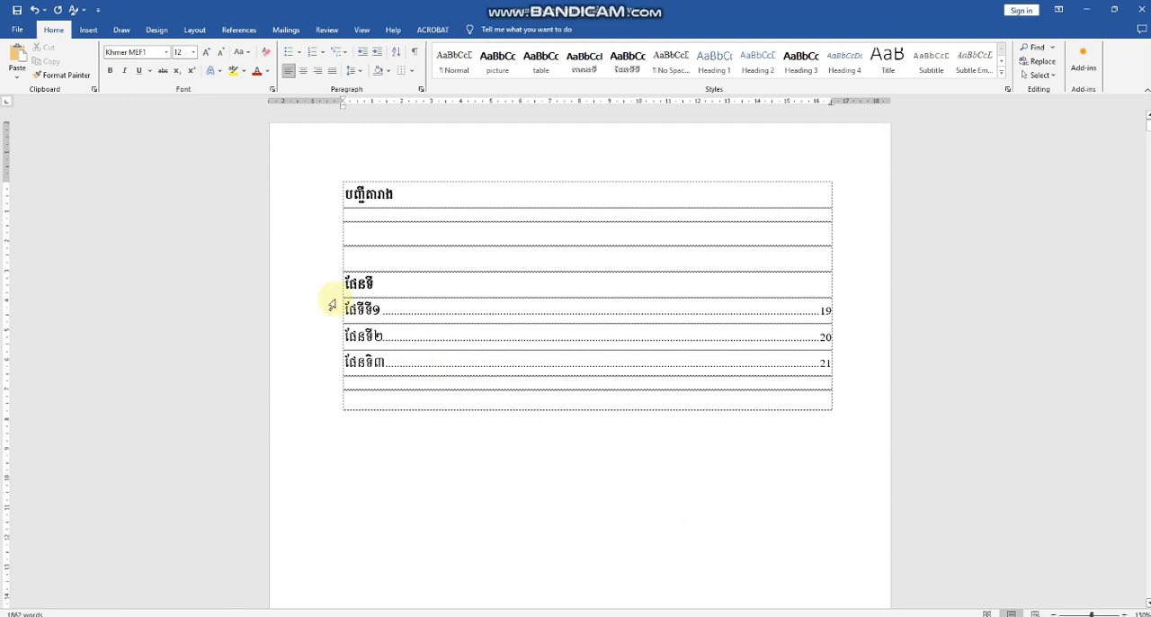
{"action": "left_click_drag", "start_coordinate": [335, 307], "coordinate": [453, 363]}
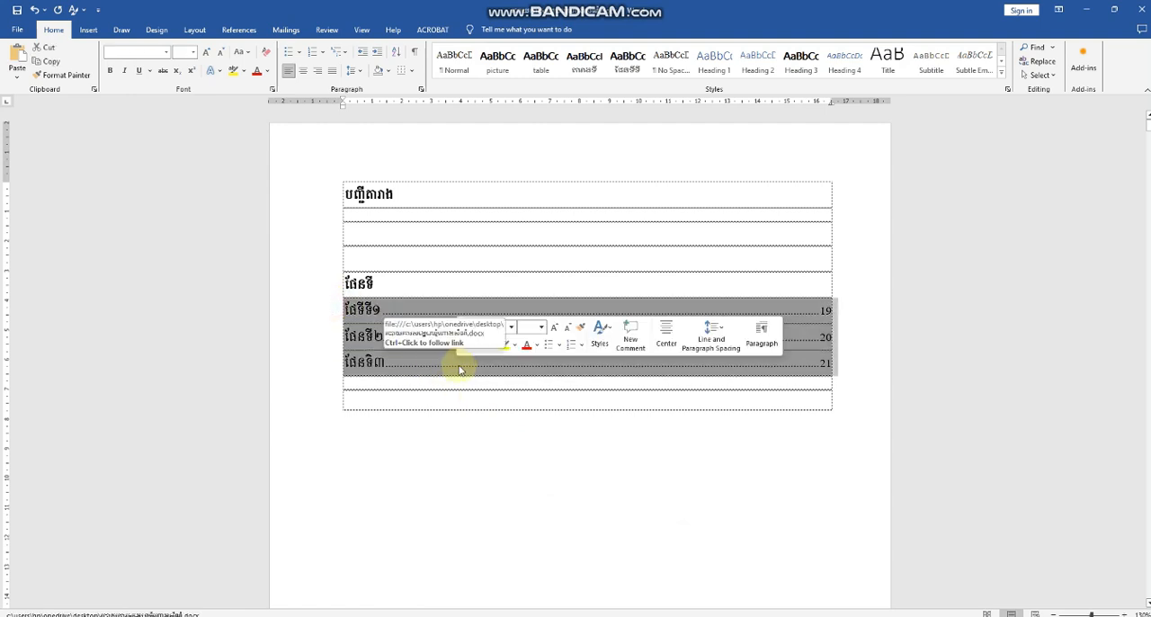
{"action": "key", "text": "Delete"}
Step: Delete the custom តារាងទី style from the document by reverting it to Table of Figures
{"action": "left_click", "coordinate": [489, 232]}
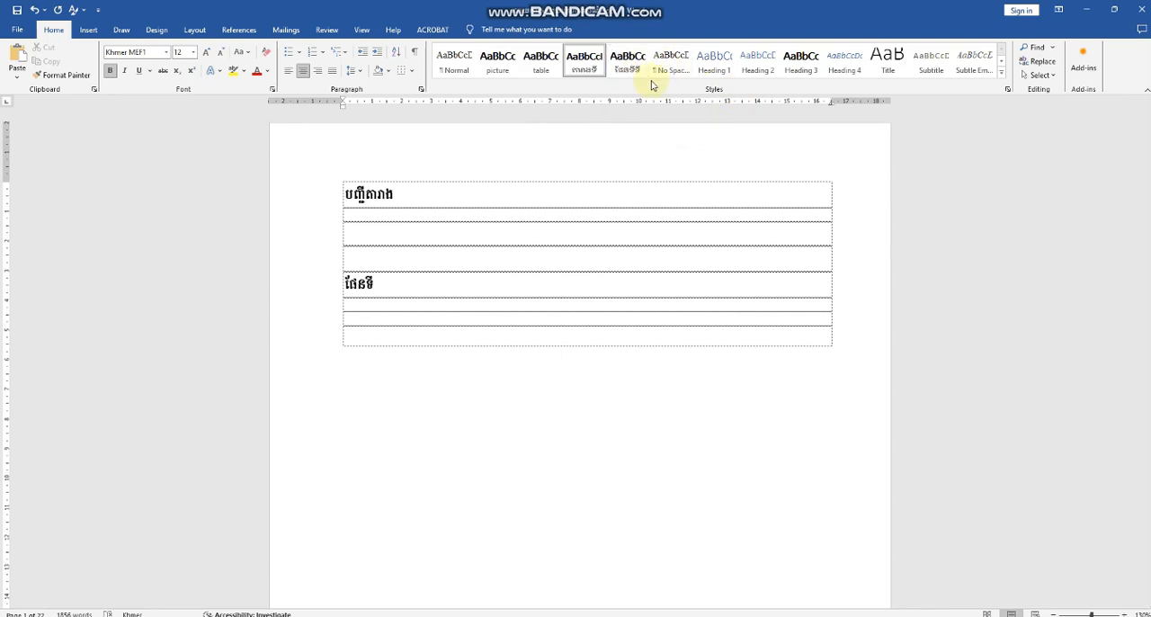
{"action": "left_click", "coordinate": [1008, 91]}
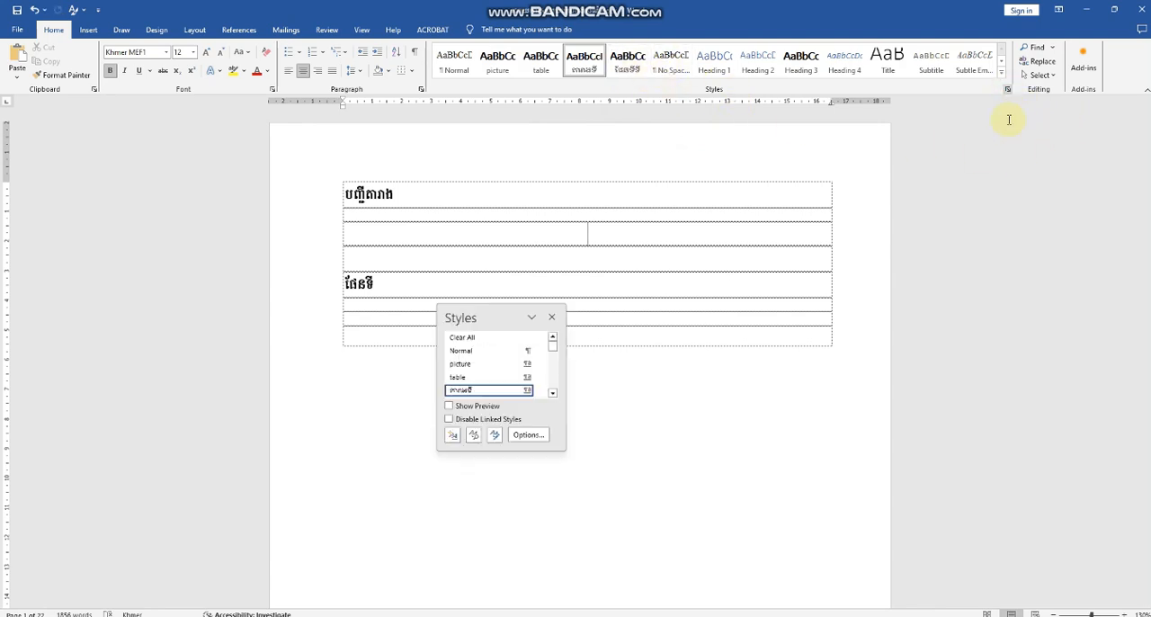
{"action": "left_click", "coordinate": [528, 392]}
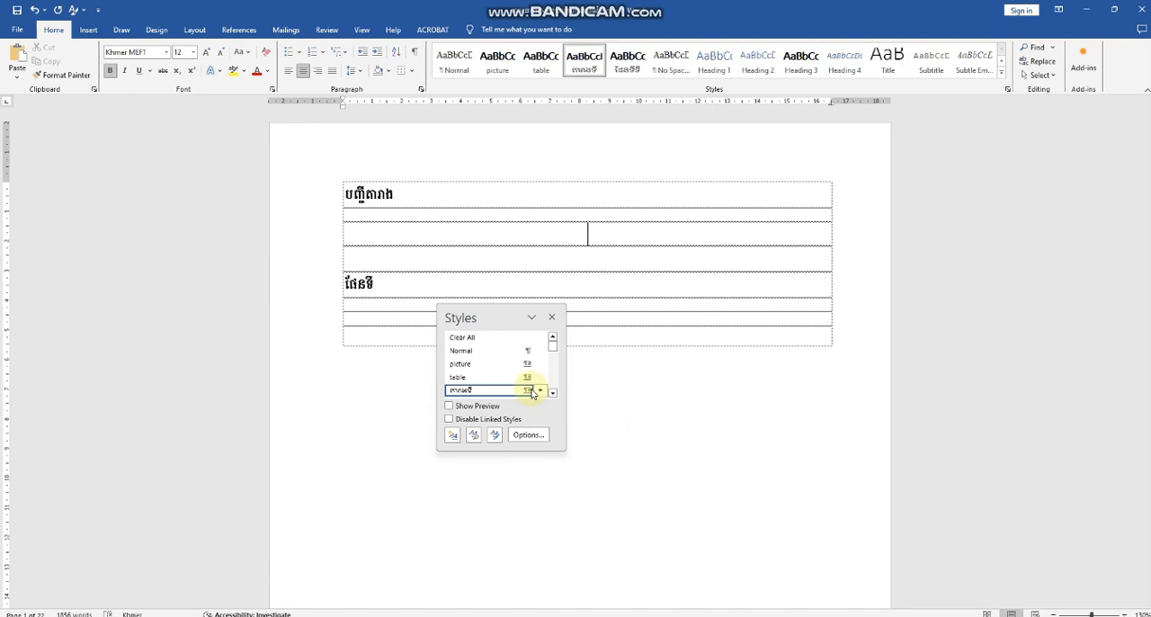
{"action": "left_click", "coordinate": [538, 390]}
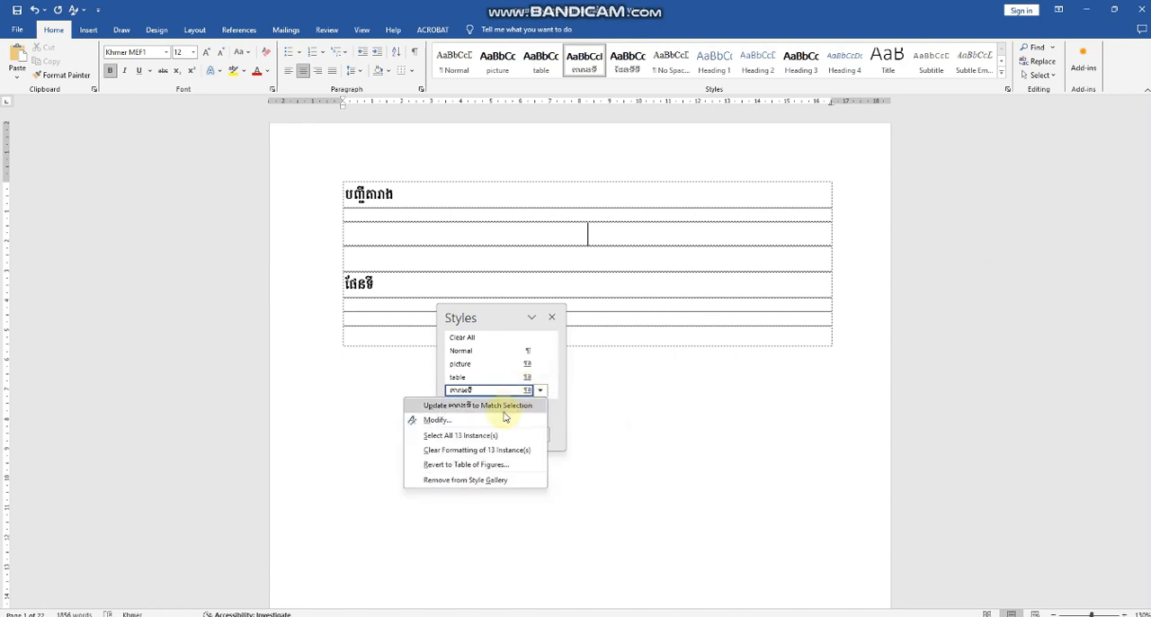
{"action": "left_click", "coordinate": [476, 468]}
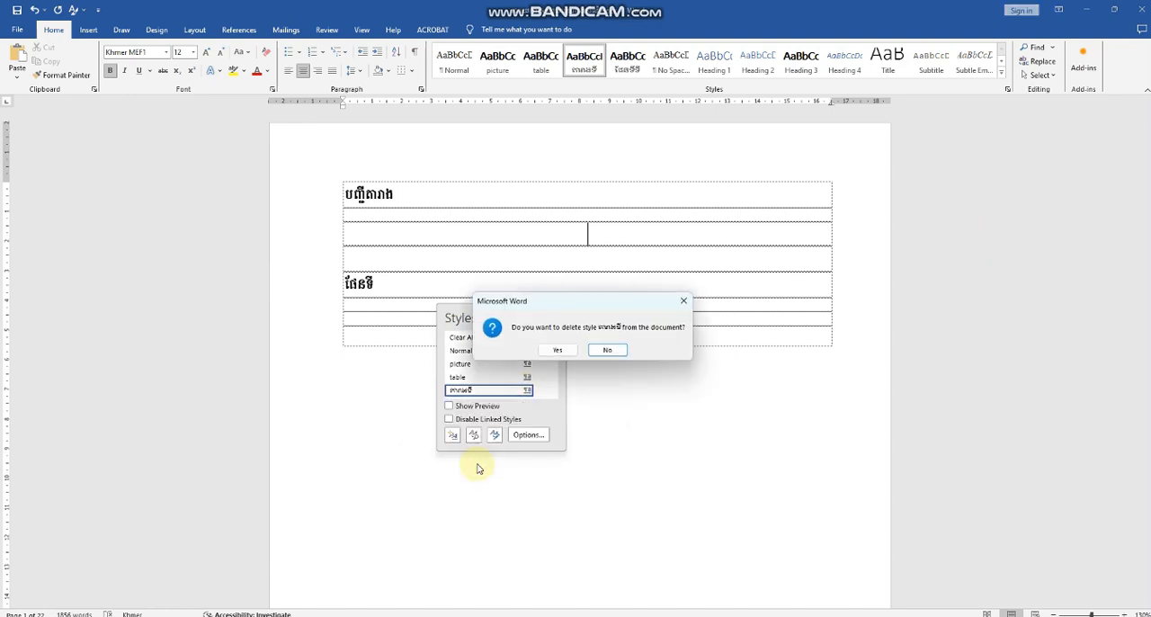
{"action": "left_click", "coordinate": [558, 351]}
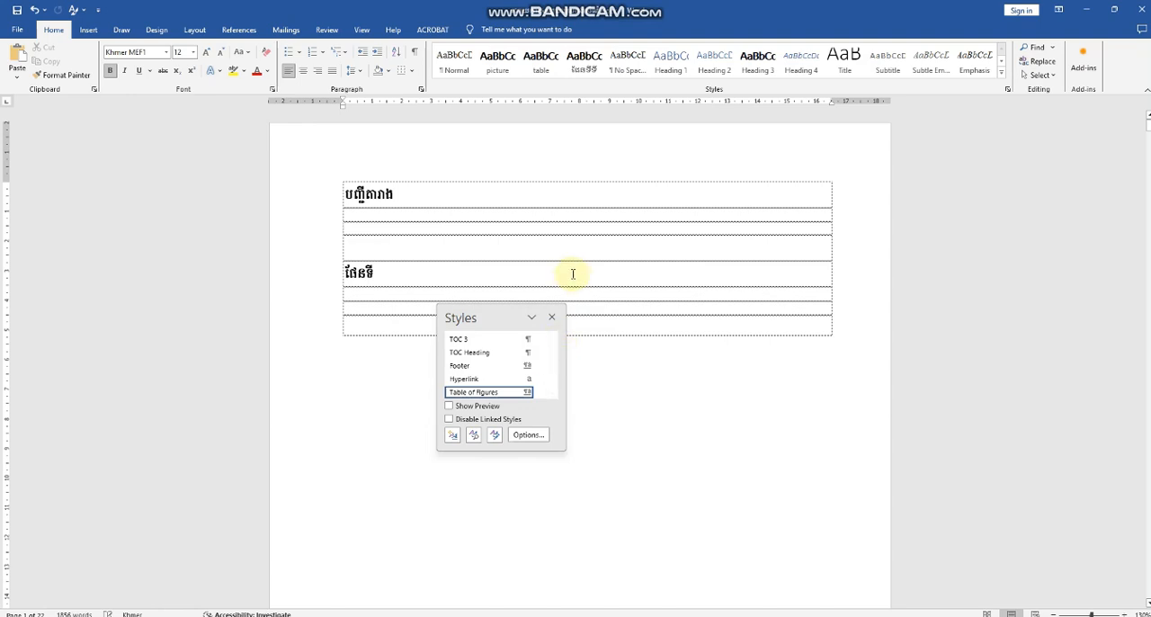
Step: Delete the bulleted, centered Khmer-named custom style listed directly after the table style
{"action": "scroll", "coordinate": [491, 381], "scroll_direction": "up", "scroll_amount": 2}
{"action": "scroll", "coordinate": [491, 381], "scroll_direction": "up", "scroll_amount": 5}
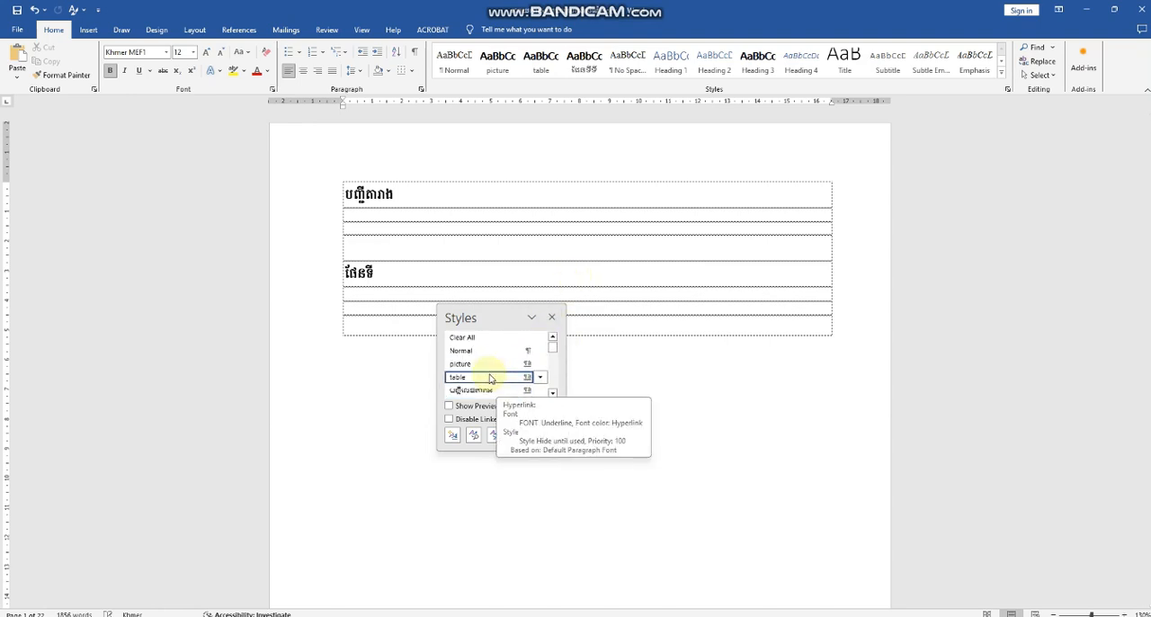
{"action": "scroll", "coordinate": [491, 378], "scroll_direction": "down", "scroll_amount": 8}
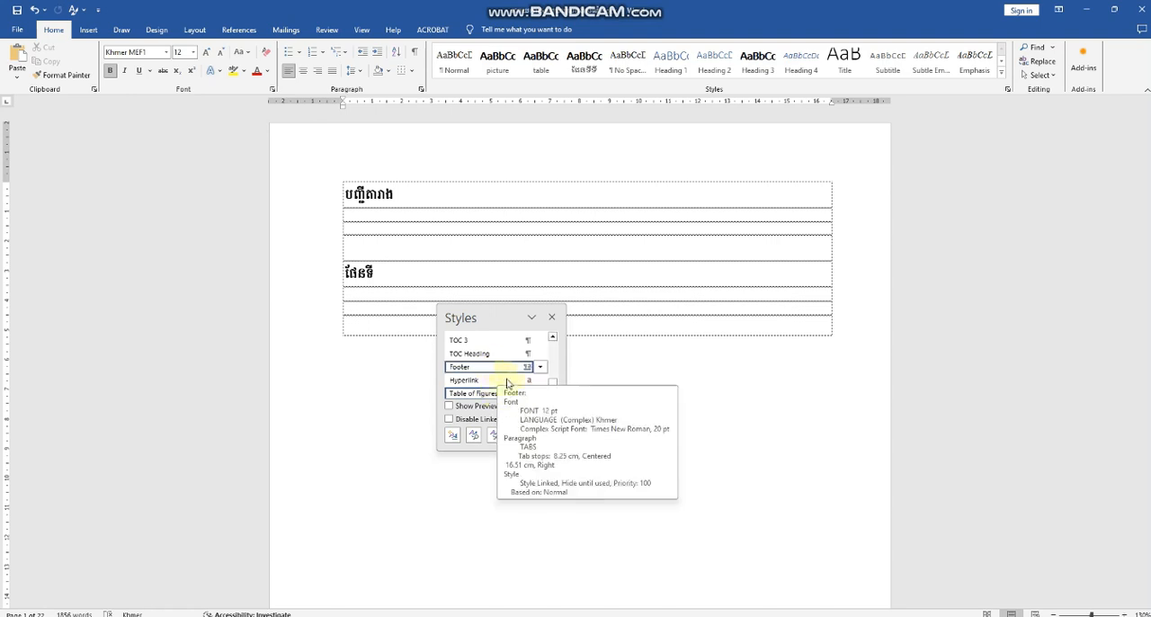
{"action": "scroll", "coordinate": [578, 360], "scroll_direction": "down", "scroll_amount": 3}
{"action": "scroll", "coordinate": [511, 386], "scroll_direction": "up", "scroll_amount": 10}
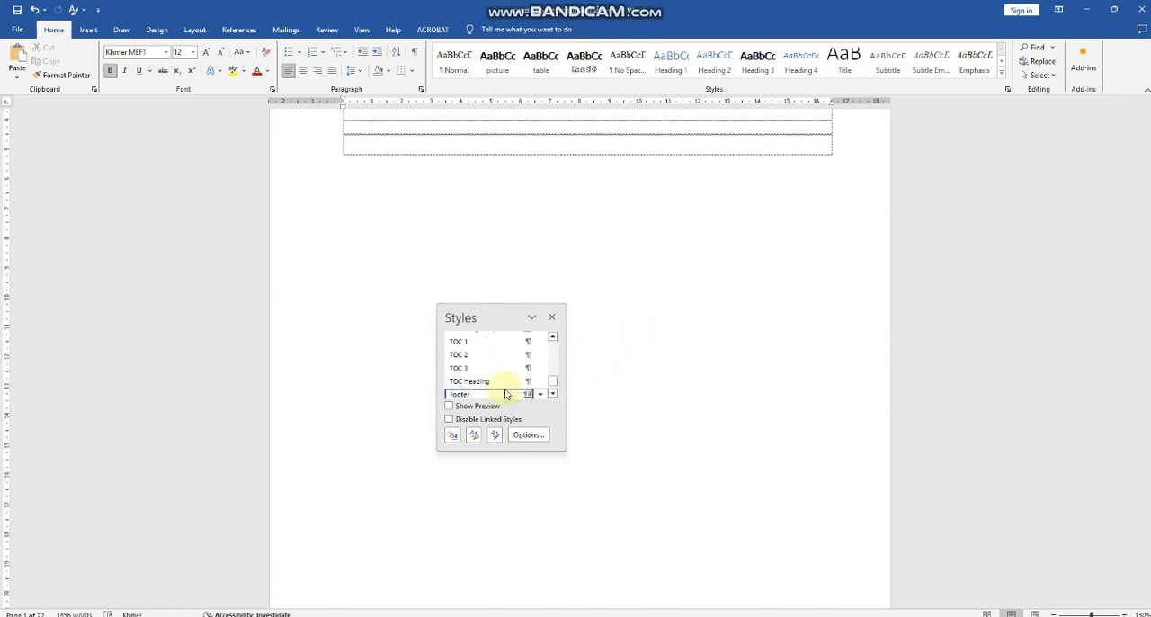
{"action": "scroll", "coordinate": [507, 393], "scroll_direction": "up", "scroll_amount": 4}
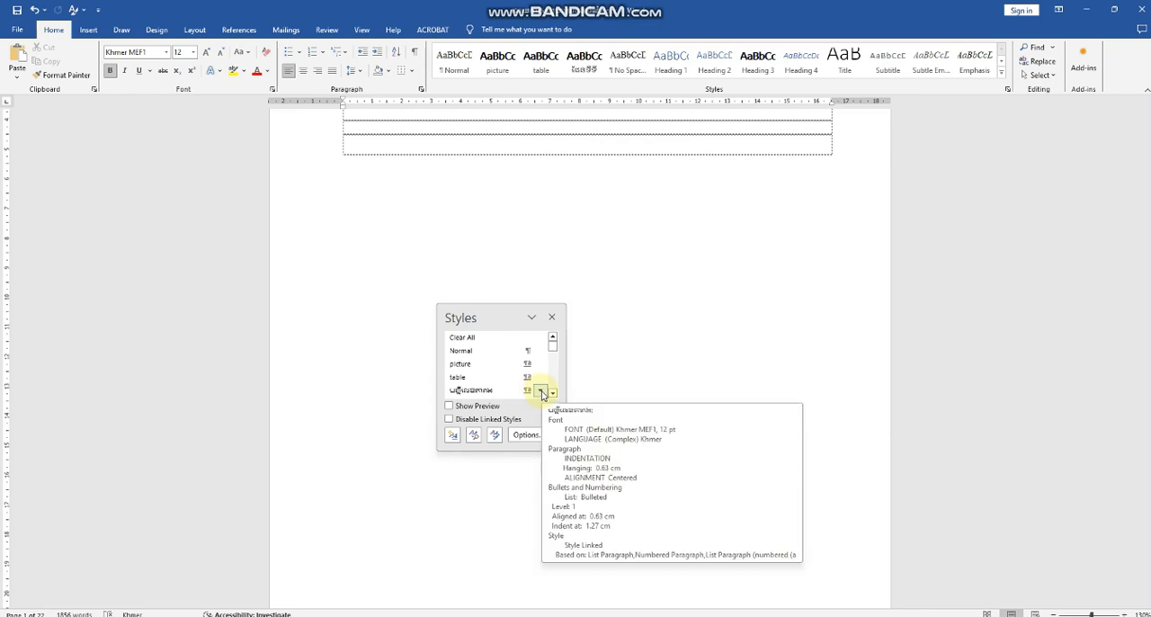
{"action": "left_click", "coordinate": [540, 392]}
{"action": "left_click", "coordinate": [474, 464]}
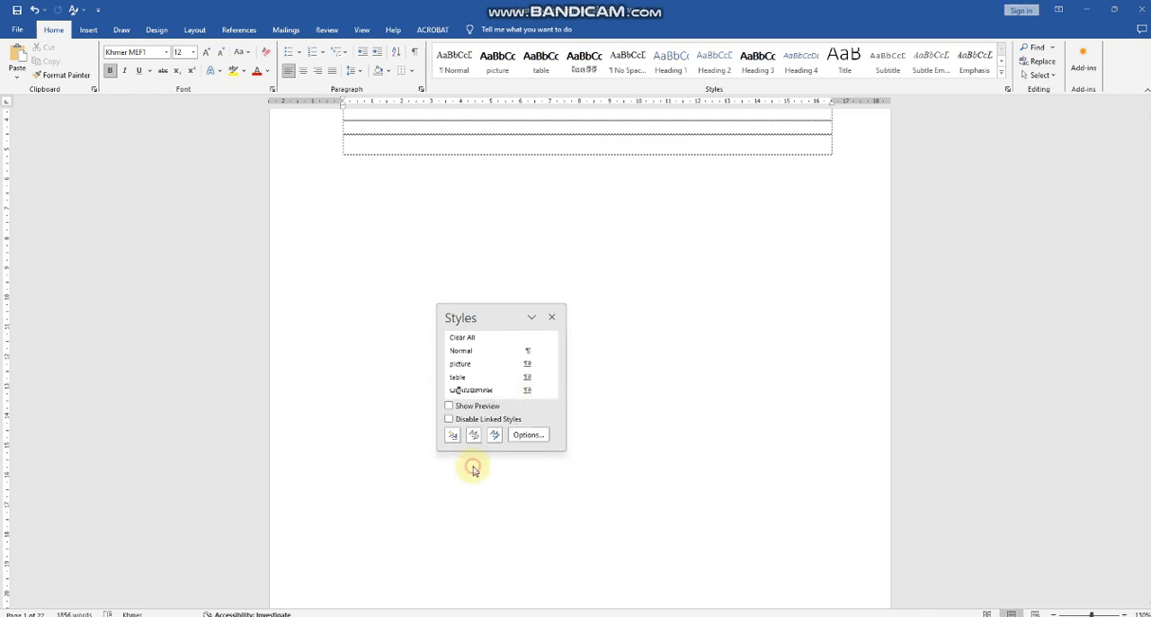
{"action": "left_click", "coordinate": [558, 350]}
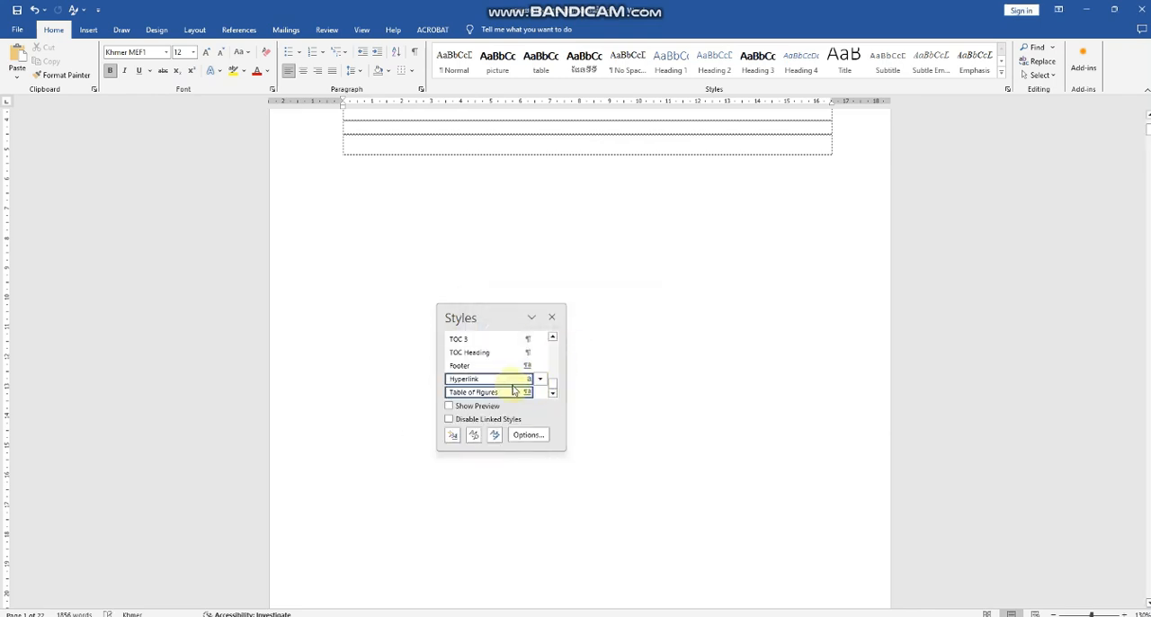
Step: Find the custom ផែនទីទី style among the document's styles and delete it
{"action": "scroll", "coordinate": [495, 378], "scroll_direction": "up", "scroll_amount": 5}
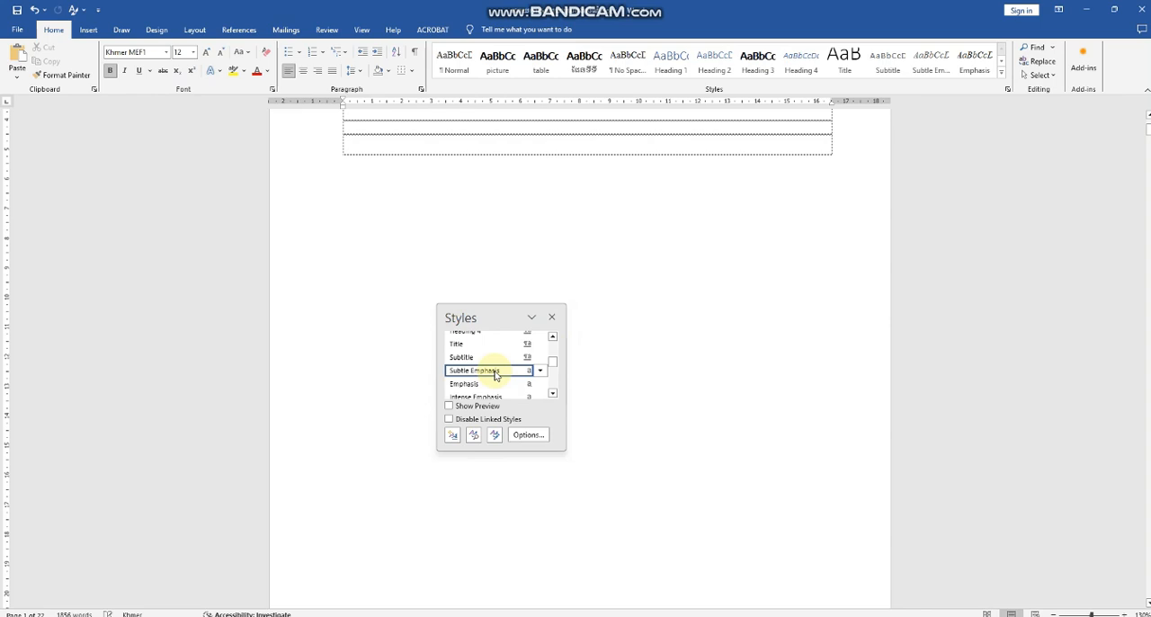
{"action": "scroll", "coordinate": [495, 375], "scroll_direction": "down", "scroll_amount": 10}
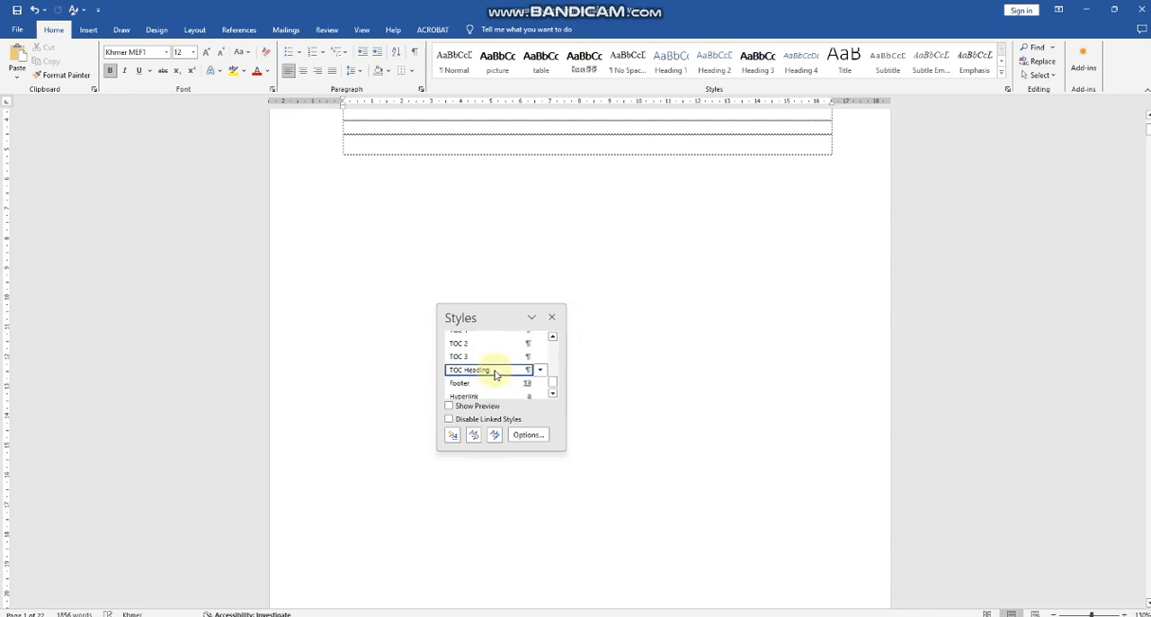
{"action": "scroll", "coordinate": [495, 375], "scroll_direction": "up", "scroll_amount": 1}
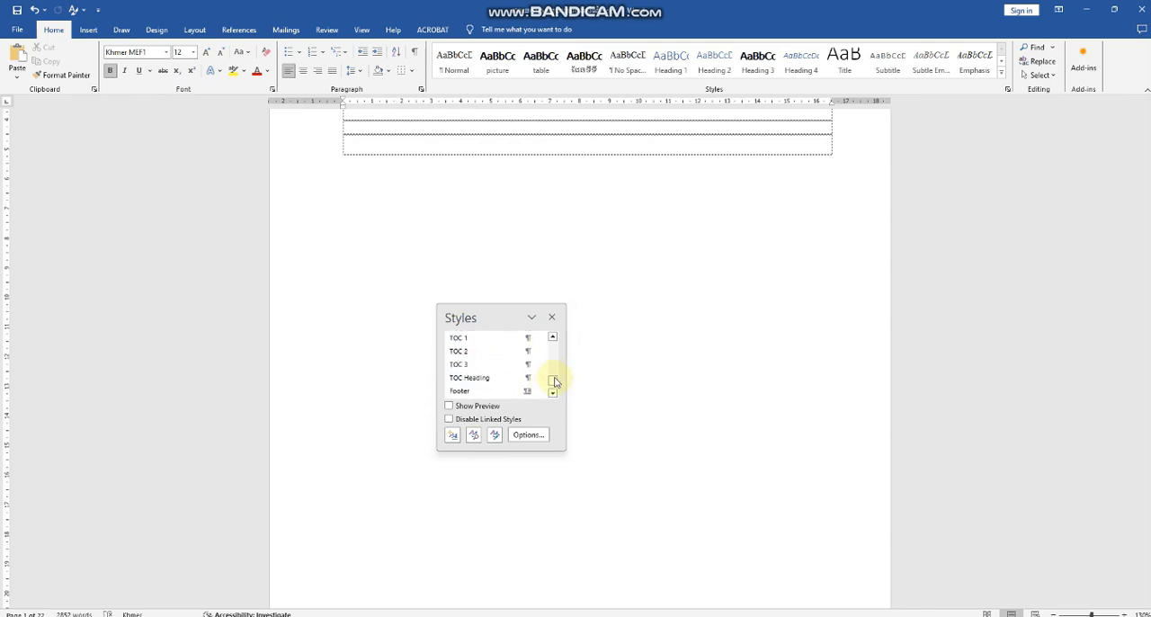
{"action": "scroll", "coordinate": [552, 380], "scroll_direction": "up", "scroll_amount": 8}
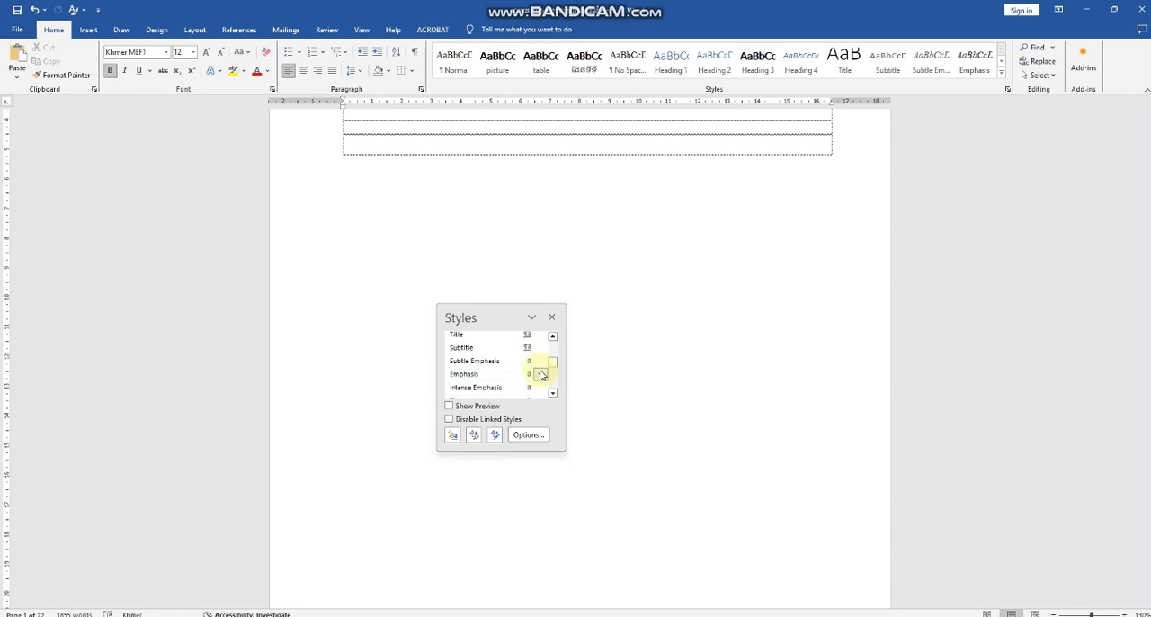
{"action": "scroll", "coordinate": [541, 375], "scroll_direction": "down", "scroll_amount": 8}
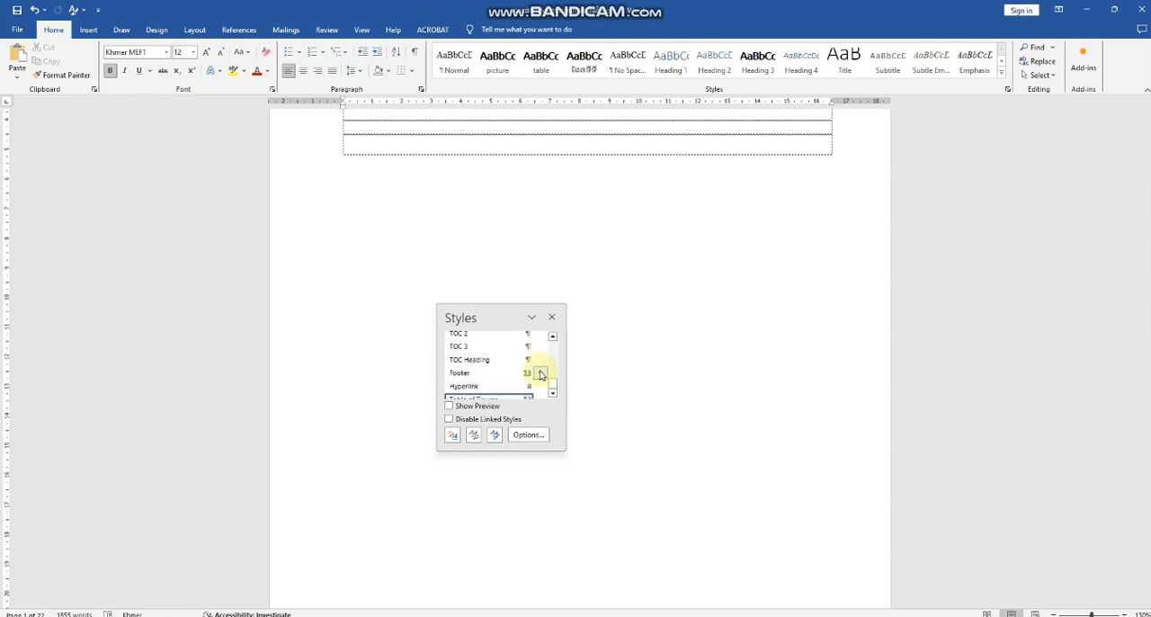
{"action": "scroll", "coordinate": [543, 371], "scroll_direction": "up", "scroll_amount": 3}
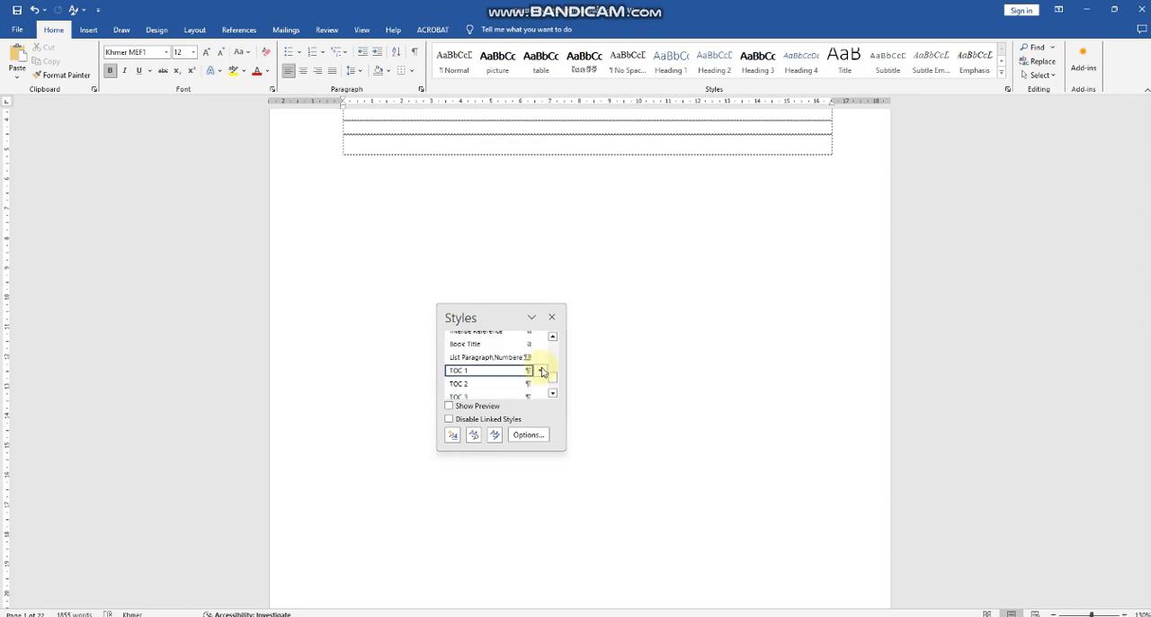
{"action": "scroll", "coordinate": [542, 371], "scroll_direction": "down", "scroll_amount": 3}
{"action": "scroll", "coordinate": [542, 371], "scroll_direction": "up", "scroll_amount": 3}
{"action": "scroll", "coordinate": [543, 370], "scroll_direction": "up", "scroll_amount": 1}
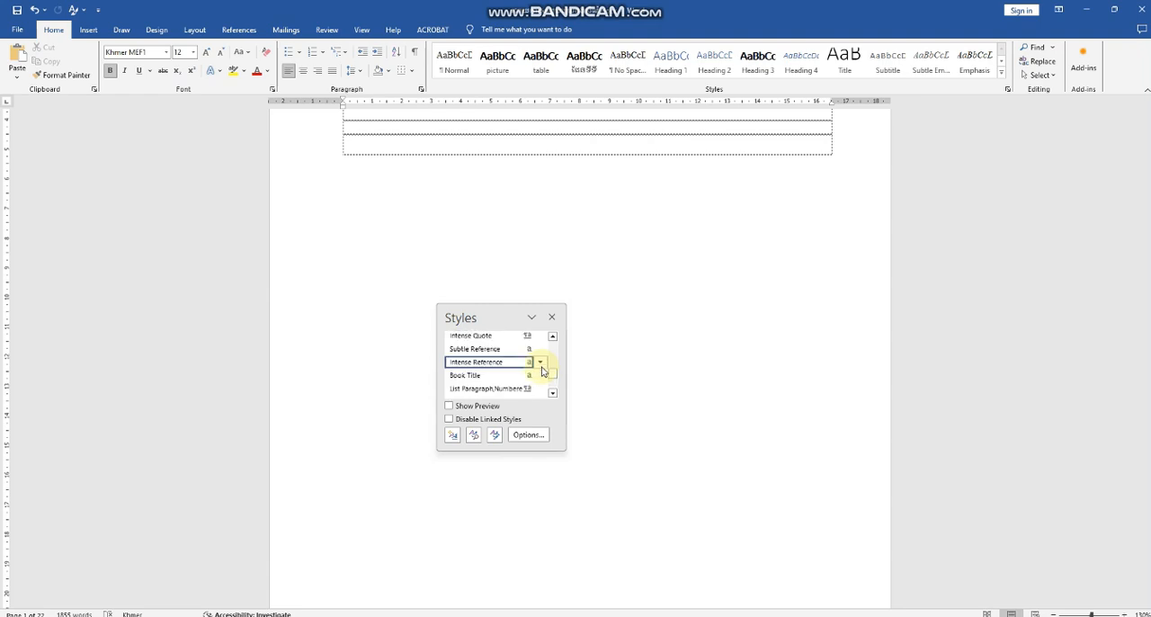
{"action": "scroll", "coordinate": [542, 371], "scroll_direction": "up", "scroll_amount": 1}
{"action": "scroll", "coordinate": [542, 371], "scroll_direction": "up", "scroll_amount": 1}
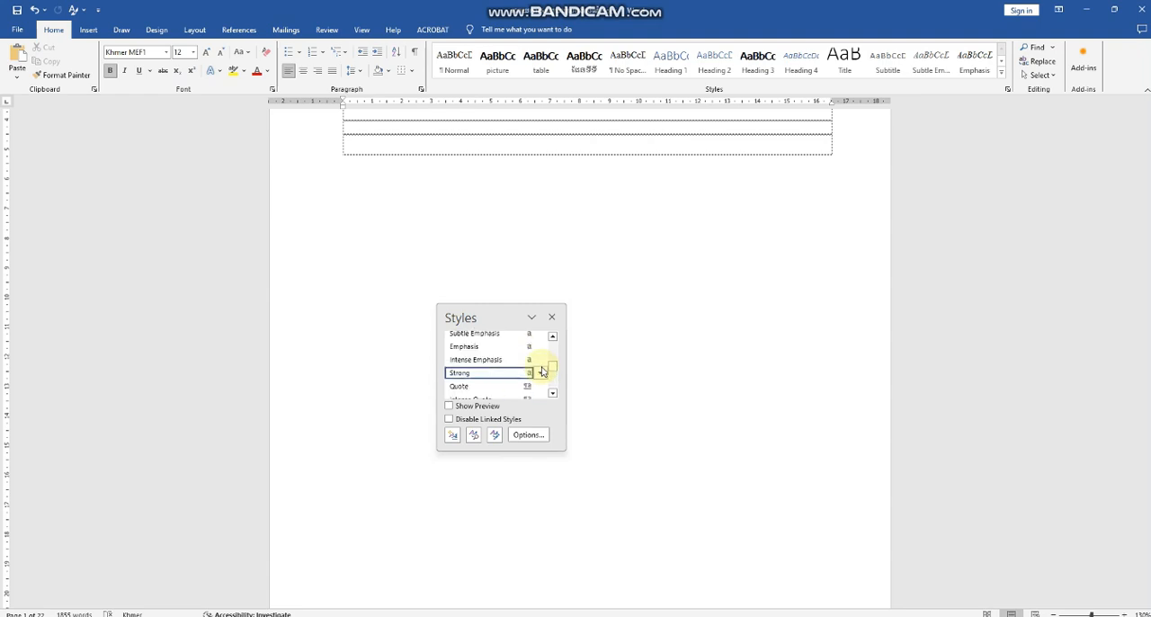
{"action": "scroll", "coordinate": [542, 371], "scroll_direction": "up", "scroll_amount": 2}
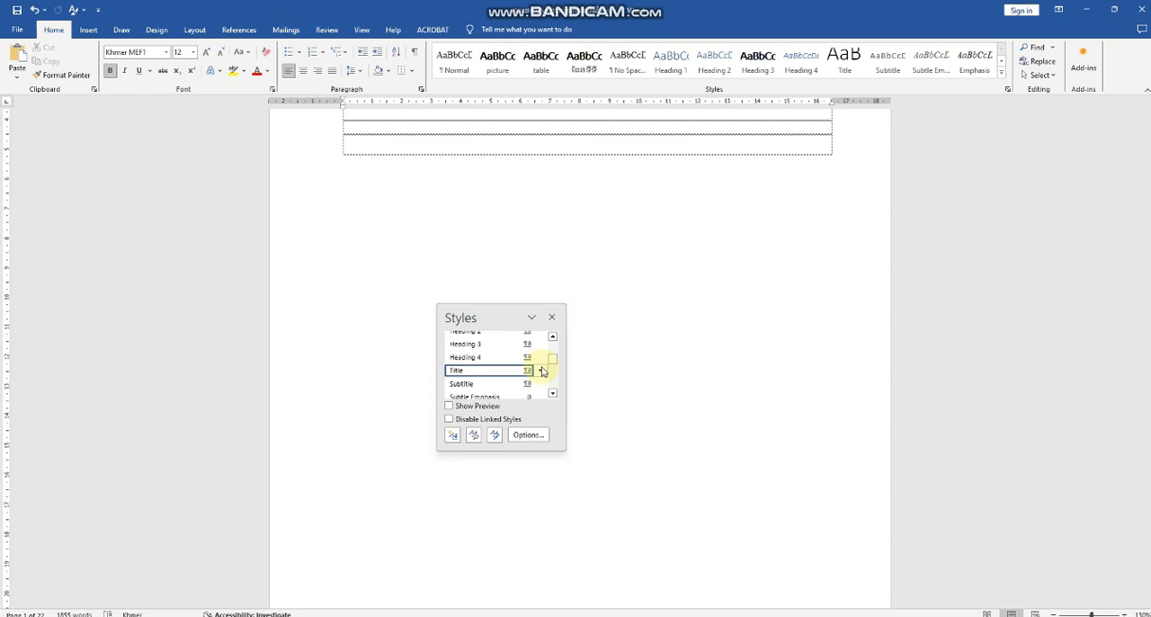
{"action": "scroll", "coordinate": [542, 372], "scroll_direction": "up", "scroll_amount": 3}
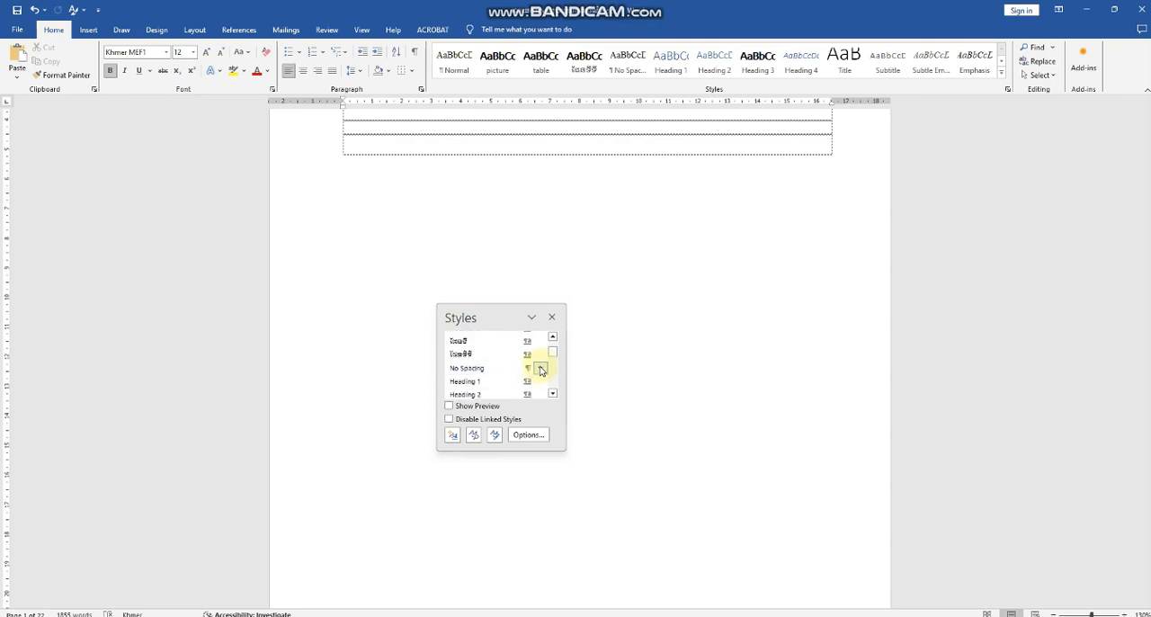
{"action": "left_click", "coordinate": [542, 357]}
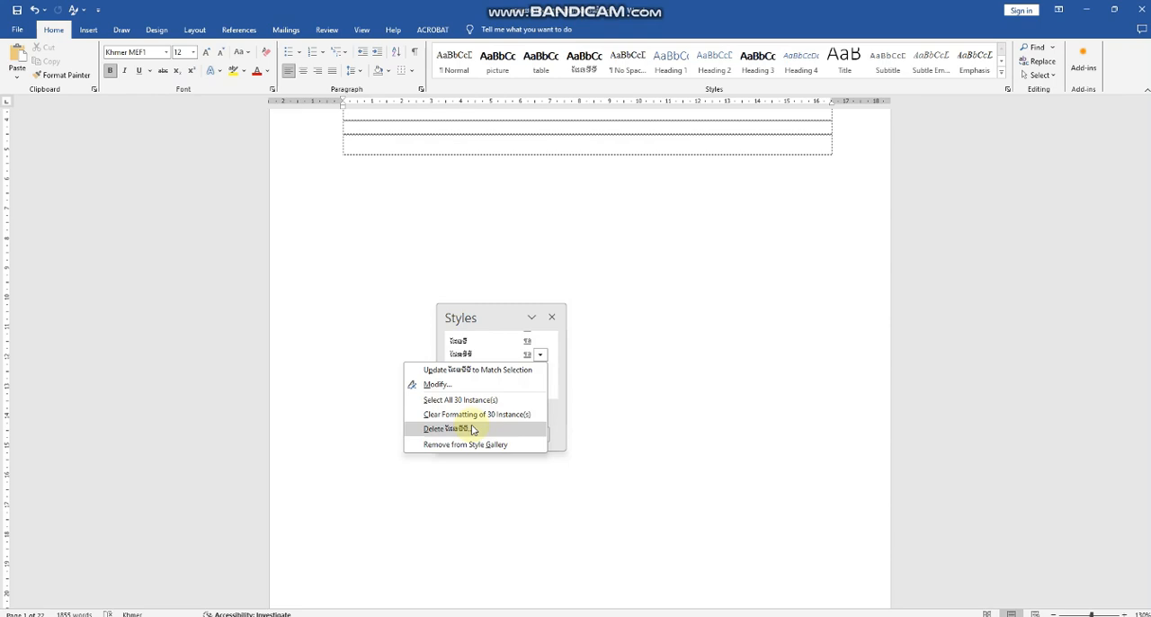
{"action": "left_click", "coordinate": [472, 431]}
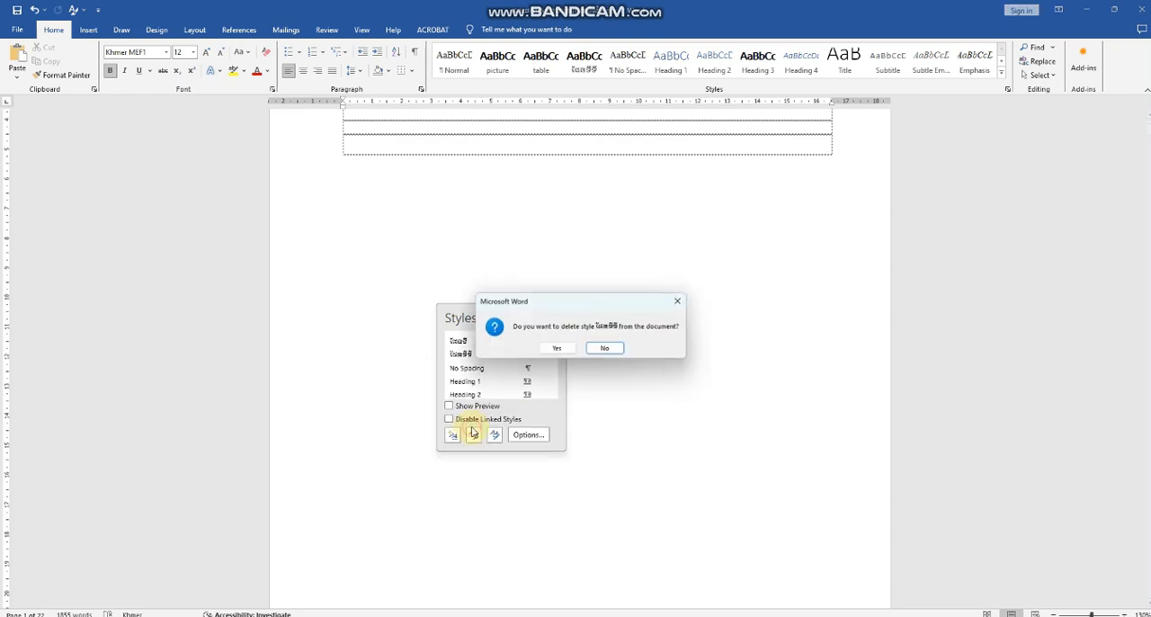
{"action": "left_click", "coordinate": [559, 350]}
Step: Delete the custom ផែនទី style by reverting it to Table of Figures, check the remaining styles and close the style list
{"action": "scroll", "coordinate": [545, 378], "scroll_direction": "up", "scroll_amount": 10}
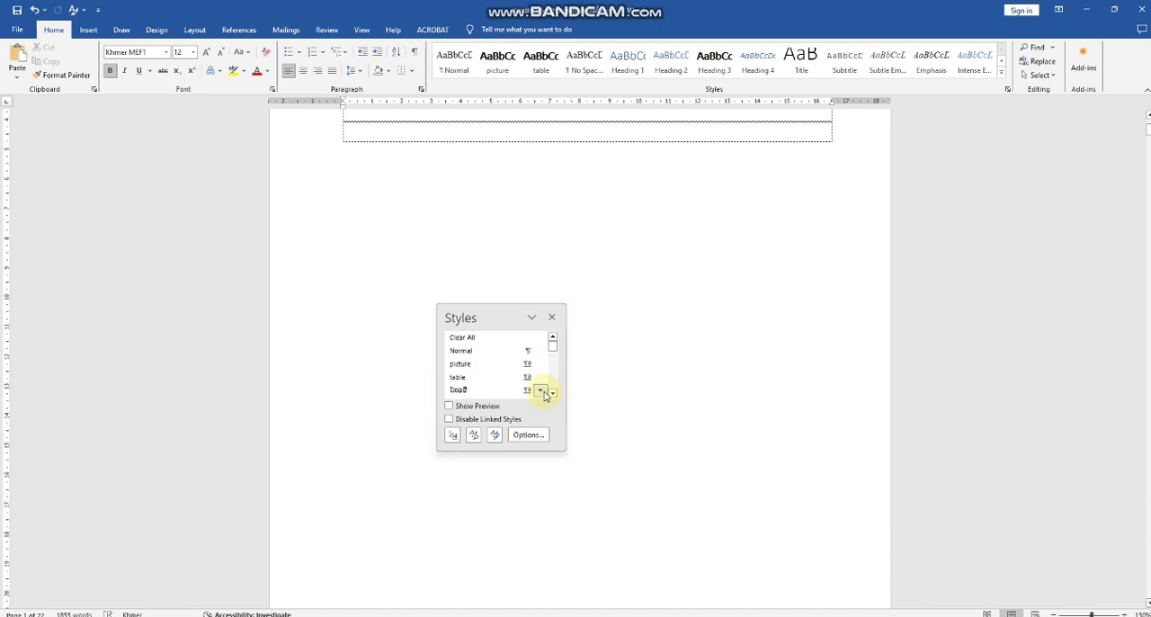
{"action": "left_click", "coordinate": [541, 391]}
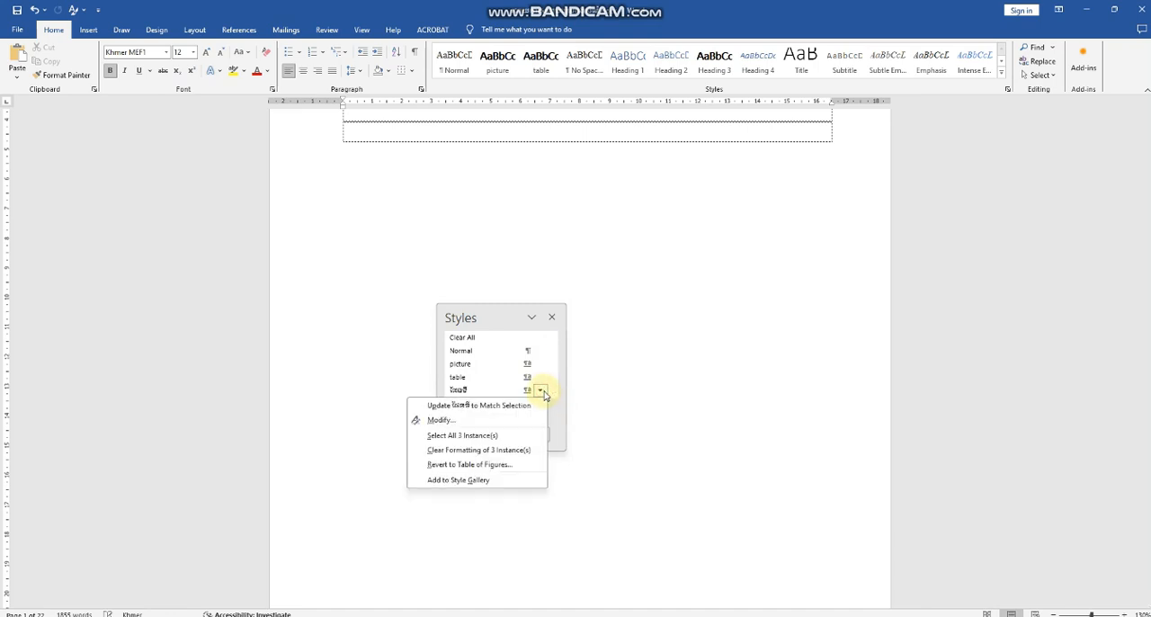
{"action": "left_click", "coordinate": [498, 465]}
{"action": "left_click", "coordinate": [558, 350]}
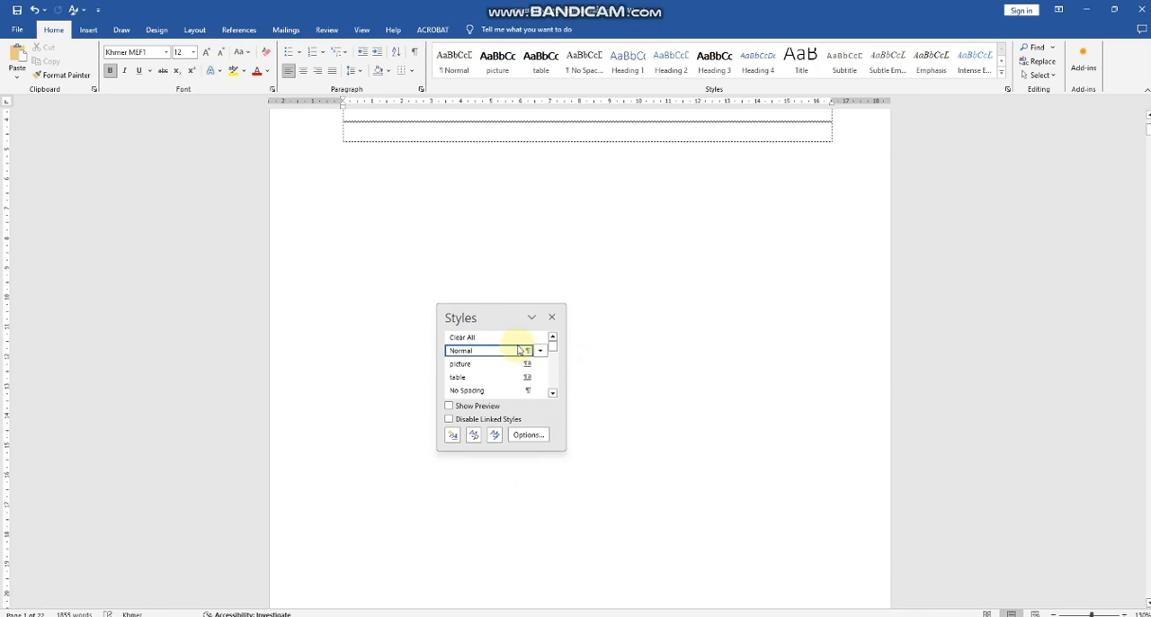
{"action": "scroll", "coordinate": [519, 351], "scroll_direction": "down", "scroll_amount": 3}
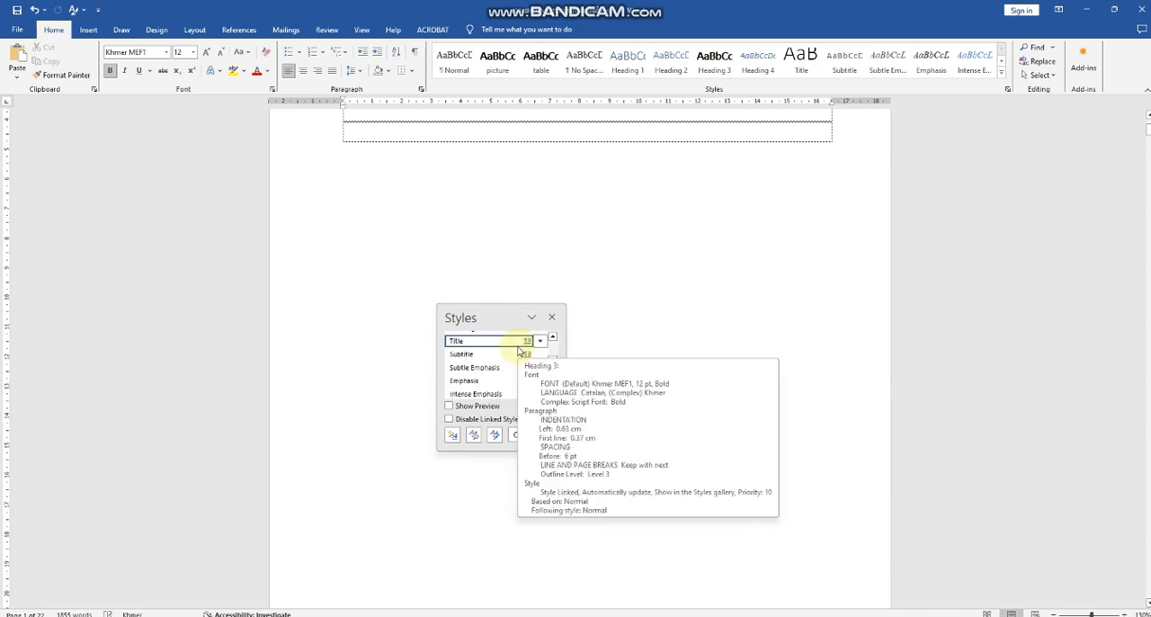
{"action": "scroll", "coordinate": [519, 351], "scroll_direction": "down", "scroll_amount": 8}
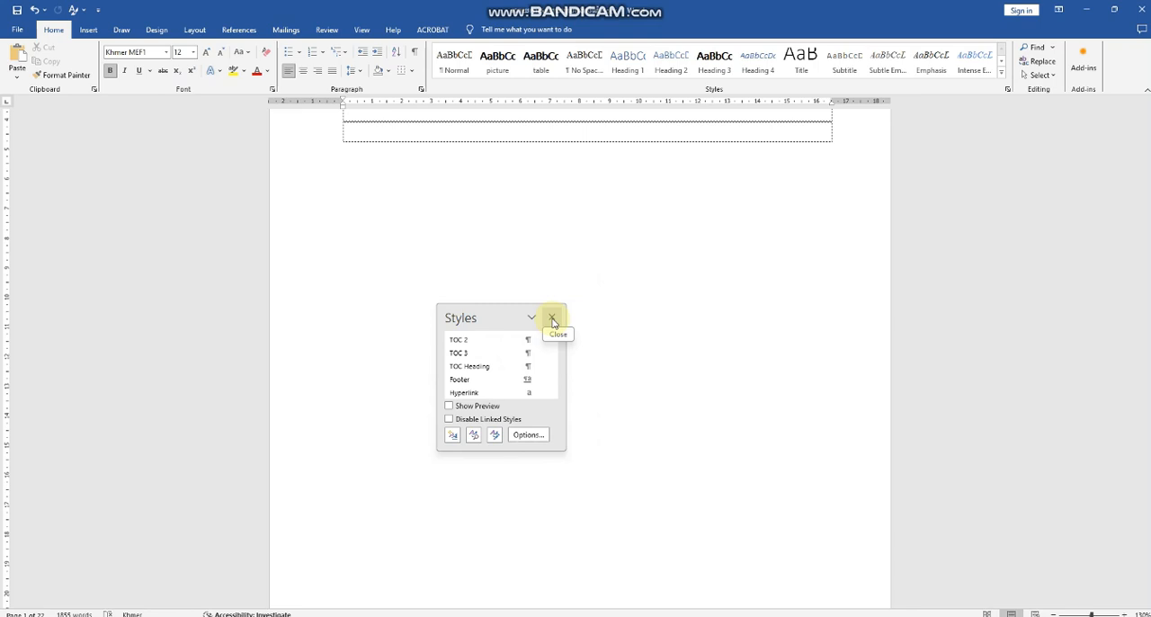
{"action": "left_click", "coordinate": [553, 322]}
{"action": "scroll", "coordinate": [671, 267], "scroll_direction": "up", "scroll_amount": 3}
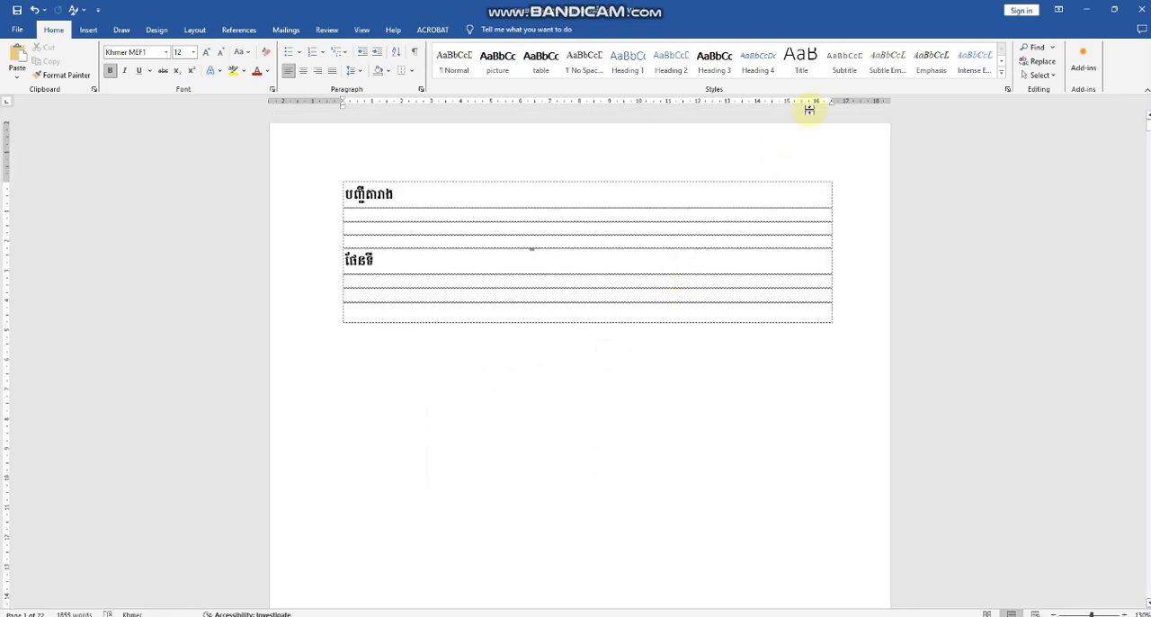
Step: Create a new style named តារាងទី with font size 12 and the script option set to Complex
{"action": "left_click", "coordinate": [1002, 75]}
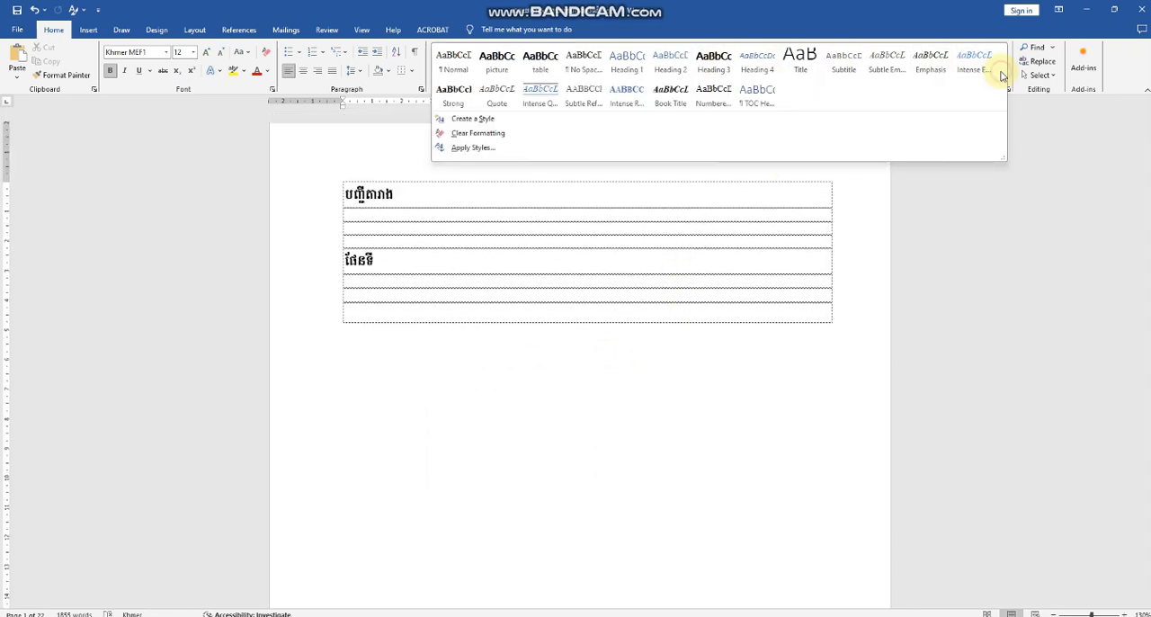
{"action": "left_click", "coordinate": [477, 119]}
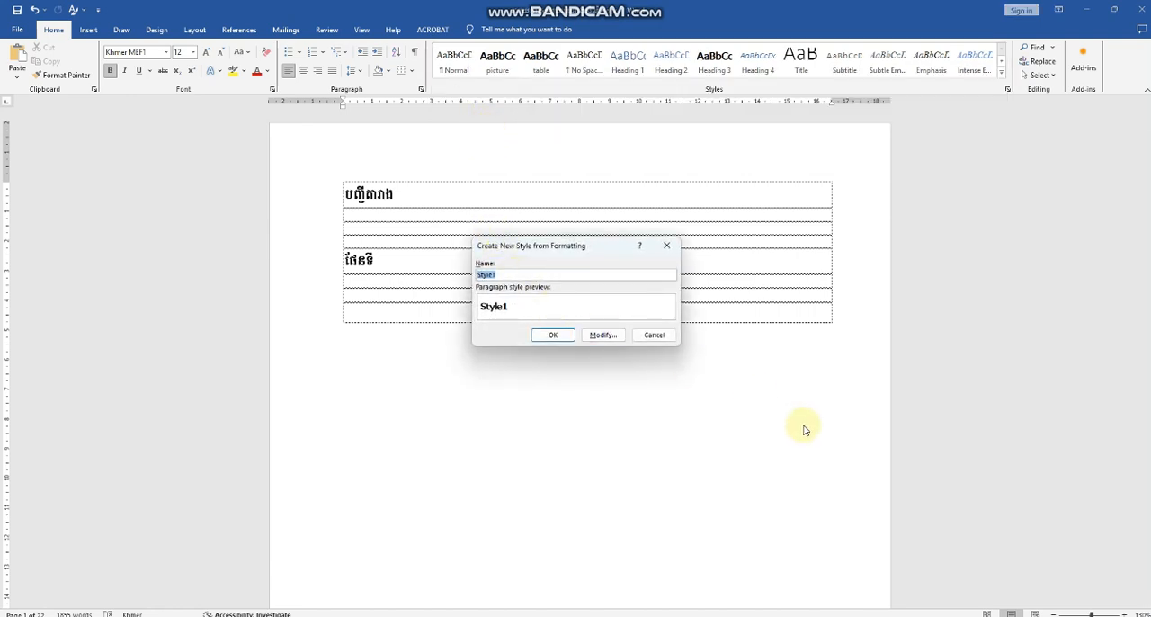
{"action": "type", "text": "តារាងទី"}
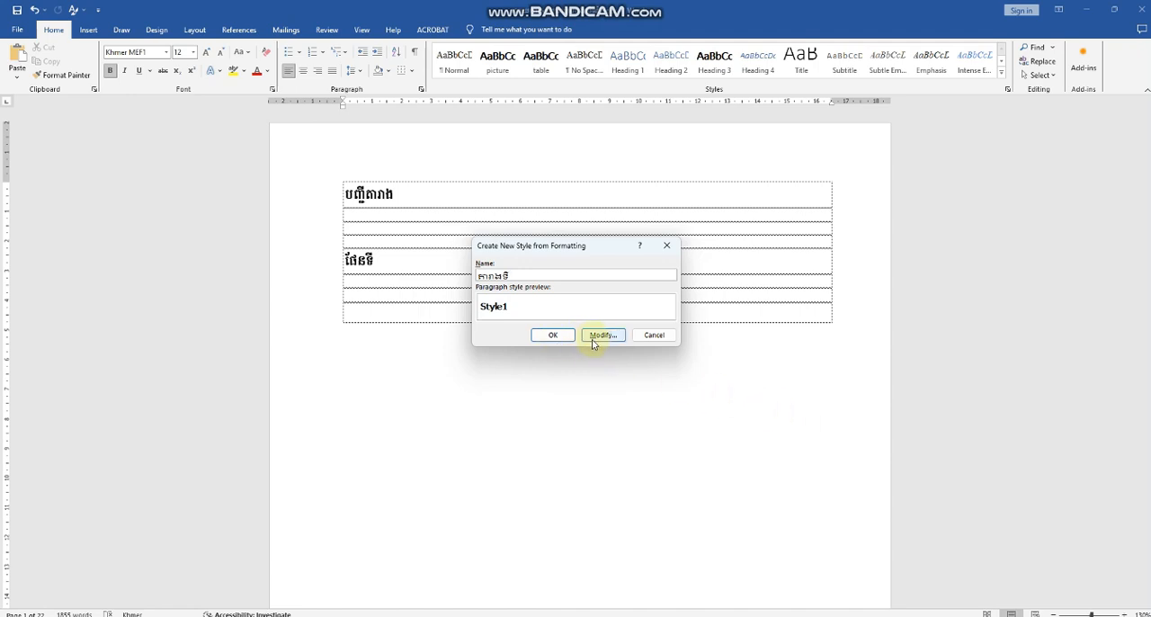
{"action": "left_click", "coordinate": [599, 336]}
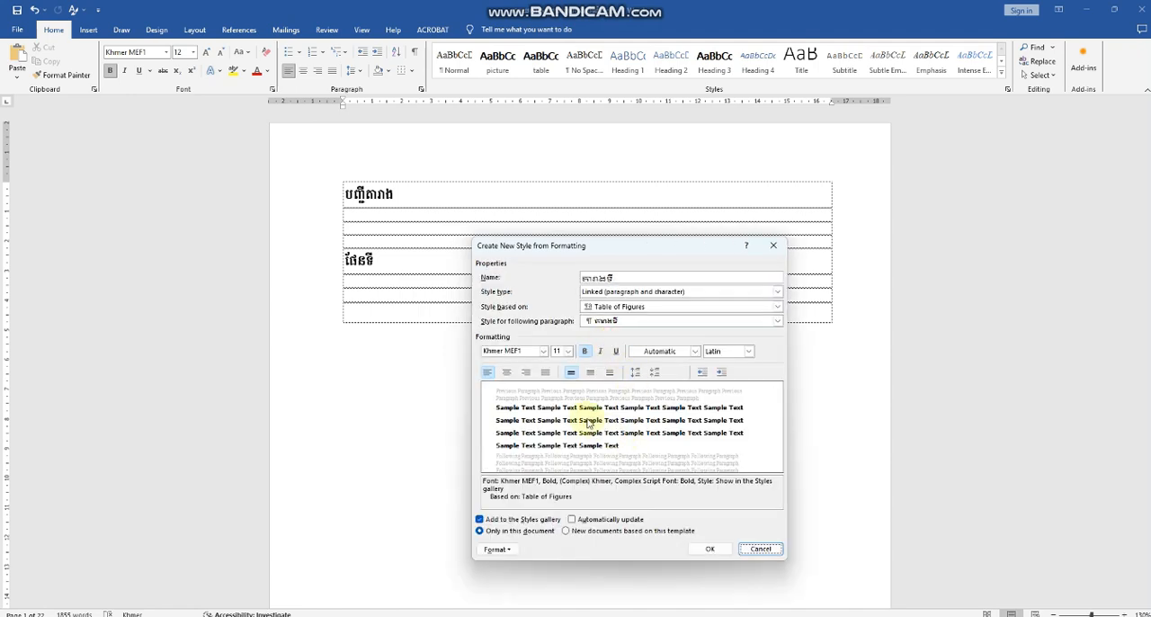
{"action": "left_click", "coordinate": [567, 351]}
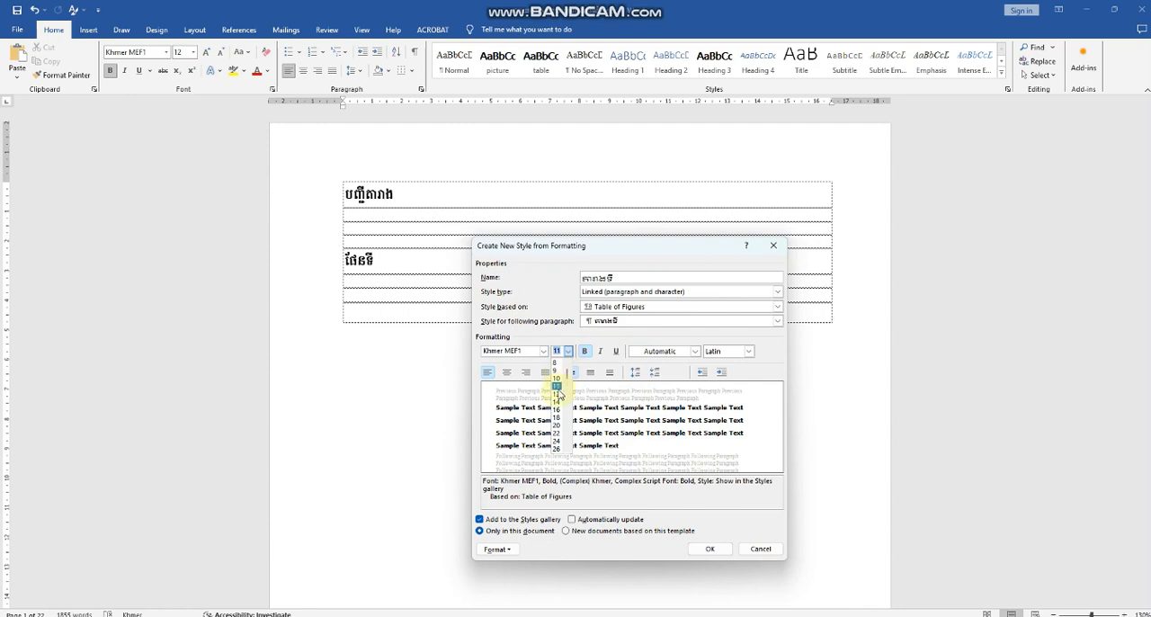
{"action": "left_click", "coordinate": [556, 393]}
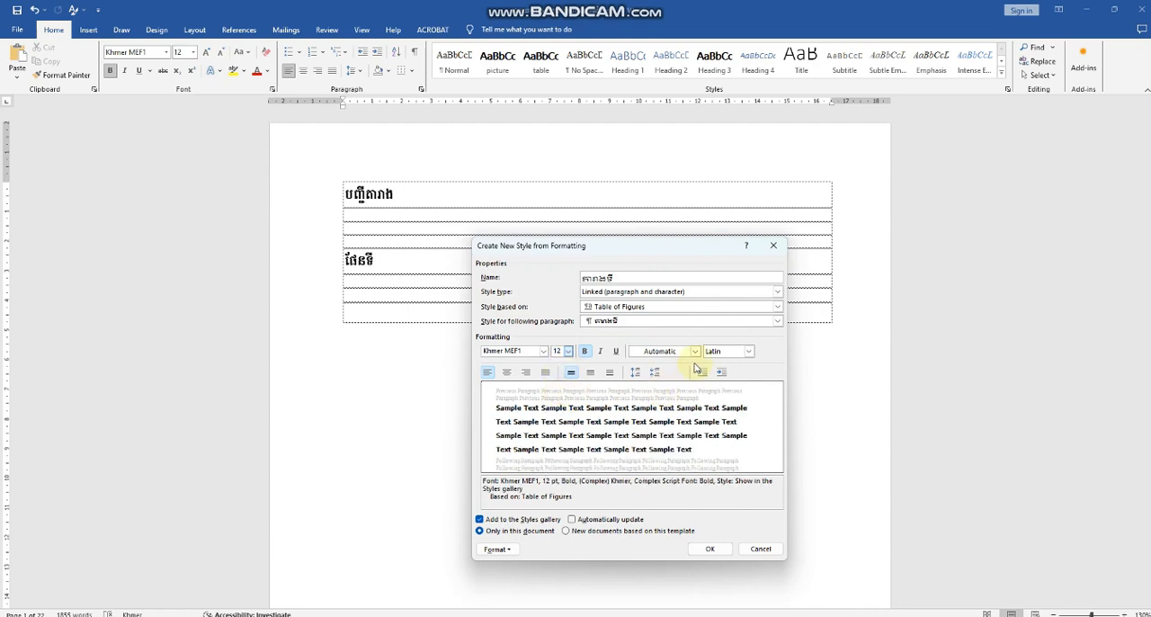
{"action": "left_click", "coordinate": [749, 352]}
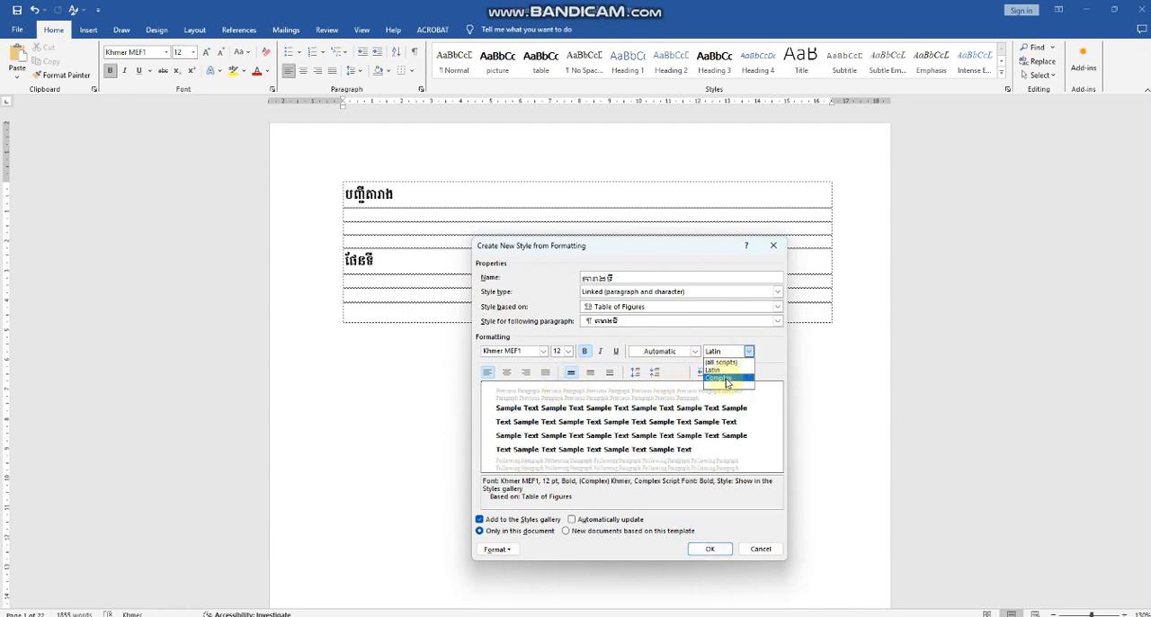
{"action": "left_click", "coordinate": [719, 378]}
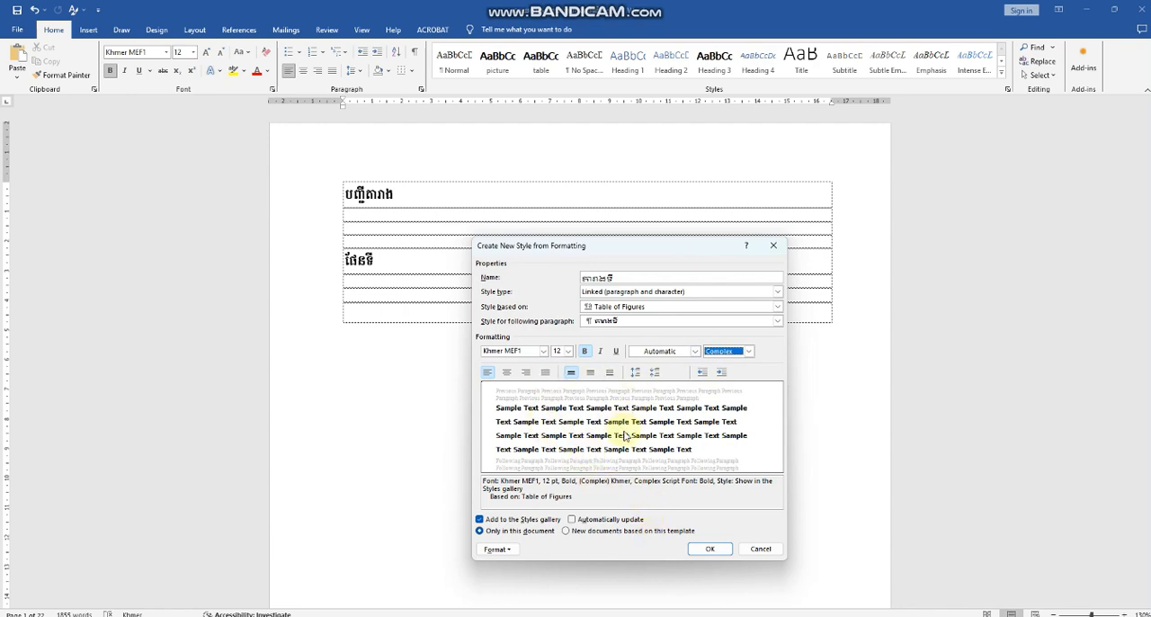
{"action": "left_click", "coordinate": [711, 550]}
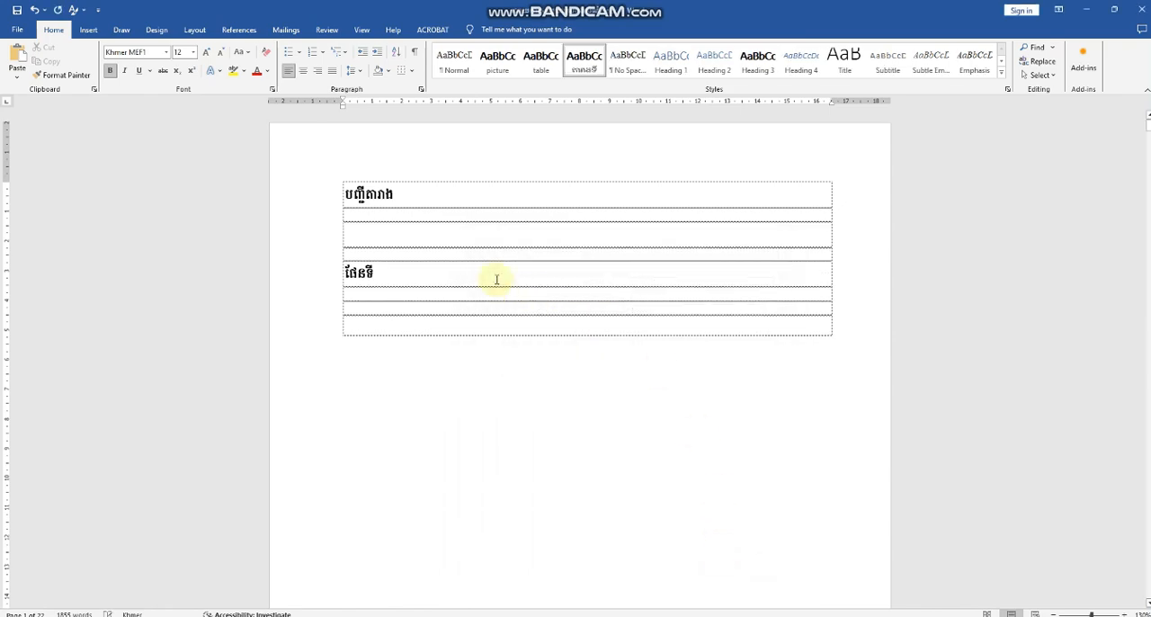
Step: Remove the number ០ from the health infrastructure table caption in section ១.៥.២ and apply the តារាងទី style to it
{"action": "scroll", "coordinate": [617, 329], "scroll_direction": "down", "scroll_amount": 15}
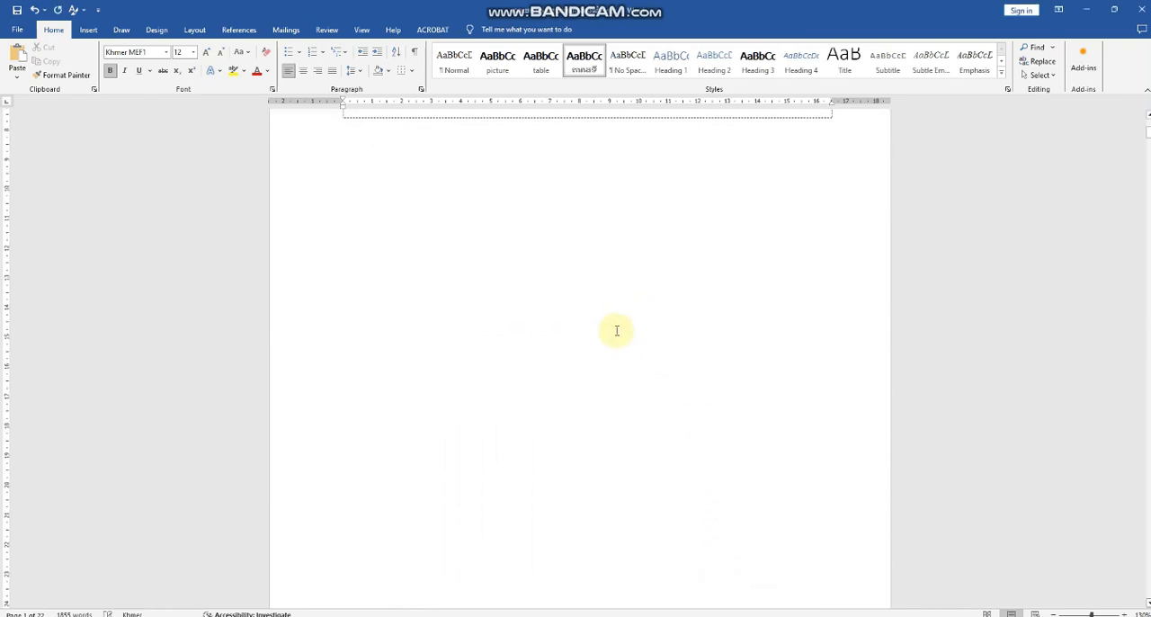
{"action": "scroll", "coordinate": [599, 340], "scroll_direction": "down", "scroll_amount": 15}
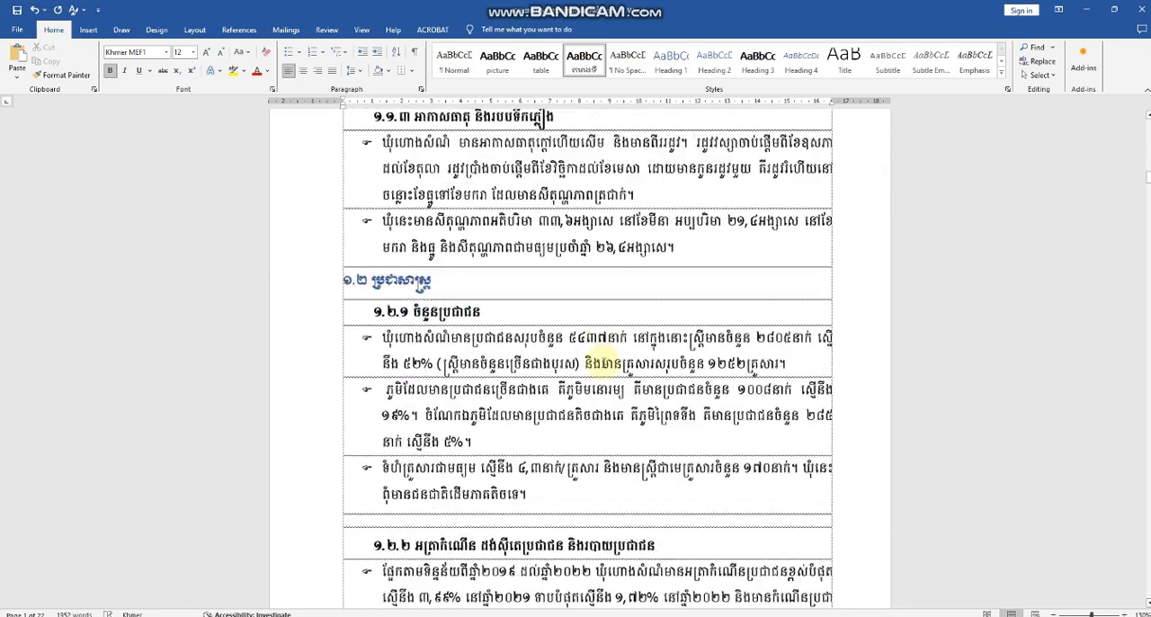
{"action": "scroll", "coordinate": [601, 360], "scroll_direction": "down", "scroll_amount": 15}
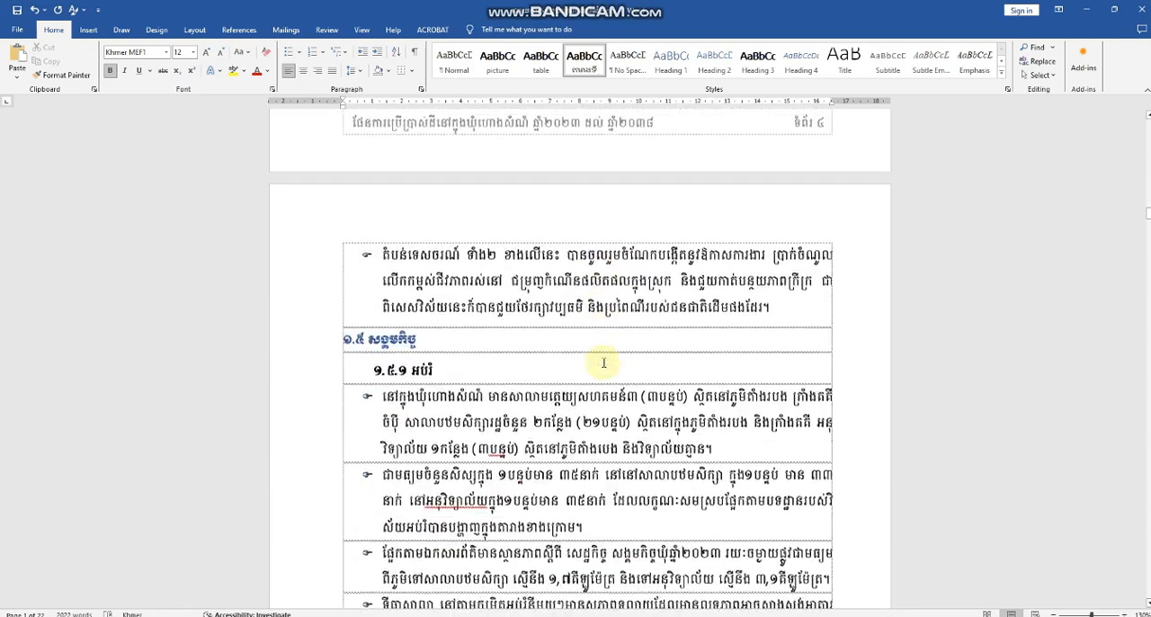
{"action": "scroll", "coordinate": [604, 362], "scroll_direction": "up", "scroll_amount": 1}
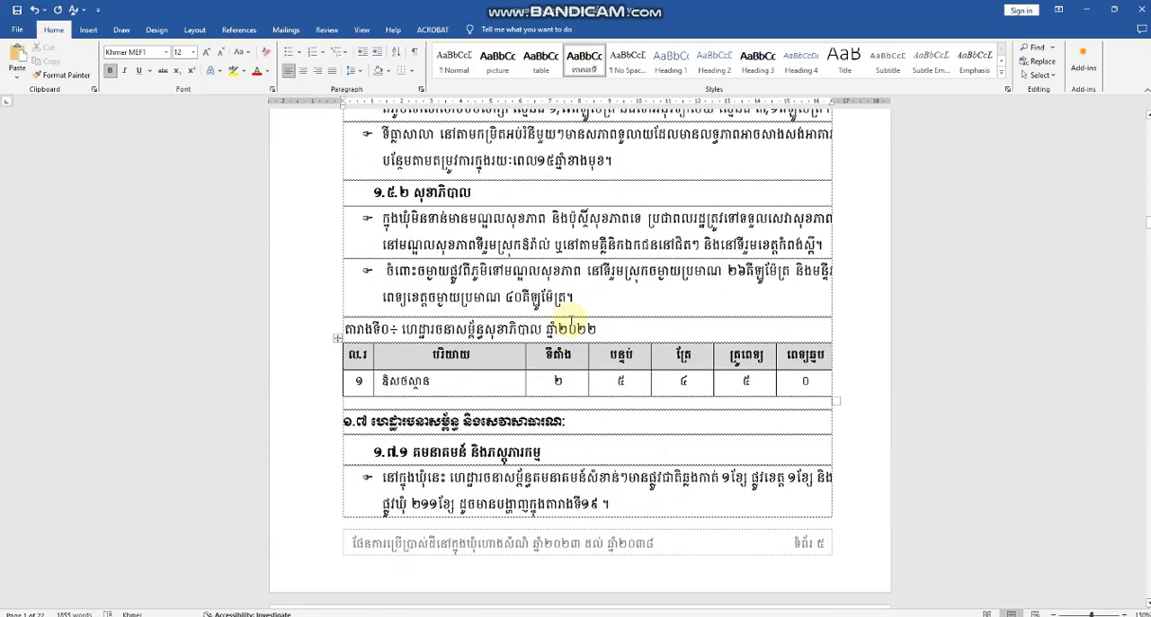
{"action": "left_click_drag", "start_coordinate": [619, 333], "coordinate": [402, 331]}
{"action": "left_click", "coordinate": [391, 333]}
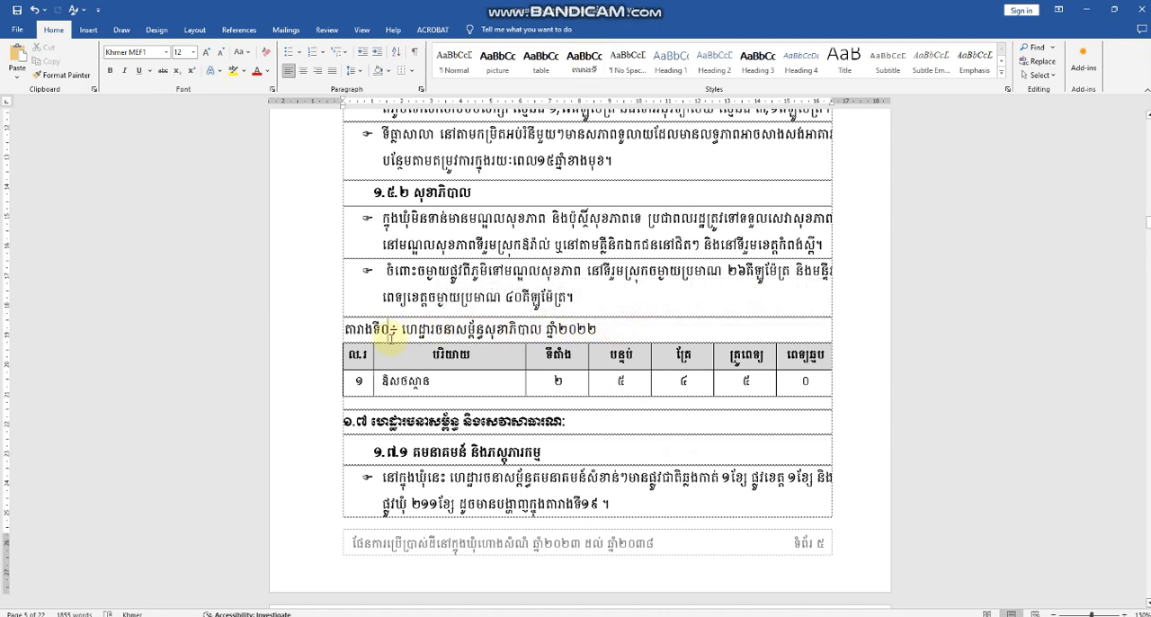
{"action": "key", "text": "BackSpace"}
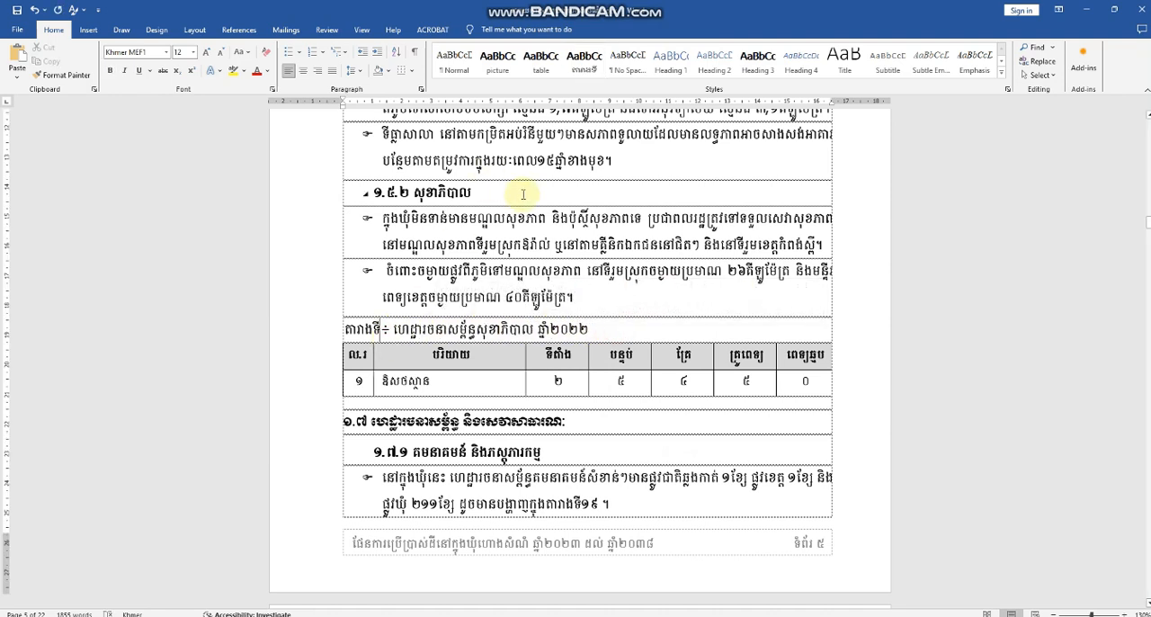
{"action": "left_click", "coordinate": [584, 61]}
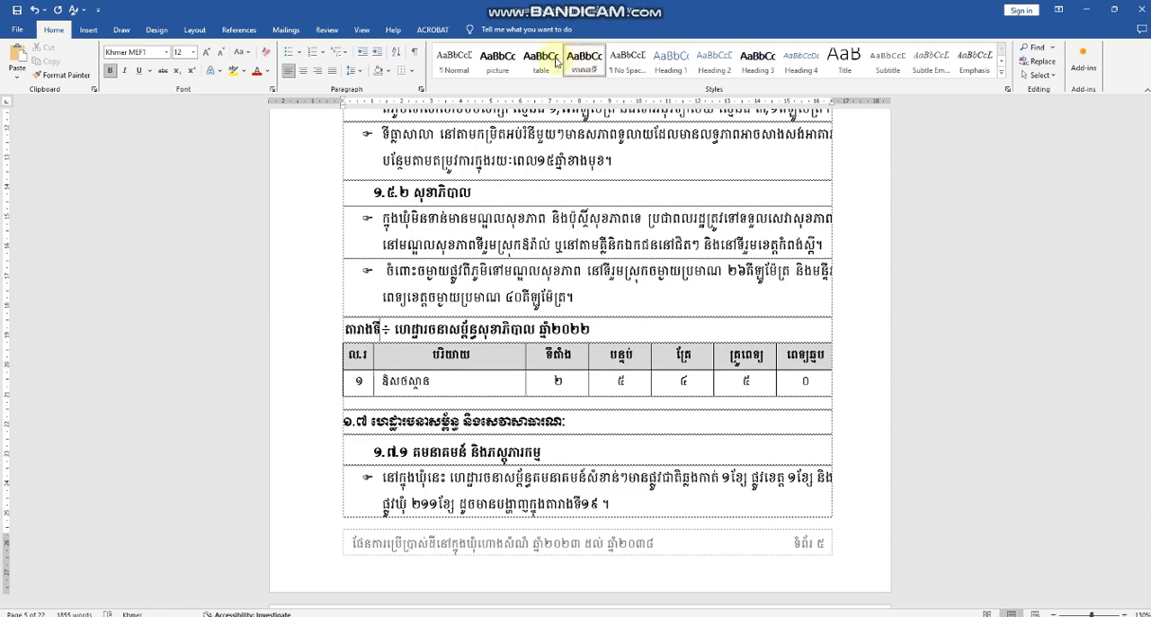
Step: Modify the តារាងទី style so its paragraphs are centered
{"action": "right_click", "coordinate": [586, 62]}
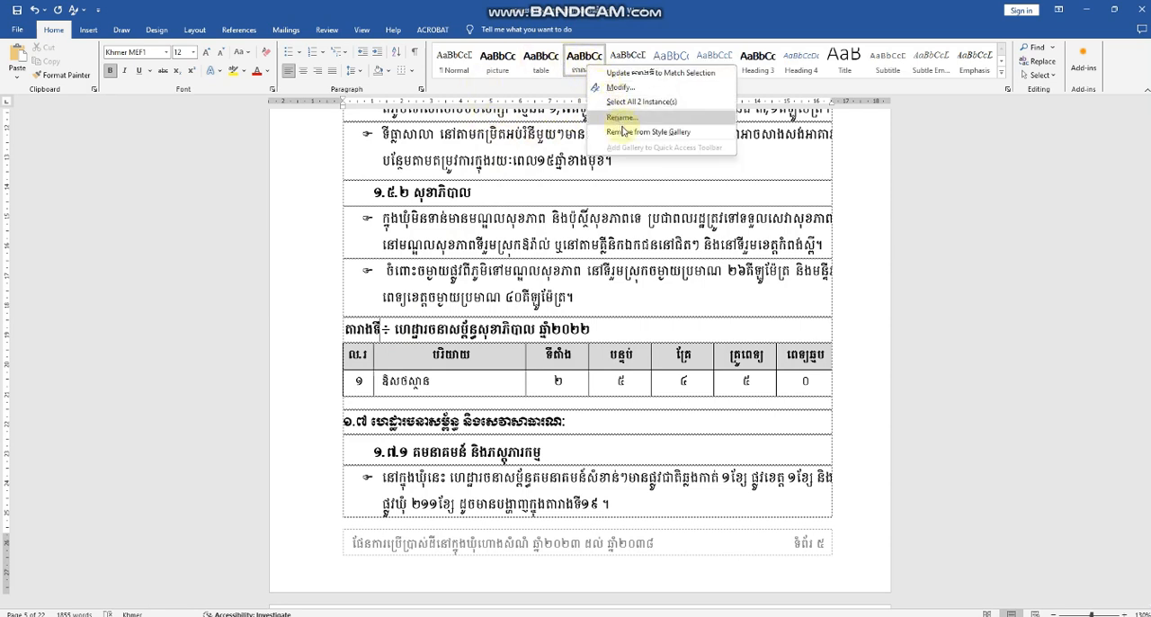
{"action": "left_click", "coordinate": [620, 87]}
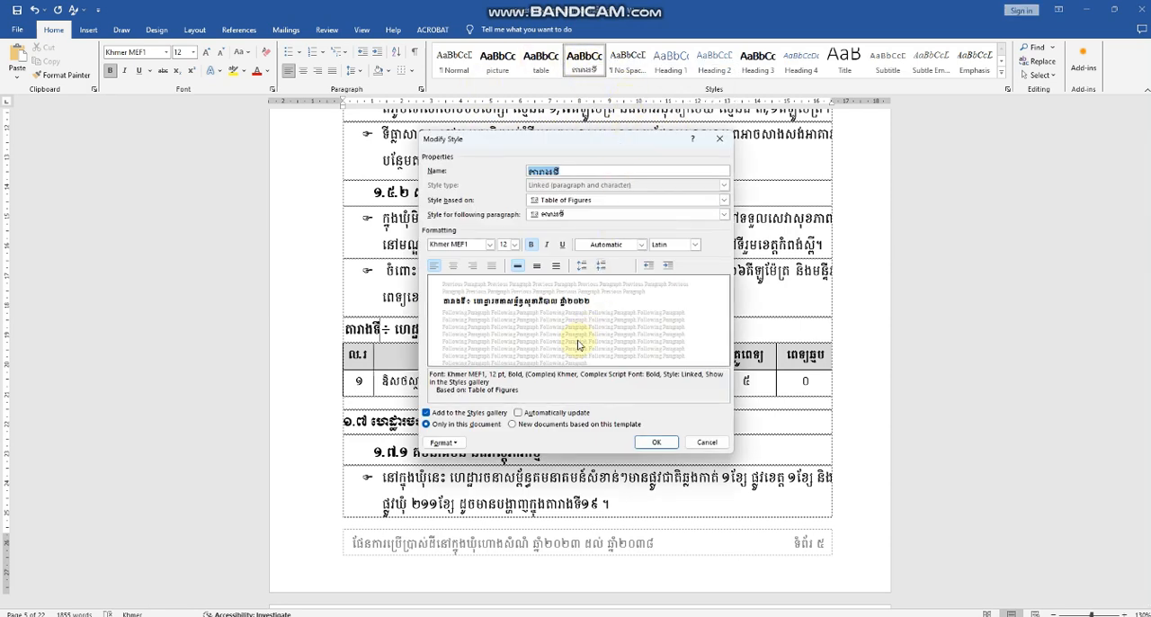
{"action": "left_click", "coordinate": [454, 267]}
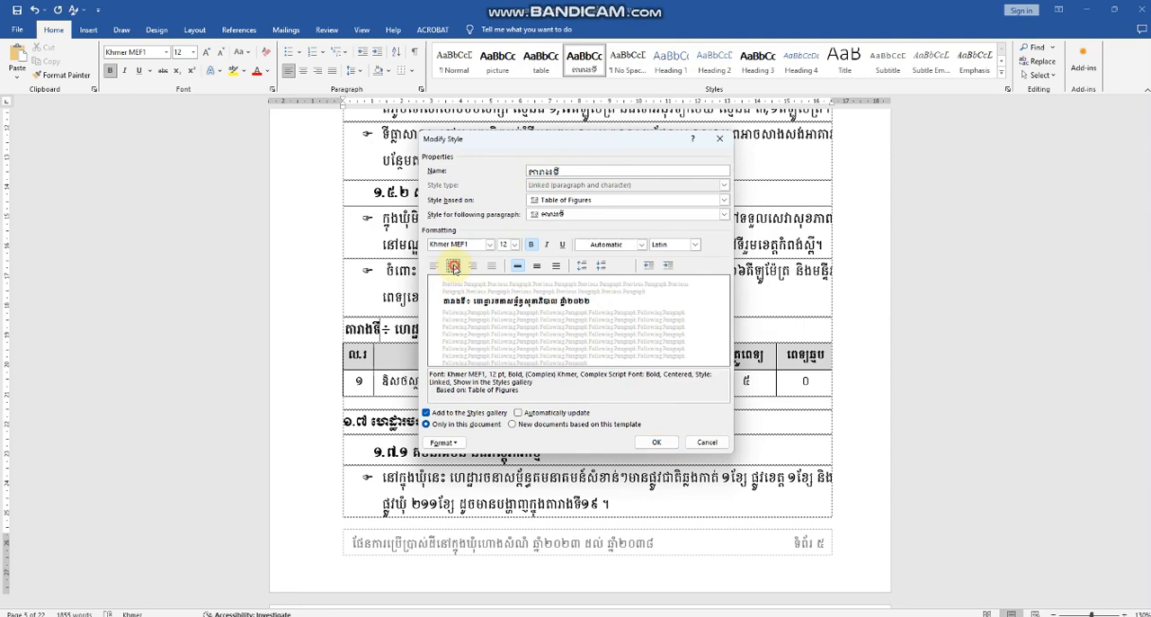
{"action": "left_click", "coordinate": [659, 441]}
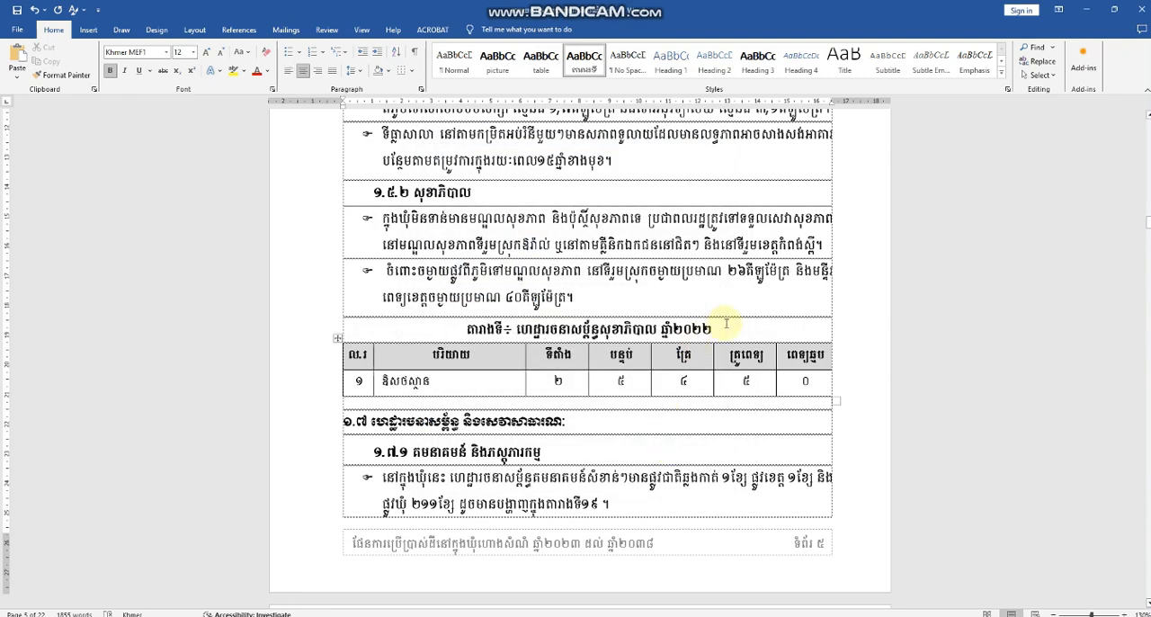
Step: Renumber the land use and management table caption as តារាងទី២ without the space, and apply the តារាងទី style
{"action": "scroll", "coordinate": [647, 335], "scroll_direction": "down", "scroll_amount": 8}
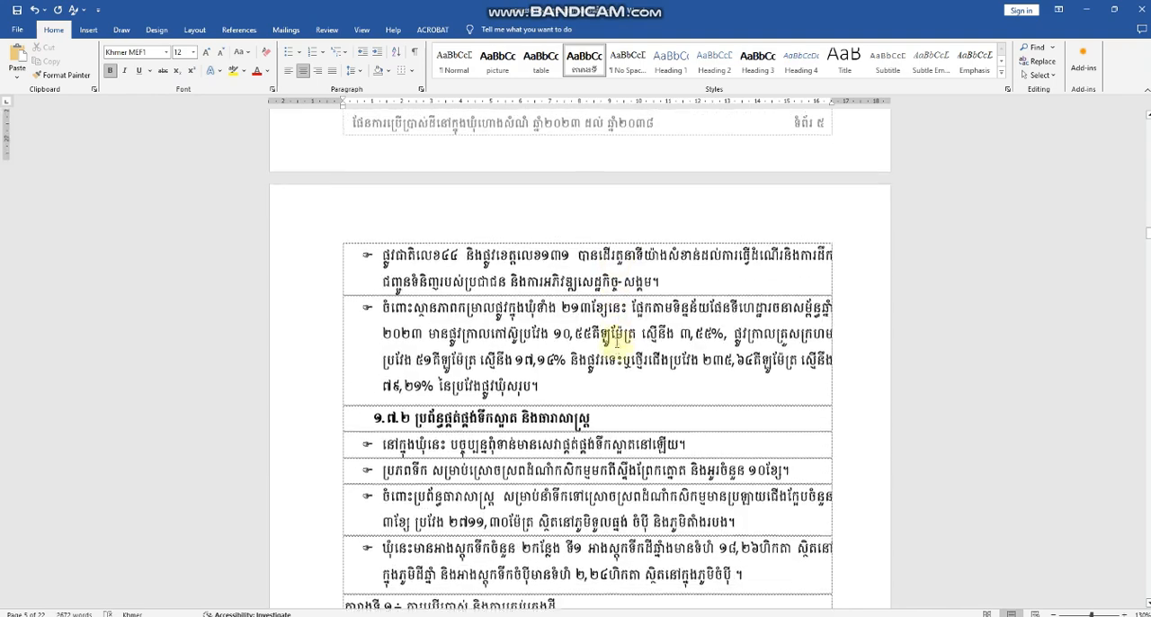
{"action": "scroll", "coordinate": [617, 340], "scroll_direction": "down", "scroll_amount": 8}
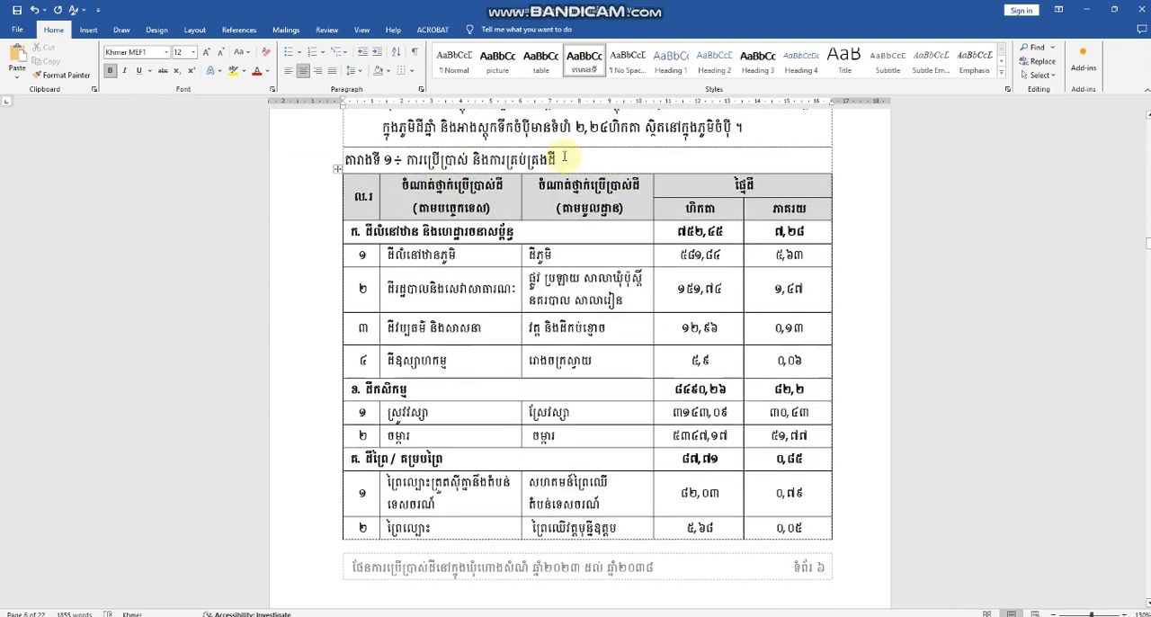
{"action": "left_click", "coordinate": [563, 157]}
{"action": "left_click", "coordinate": [393, 160]}
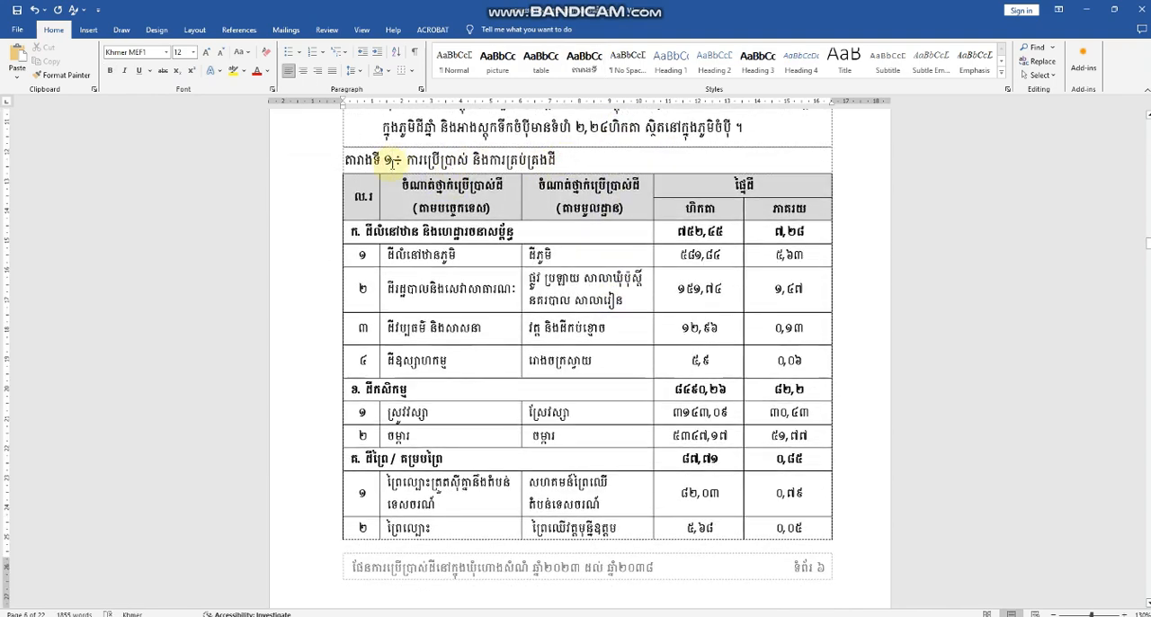
{"action": "key", "text": "BackSpace"}
{"action": "key", "text": "BackSpace"}
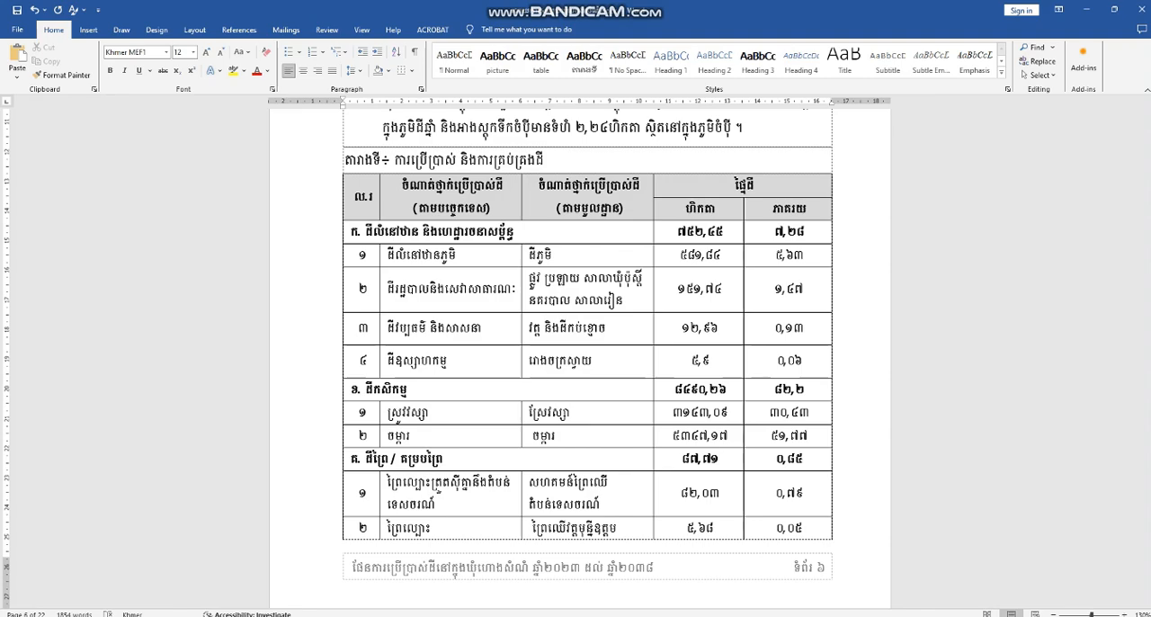
{"action": "type", "text": "២"}
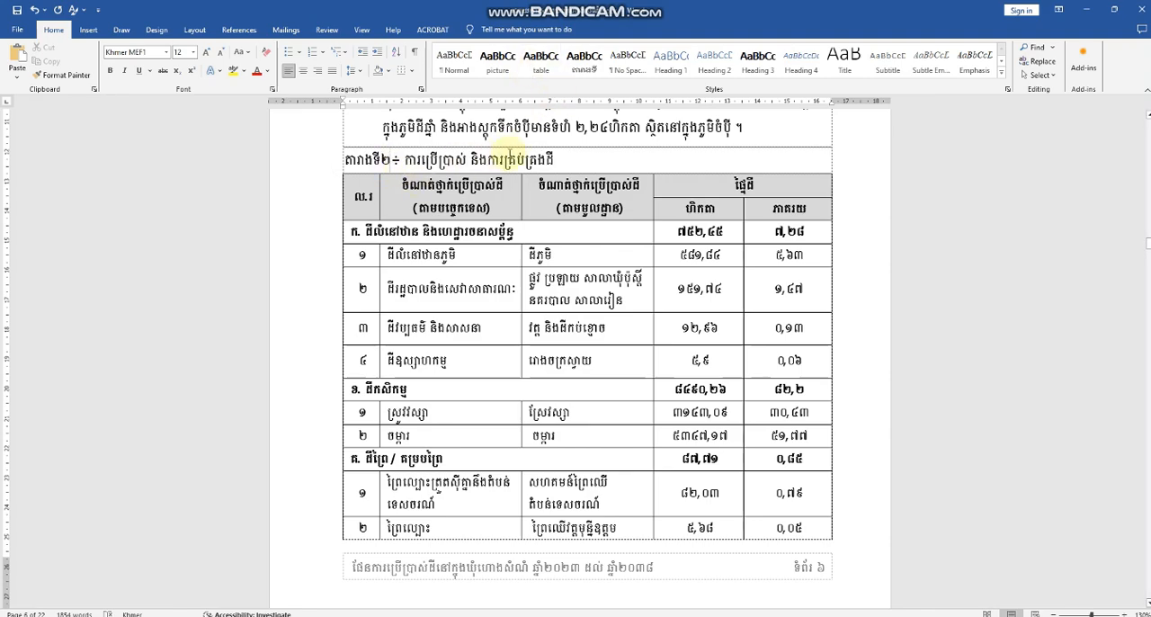
{"action": "left_click", "coordinate": [585, 63]}
Step: Renumber the caption of the land management and tenure classification table as តារាងទី៣ and apply the តារាងទី style
{"action": "scroll", "coordinate": [570, 274], "scroll_direction": "down", "scroll_amount": 5}
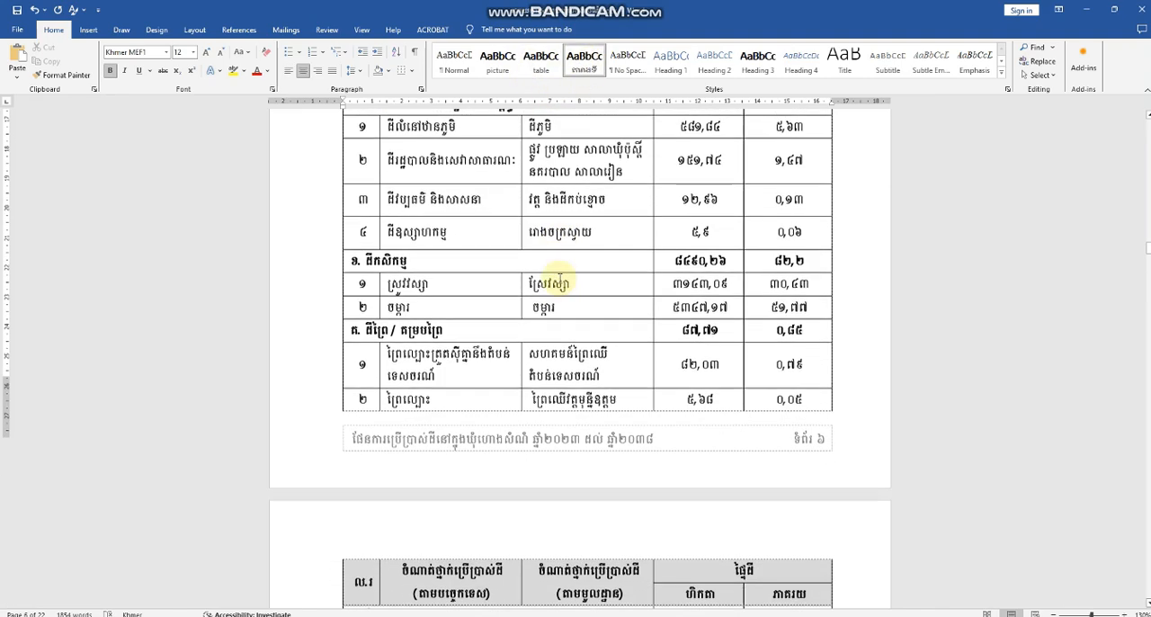
{"action": "scroll", "coordinate": [559, 277], "scroll_direction": "down", "scroll_amount": 5}
{"action": "scroll", "coordinate": [493, 277], "scroll_direction": "up", "scroll_amount": 3}
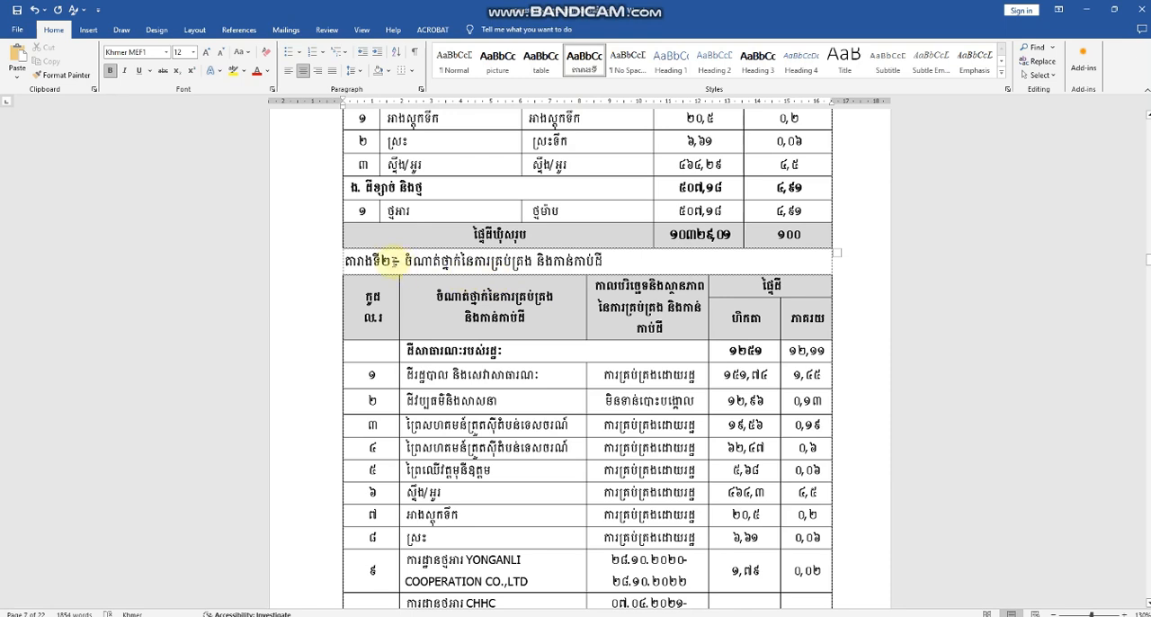
{"action": "left_click", "coordinate": [391, 260]}
{"action": "key", "text": "BackSpace"}
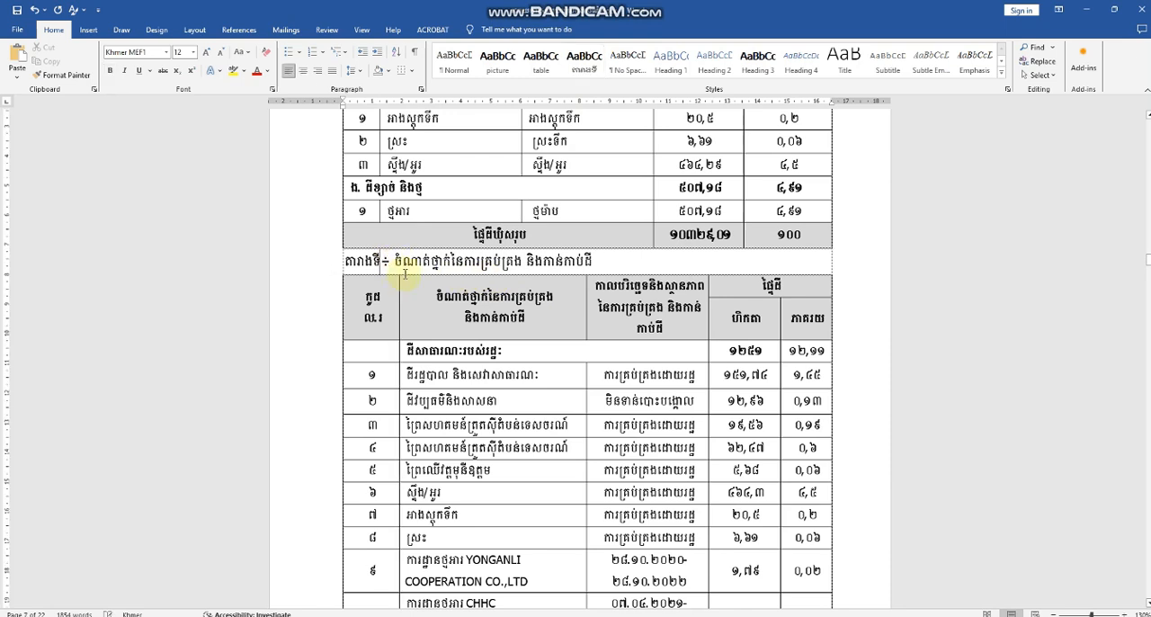
{"action": "type", "text": "៣"}
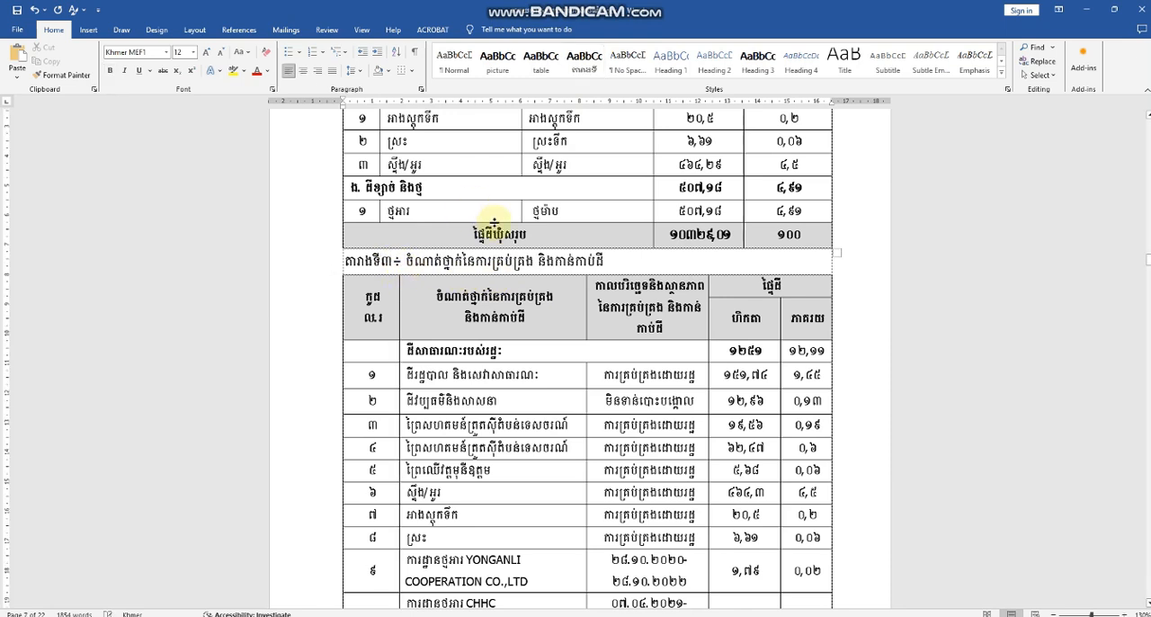
{"action": "left_click", "coordinate": [585, 67]}
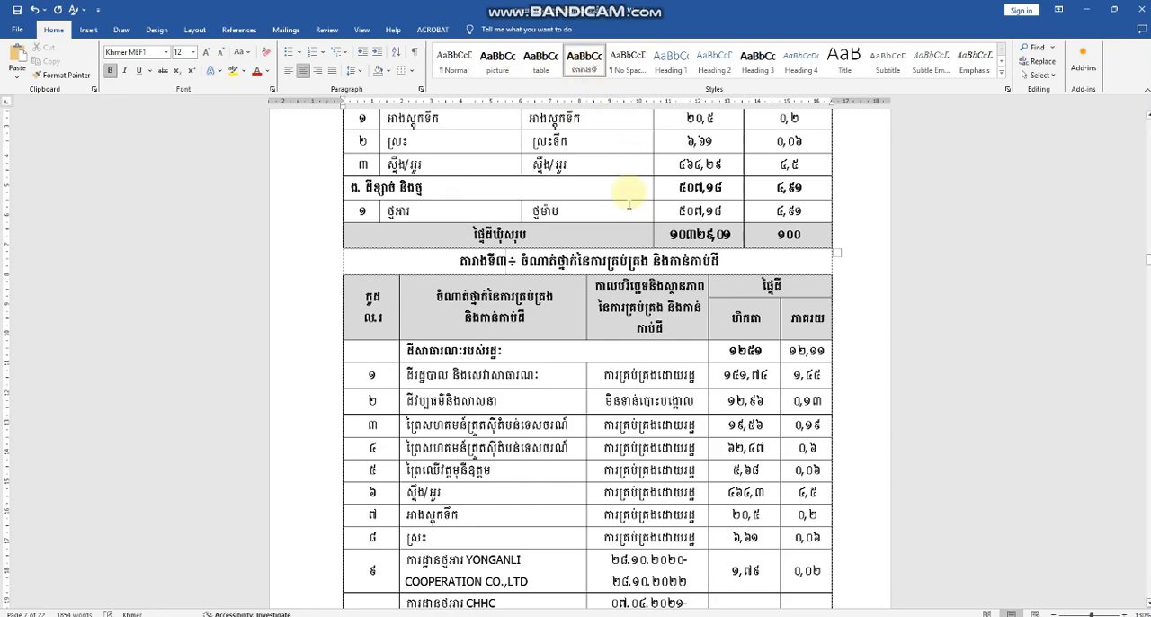
Step: Renumber the population and household growth rate table caption under heading ២.១ as តារាងទី៤ and apply the តារាងទី style
{"action": "scroll", "coordinate": [581, 321], "scroll_direction": "down", "scroll_amount": 8}
{"action": "scroll", "coordinate": [578, 326], "scroll_direction": "down", "scroll_amount": 15}
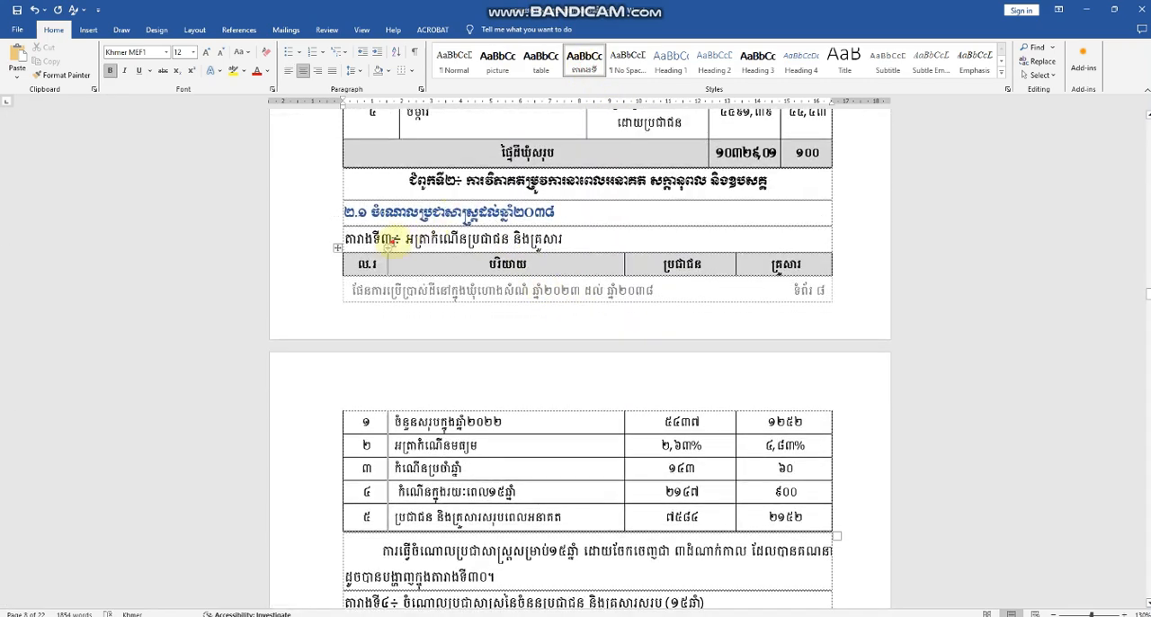
{"action": "left_click", "coordinate": [412, 259]}
{"action": "key", "text": "BackSpace"}
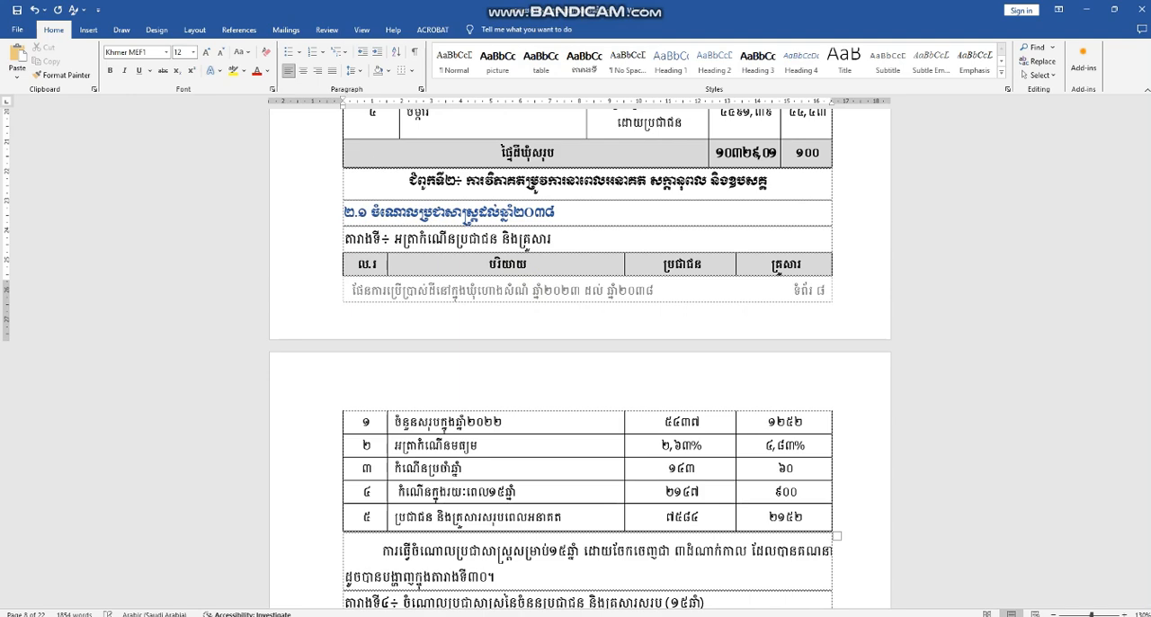
{"action": "type", "text": "៤"}
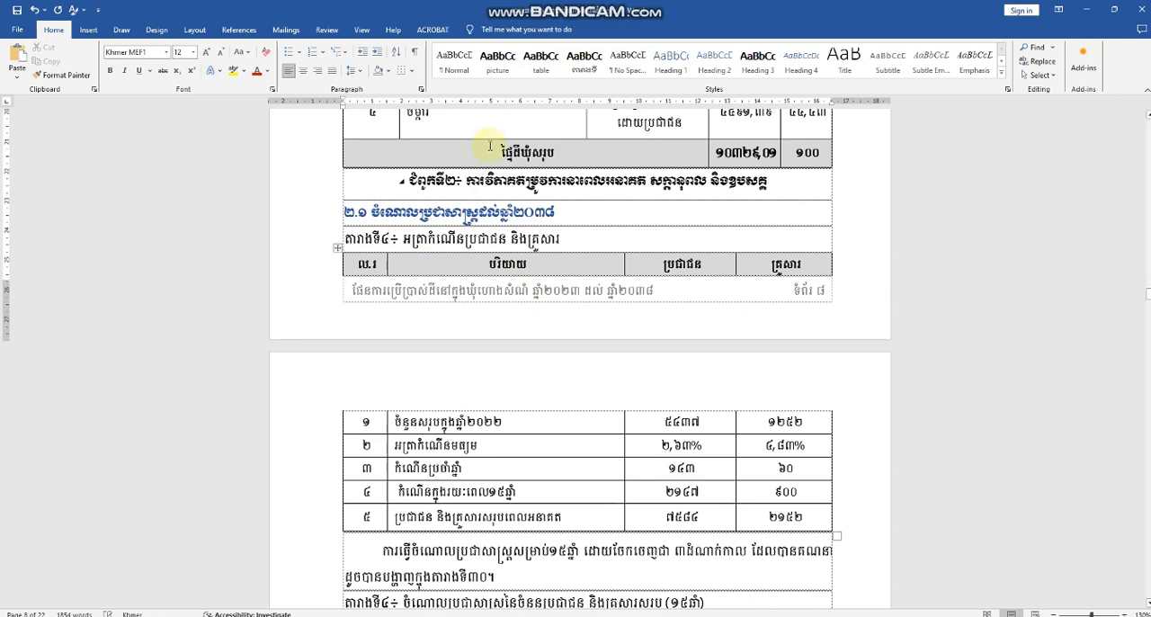
{"action": "left_click", "coordinate": [584, 61]}
Step: Renumber the 15-year total population and household projection table caption as តារាងទី៥ and apply the តារាងទី style
{"action": "scroll", "coordinate": [576, 305], "scroll_direction": "down", "scroll_amount": 5}
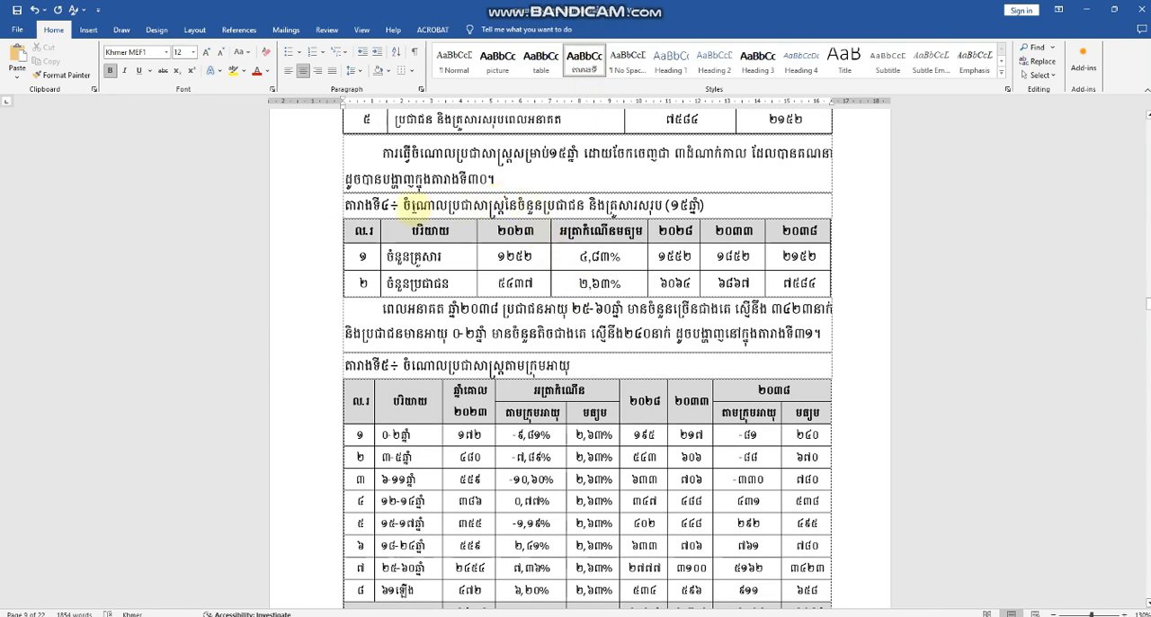
{"action": "left_click", "coordinate": [388, 205]}
{"action": "key", "text": "Delete"}
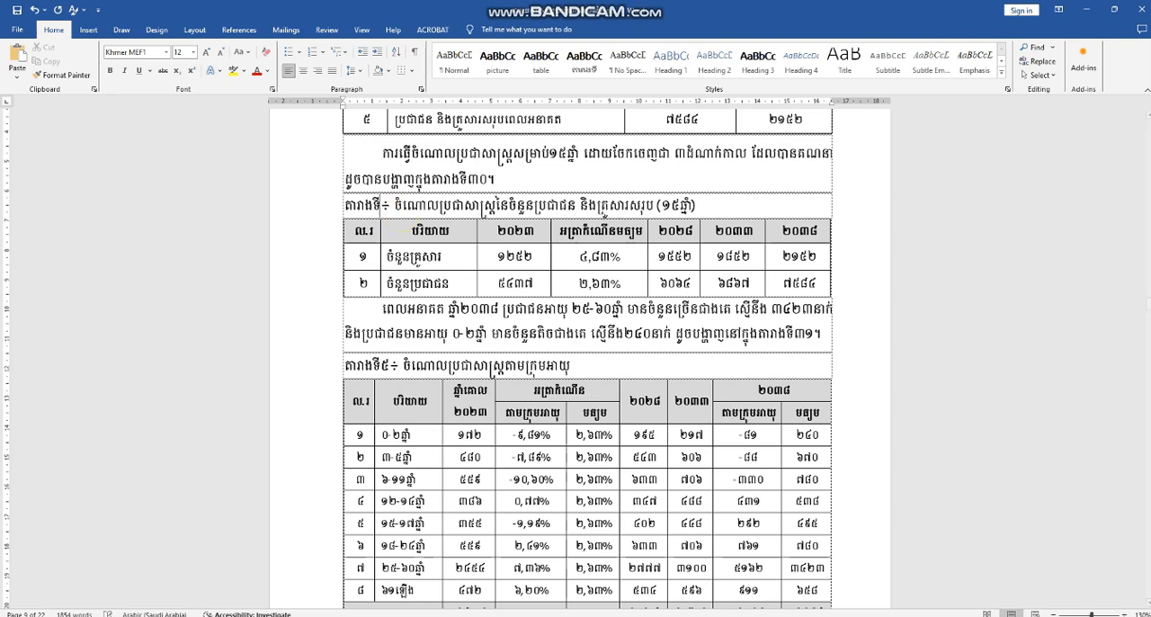
{"action": "type", "text": "៥"}
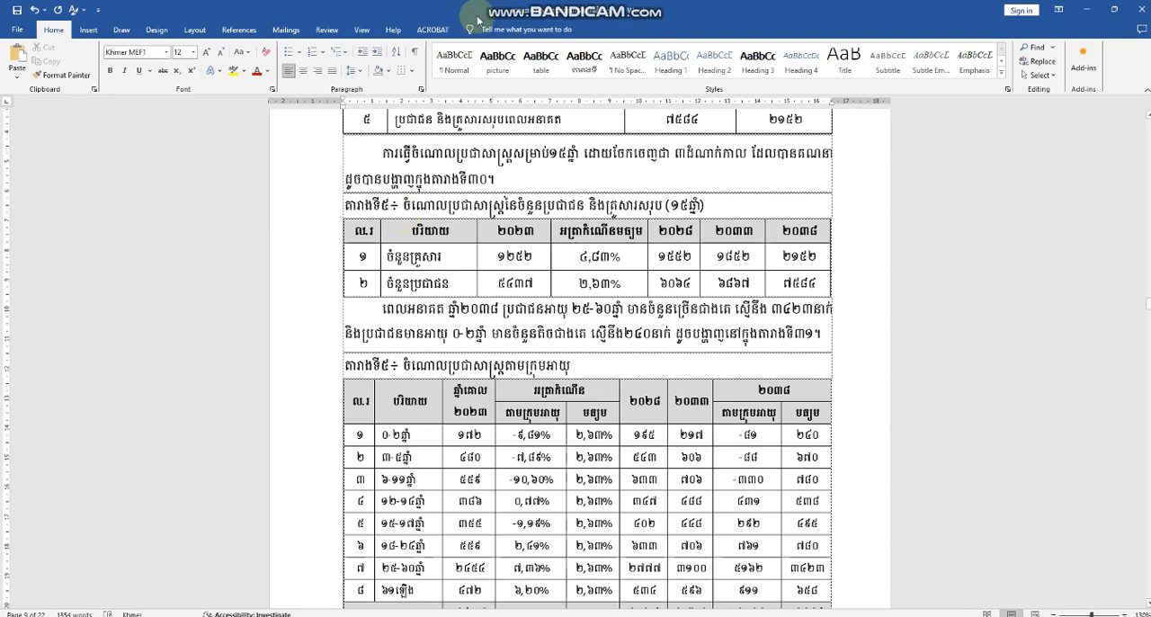
{"action": "left_click", "coordinate": [583, 72]}
Step: Renumber the caption of the population projection by age group table as តារាងទី៦ and apply the តារាងទី style
{"action": "scroll", "coordinate": [584, 270], "scroll_direction": "down", "scroll_amount": 3}
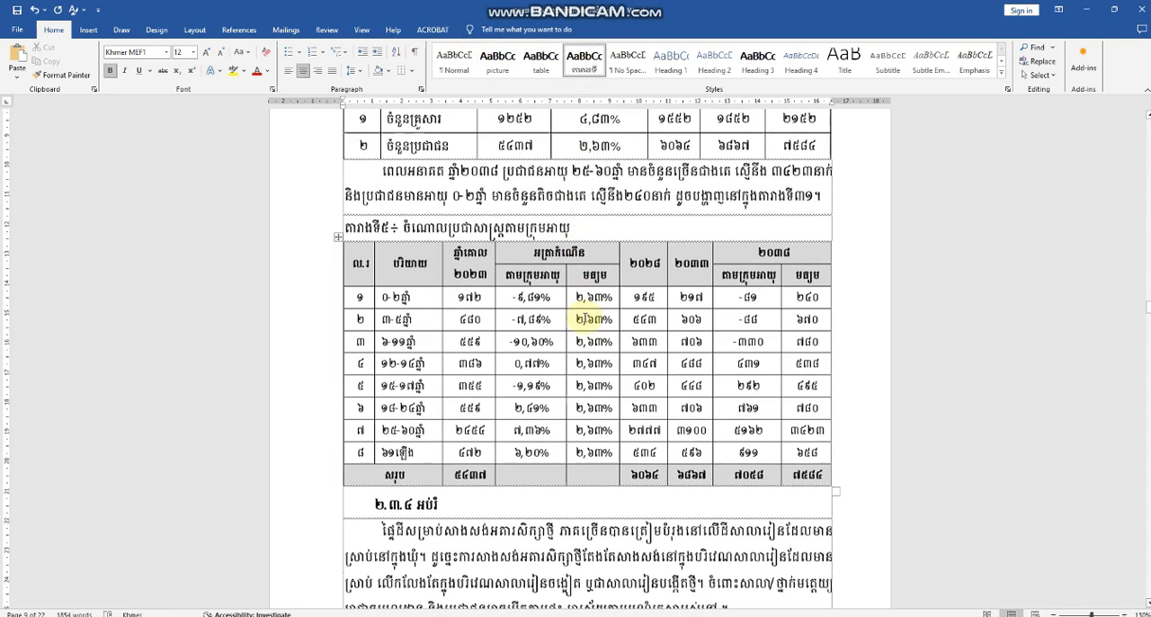
{"action": "left_click", "coordinate": [396, 216]}
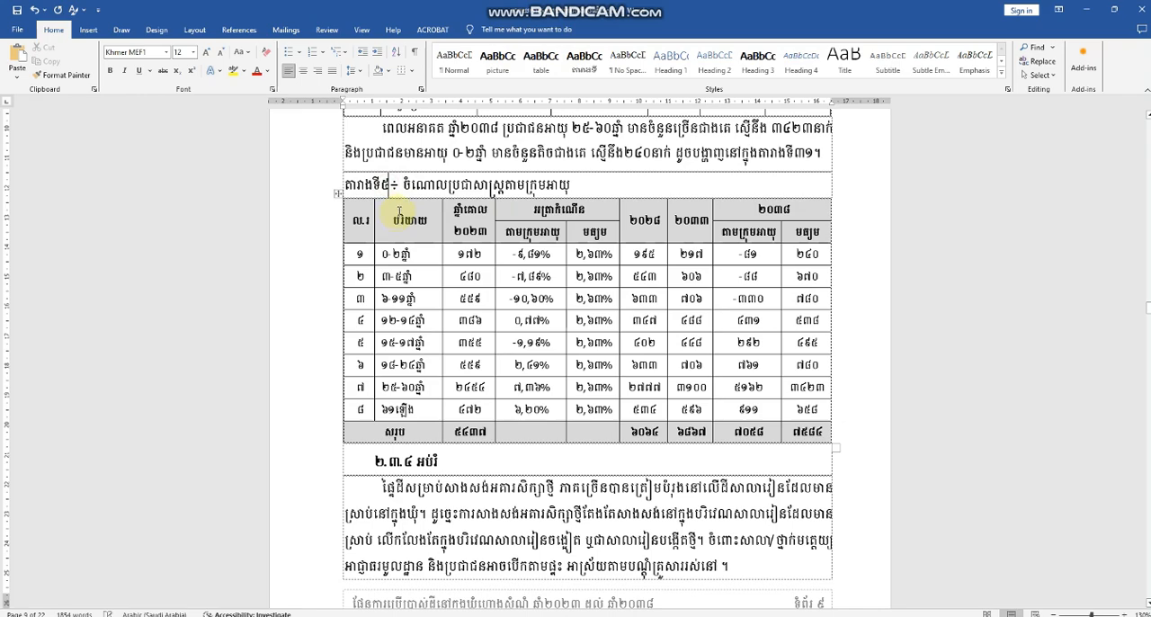
{"action": "key", "text": "BackSpace"}
{"action": "type", "text": "៦"}
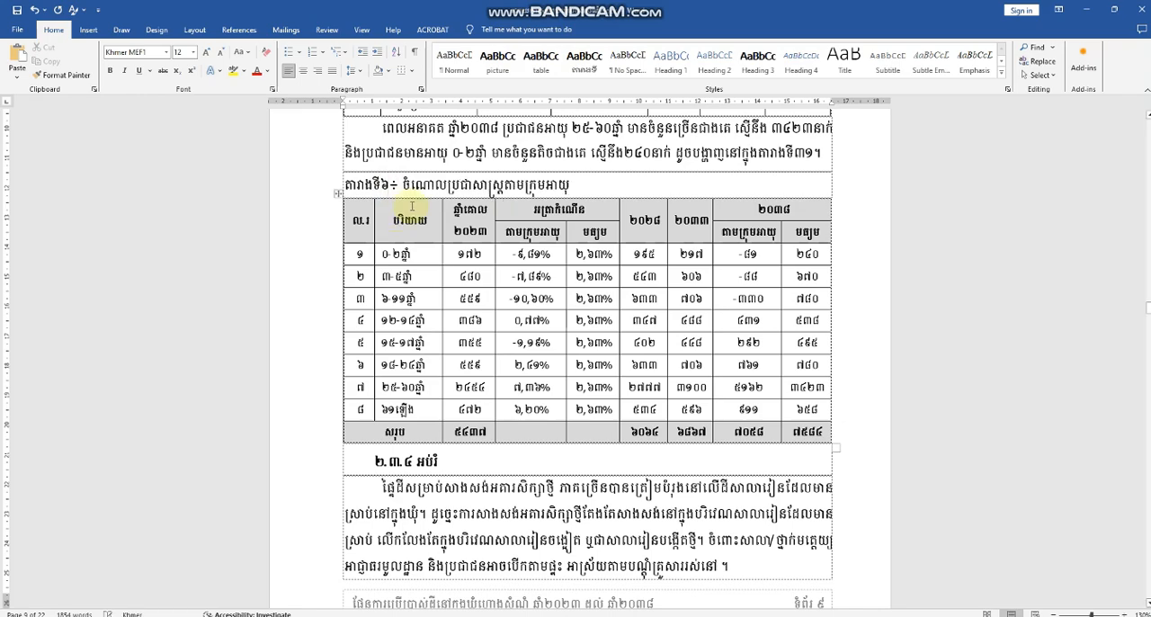
{"action": "left_click", "coordinate": [584, 65]}
Step: Renumber the caption of the 2038 school and classroom needs table as តារាងទី៧ and apply the តារាងទី style
{"action": "scroll", "coordinate": [594, 293], "scroll_direction": "down", "scroll_amount": 1}
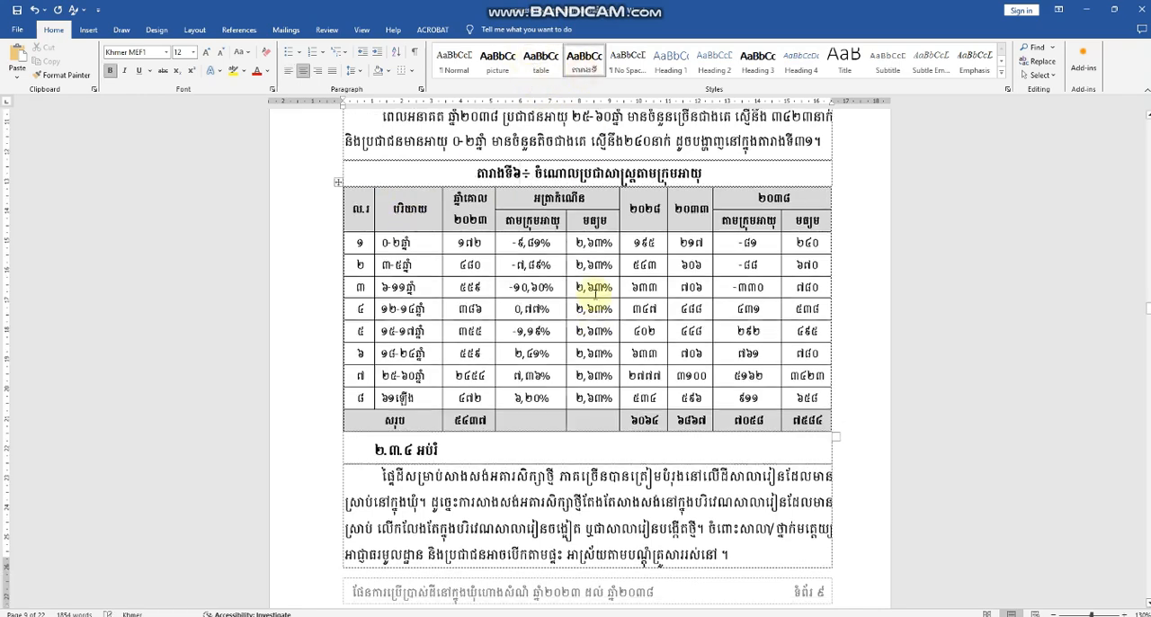
{"action": "scroll", "coordinate": [595, 292], "scroll_direction": "down", "scroll_amount": 15}
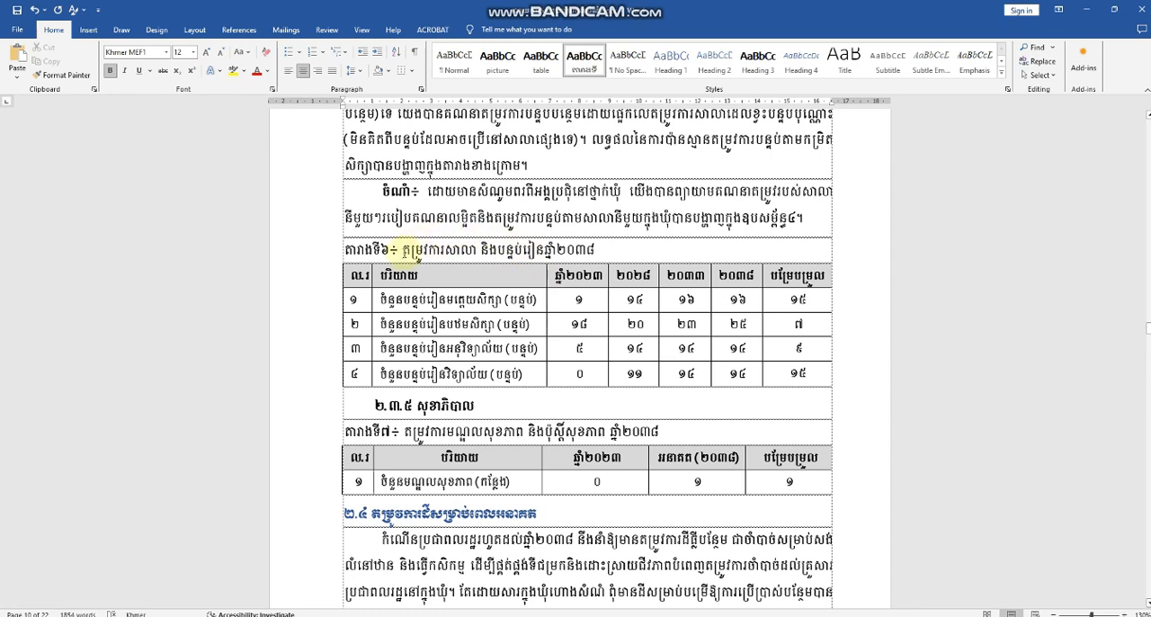
{"action": "left_click", "coordinate": [401, 261]}
{"action": "key", "text": "BackSpace"}
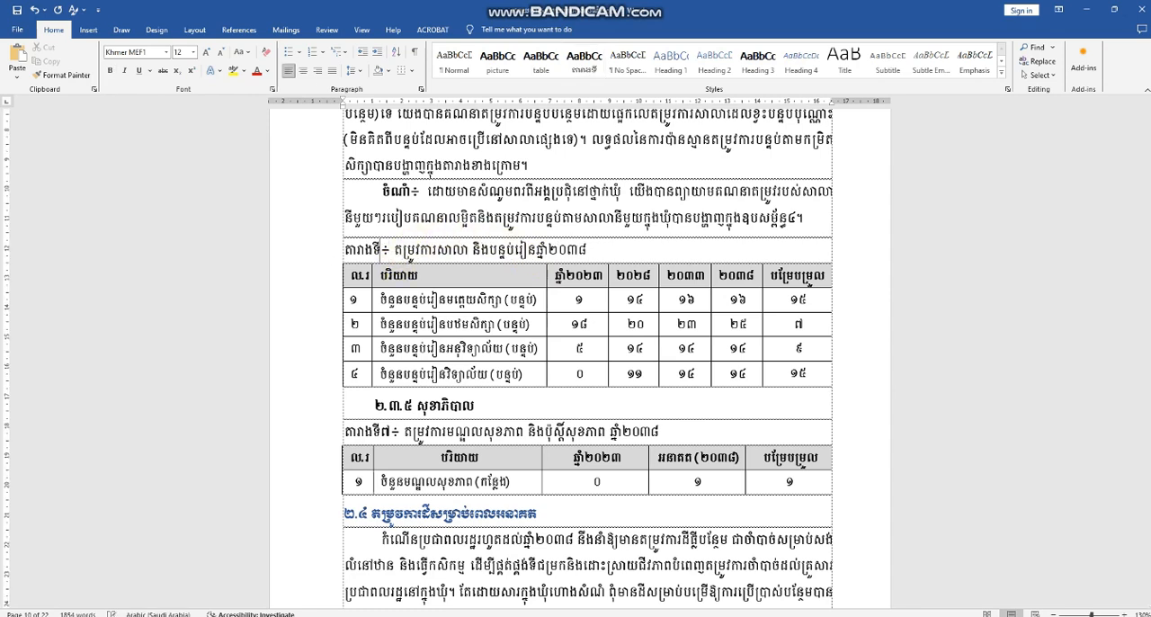
{"action": "type", "text": "៧"}
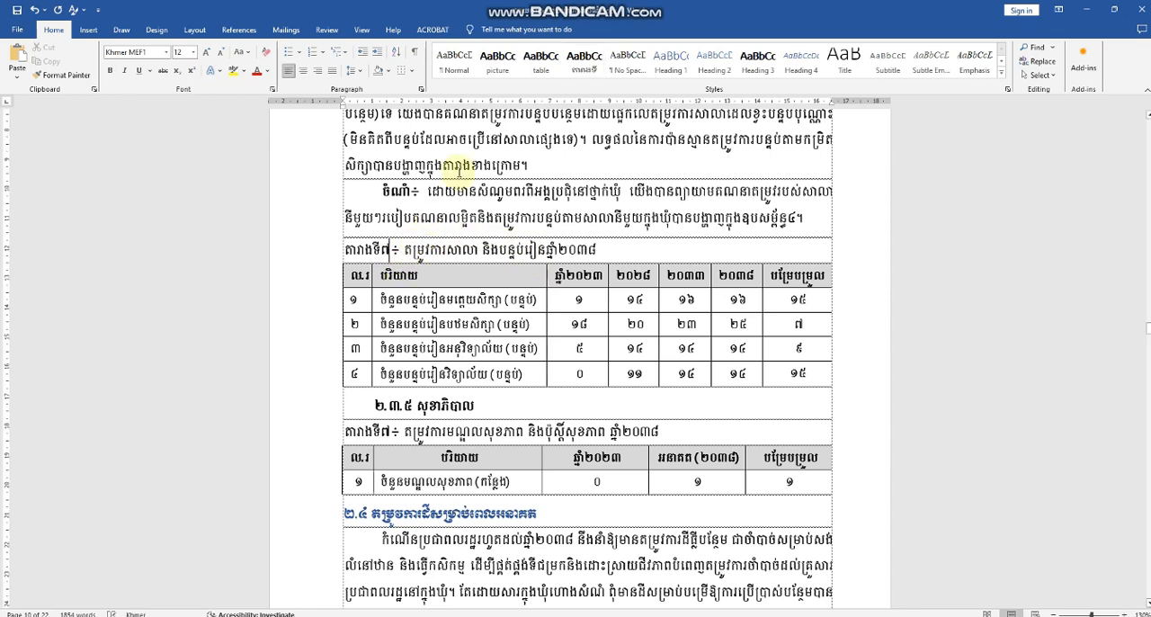
{"action": "left_click", "coordinate": [585, 61]}
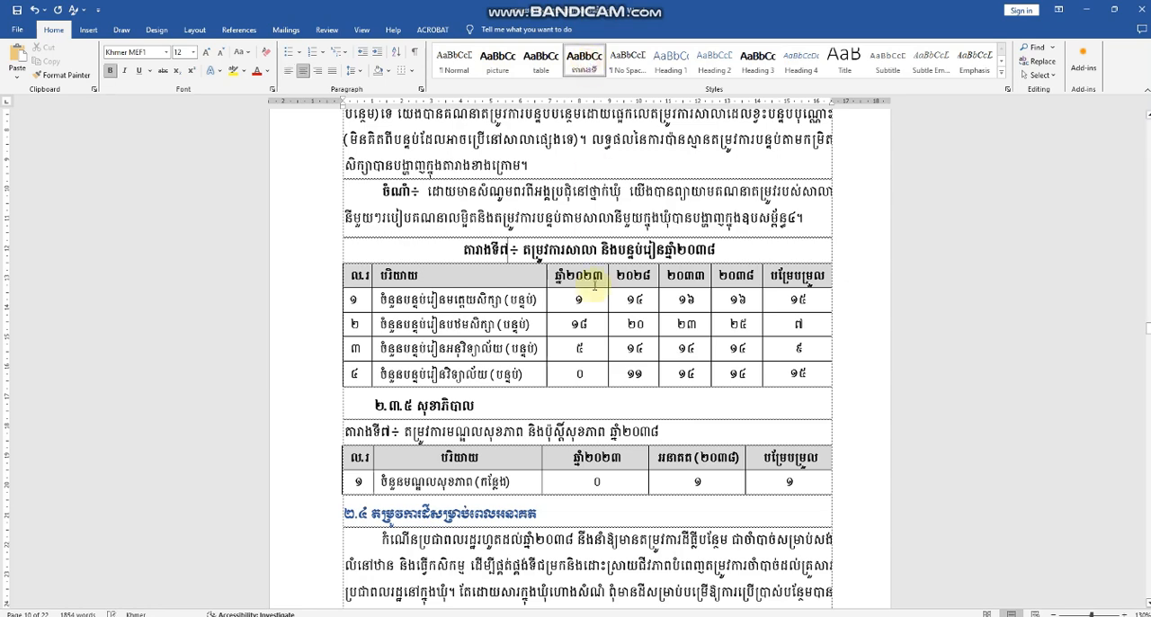
Step: Renumber the health centre and health post needs table caption under heading ២.៣.៥ as តារាងទី៨ and apply the តារាងទី style
{"action": "scroll", "coordinate": [412, 161], "scroll_direction": "down", "scroll_amount": 5}
{"action": "left_click", "coordinate": [393, 144]}
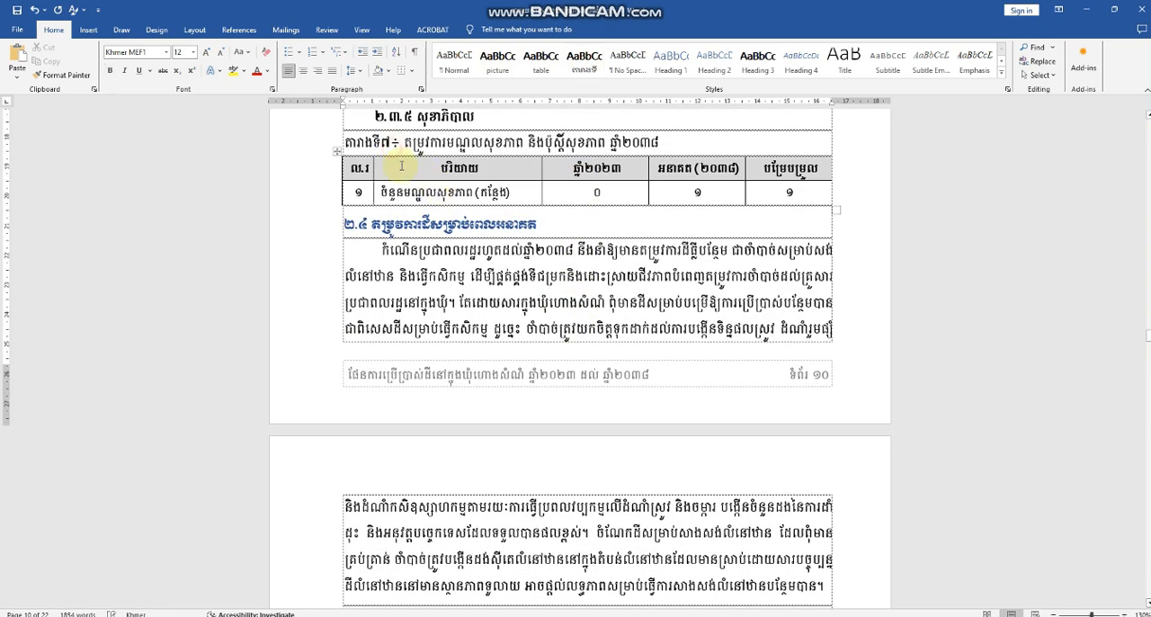
{"action": "key", "text": "BackSpace"}
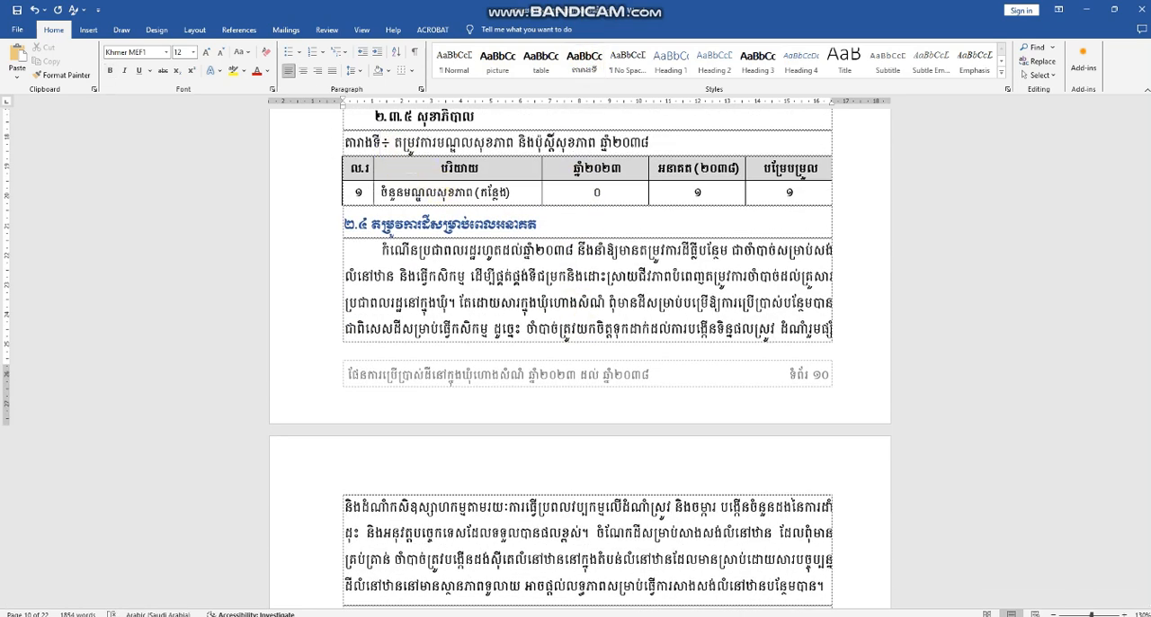
{"action": "type", "text": "៨"}
{"action": "left_click", "coordinate": [585, 58]}
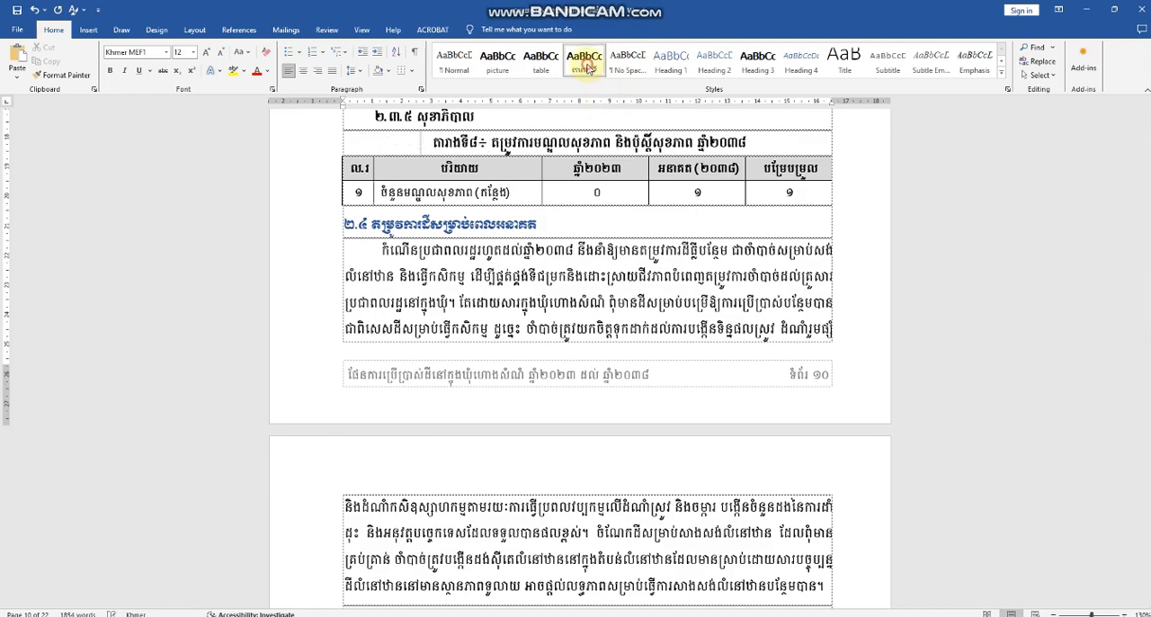
Step: Renumber the caption of the 2038 residential land needs table as តារាងទី៩ and apply the តារាងទី style
{"action": "scroll", "coordinate": [589, 310], "scroll_direction": "down", "scroll_amount": 3}
{"action": "scroll", "coordinate": [591, 309], "scroll_direction": "down", "scroll_amount": 6}
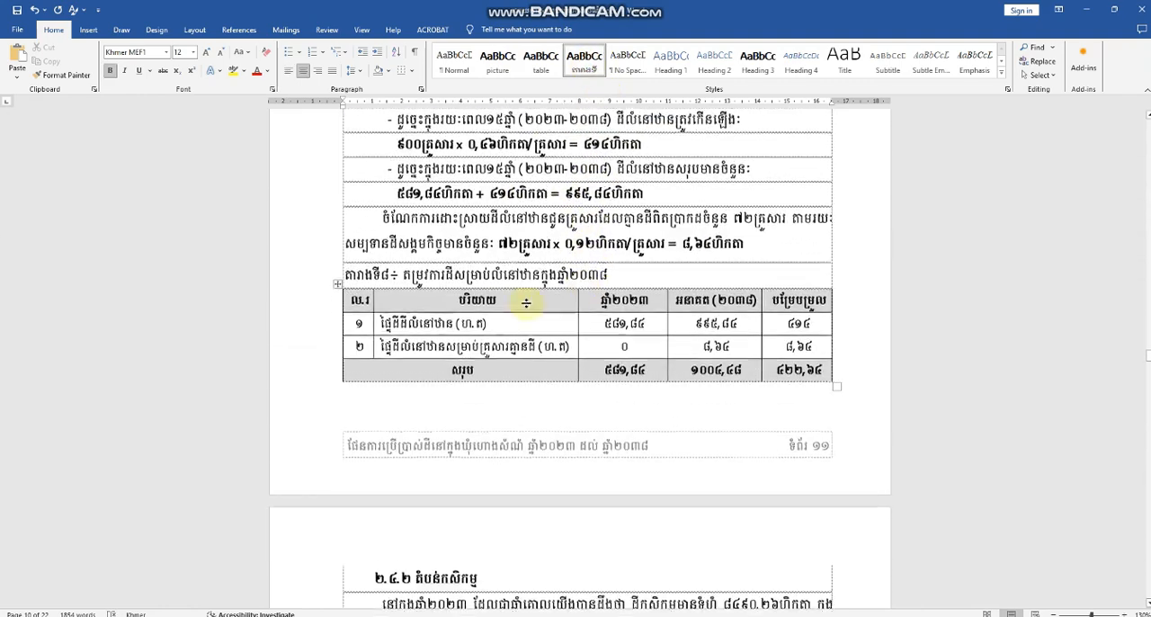
{"action": "left_click", "coordinate": [388, 267]}
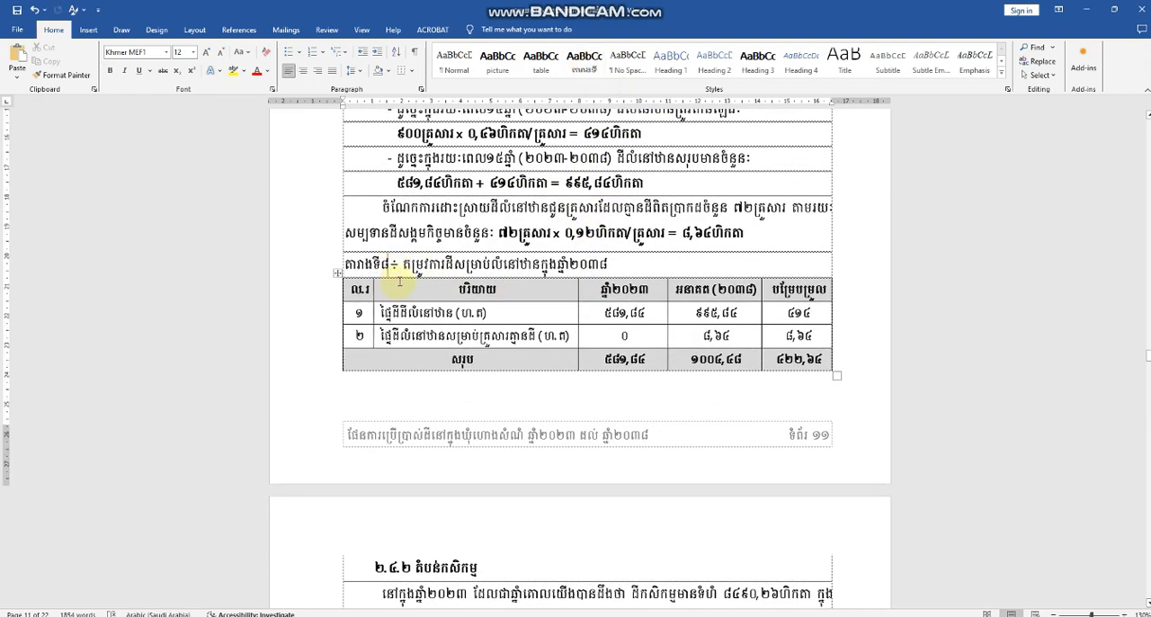
{"action": "key", "text": "BackSpace"}
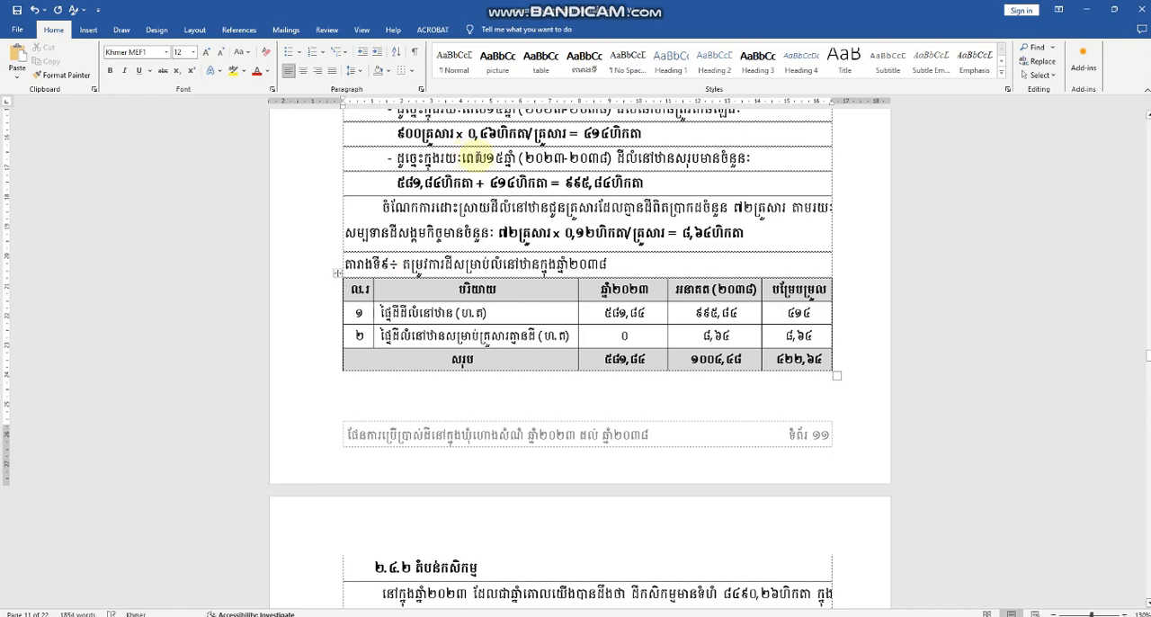
{"action": "left_click", "coordinate": [585, 58]}
Step: Renumber the caption of the 2038 agricultural land needs table above heading ២.៥ as តារាងទី១០ and apply the តារាងទី style
{"action": "scroll", "coordinate": [594, 314], "scroll_direction": "down", "scroll_amount": 15}
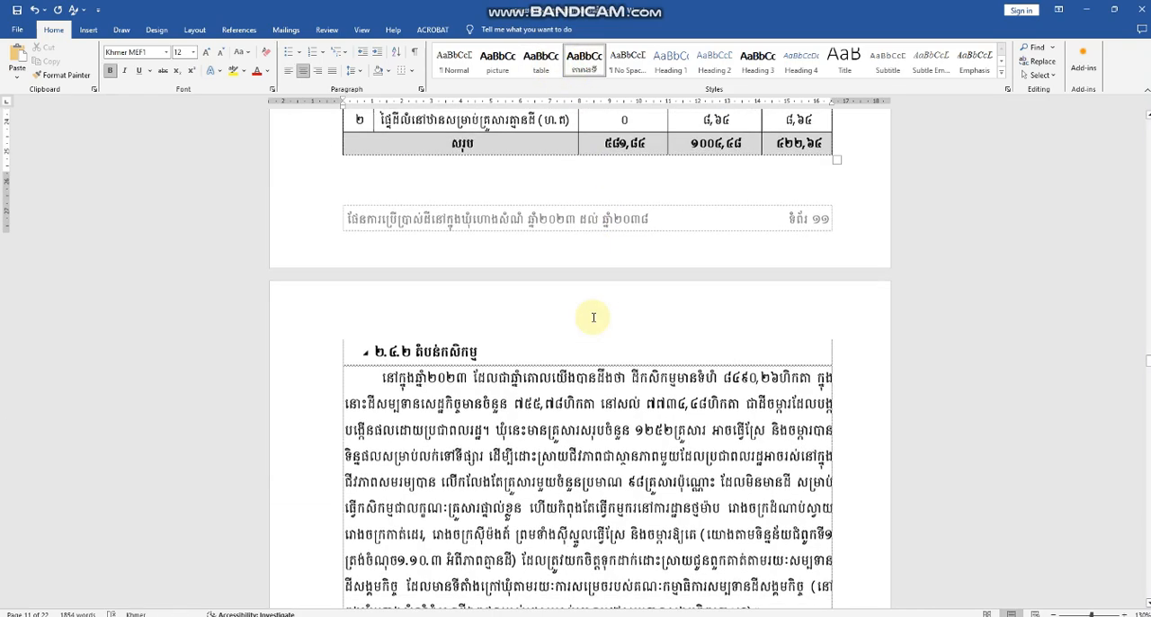
{"action": "scroll", "coordinate": [504, 243], "scroll_direction": "down", "scroll_amount": 1}
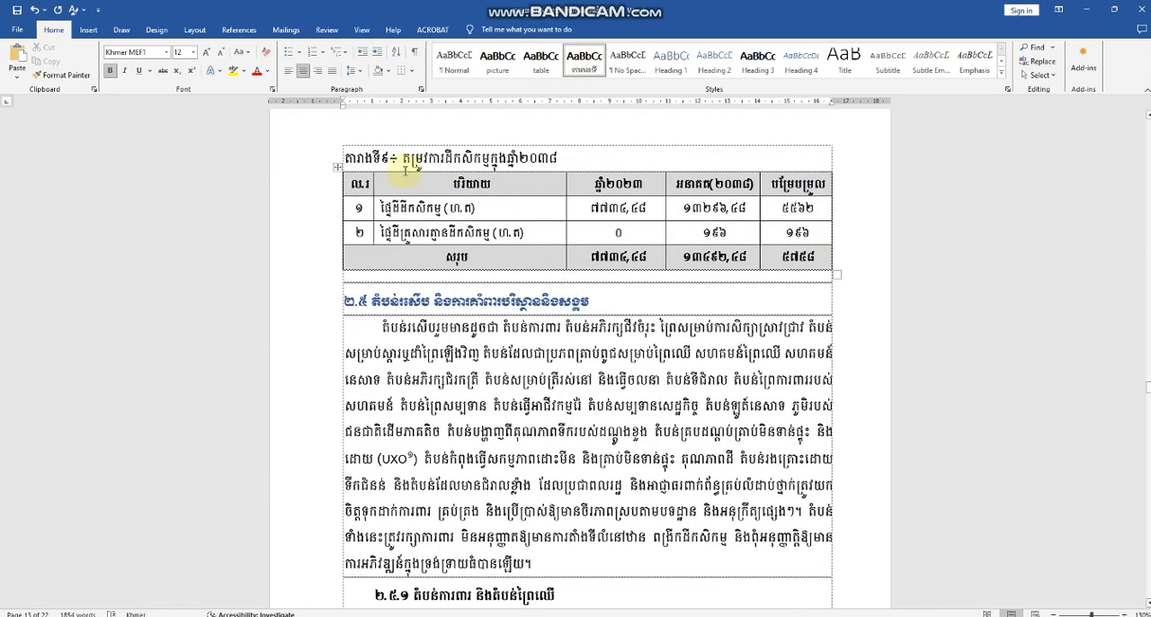
{"action": "left_click", "coordinate": [389, 163]}
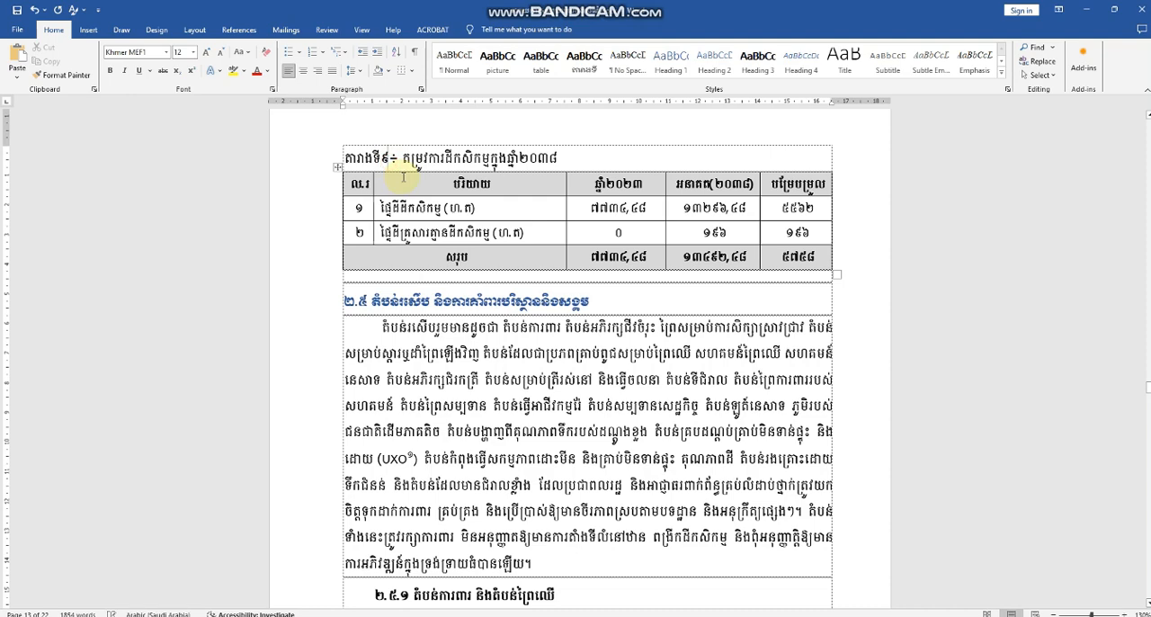
{"action": "key", "text": "BackSpace"}
{"action": "type", "text": "១"}
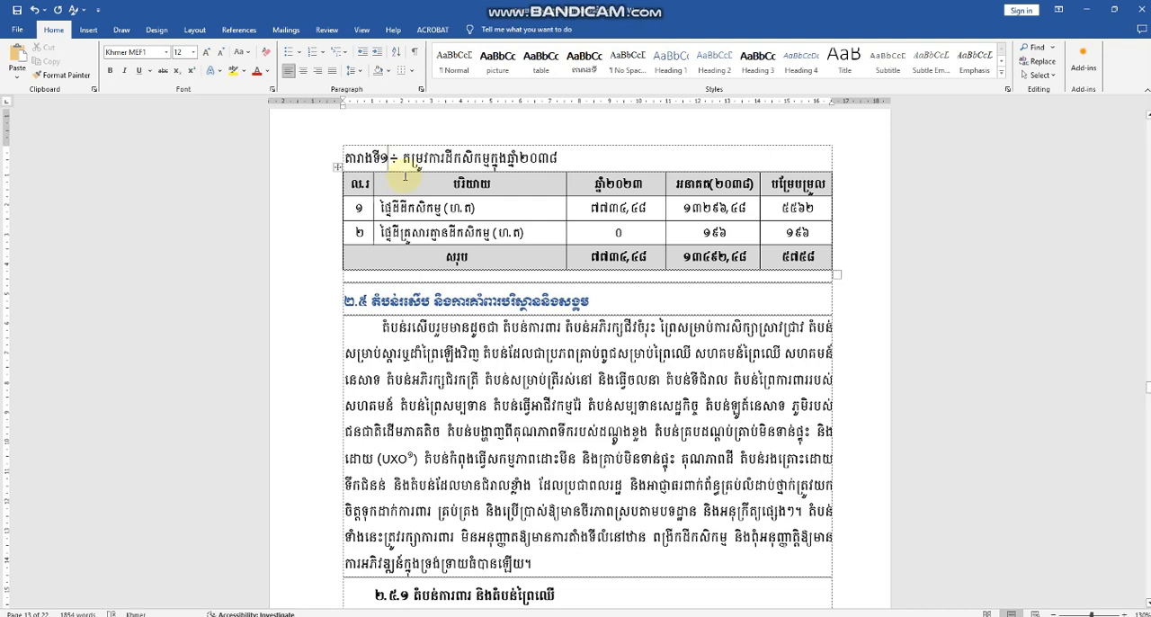
{"action": "type", "text": "០"}
{"action": "left_click", "coordinate": [585, 61]}
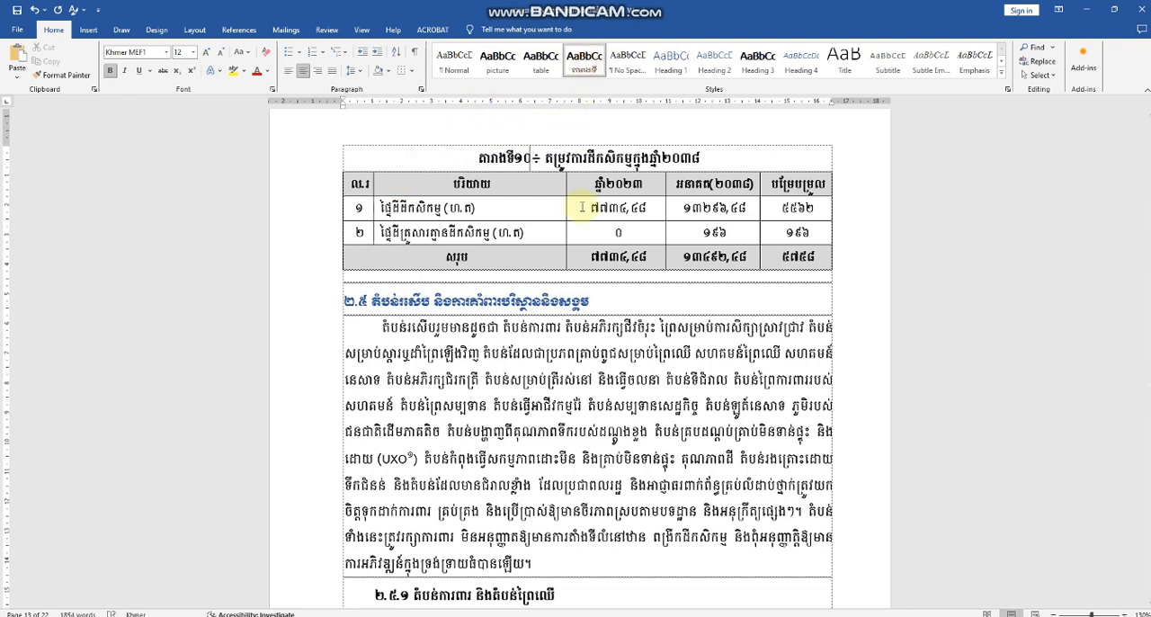
Step: Renumber the caption of the future land use table in chapter 3 as តារាងទី១១ and apply the តារាងទី style
{"action": "scroll", "coordinate": [578, 329], "scroll_direction": "down", "scroll_amount": 15}
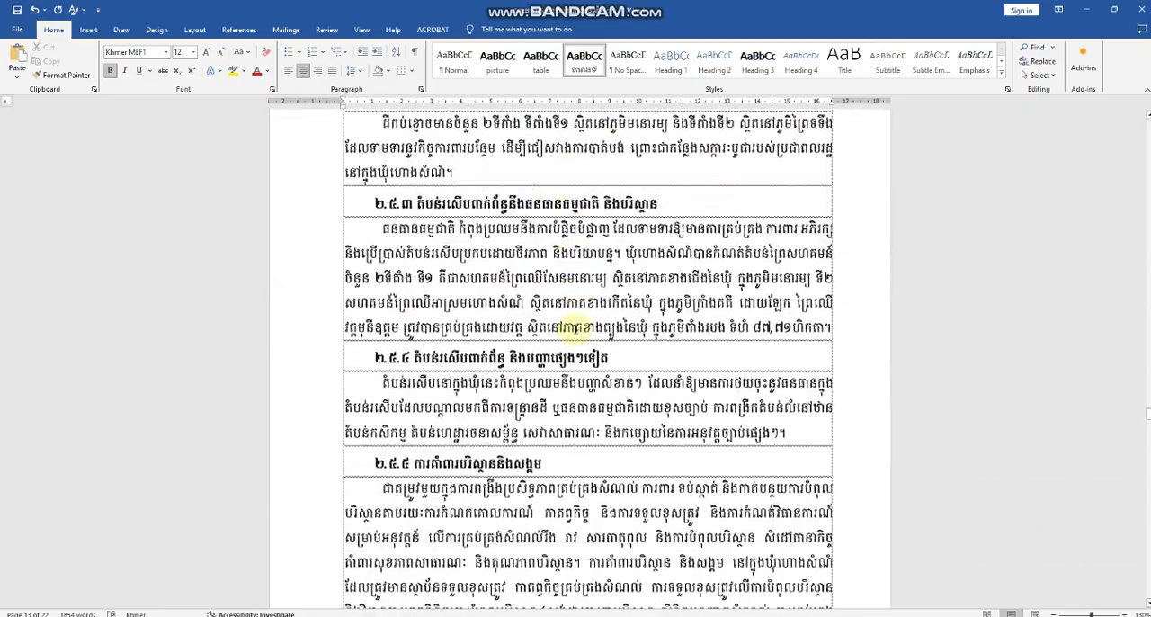
{"action": "scroll", "coordinate": [576, 328], "scroll_direction": "down", "scroll_amount": 15}
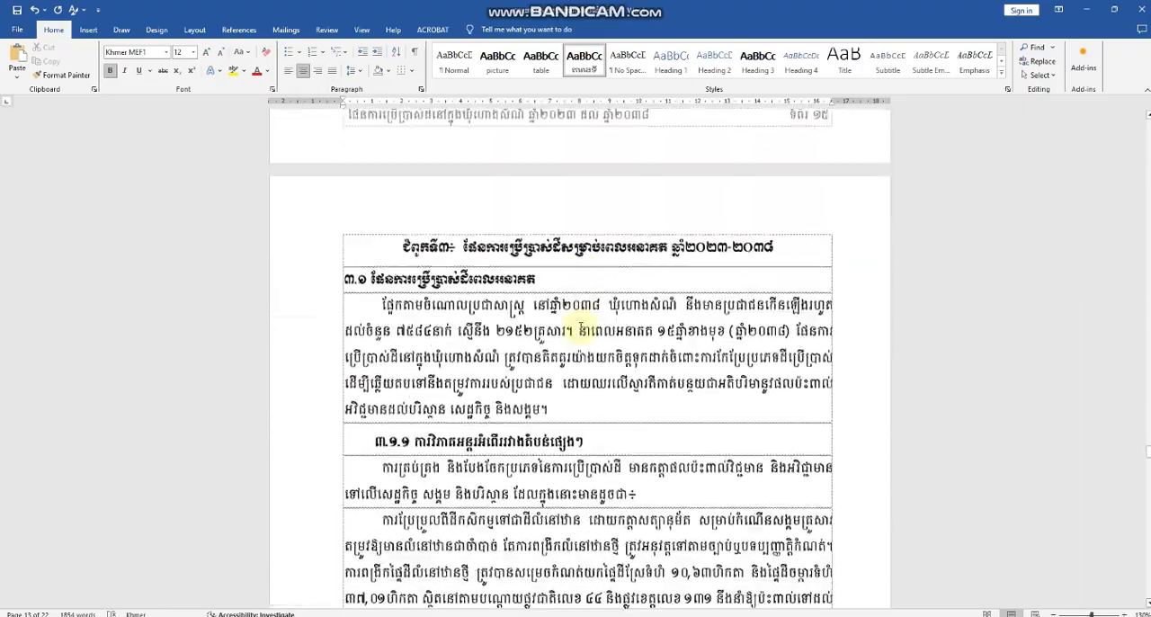
{"action": "scroll", "coordinate": [580, 328], "scroll_direction": "down", "scroll_amount": 15}
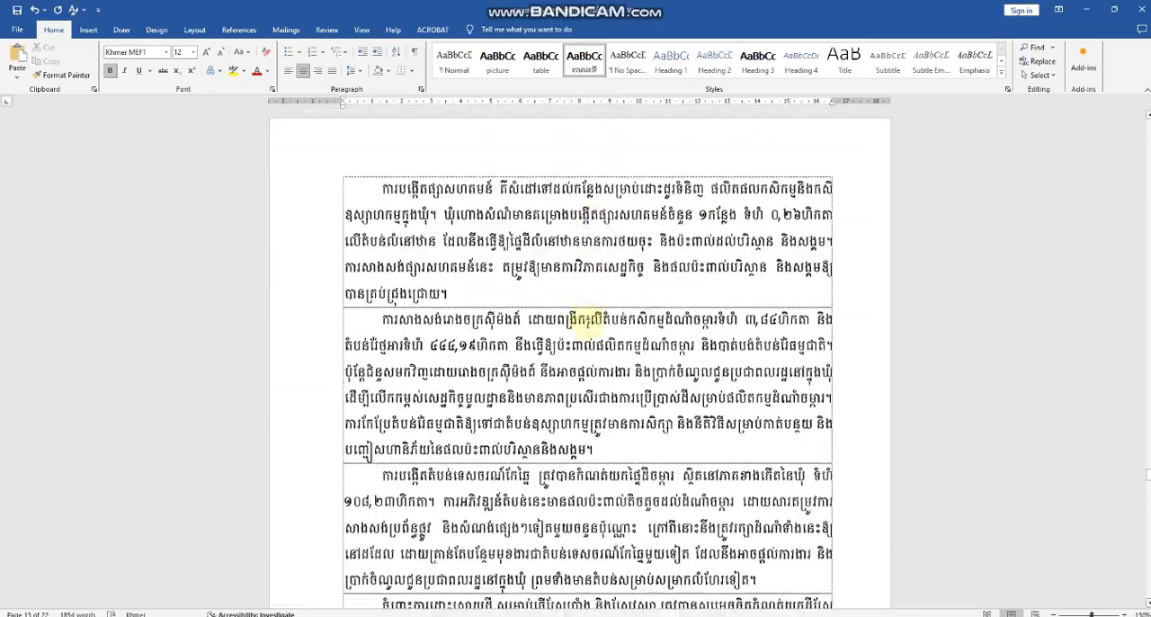
{"action": "scroll", "coordinate": [583, 320], "scroll_direction": "down", "scroll_amount": 10}
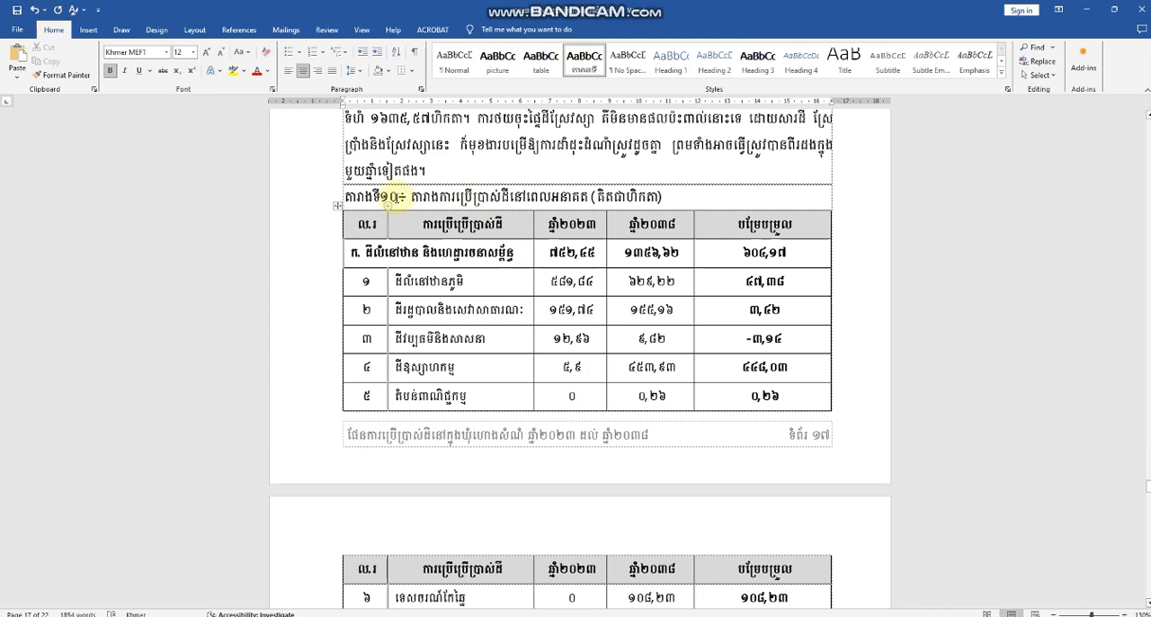
{"action": "left_click", "coordinate": [393, 196]}
{"action": "key", "text": "BackSpace"}
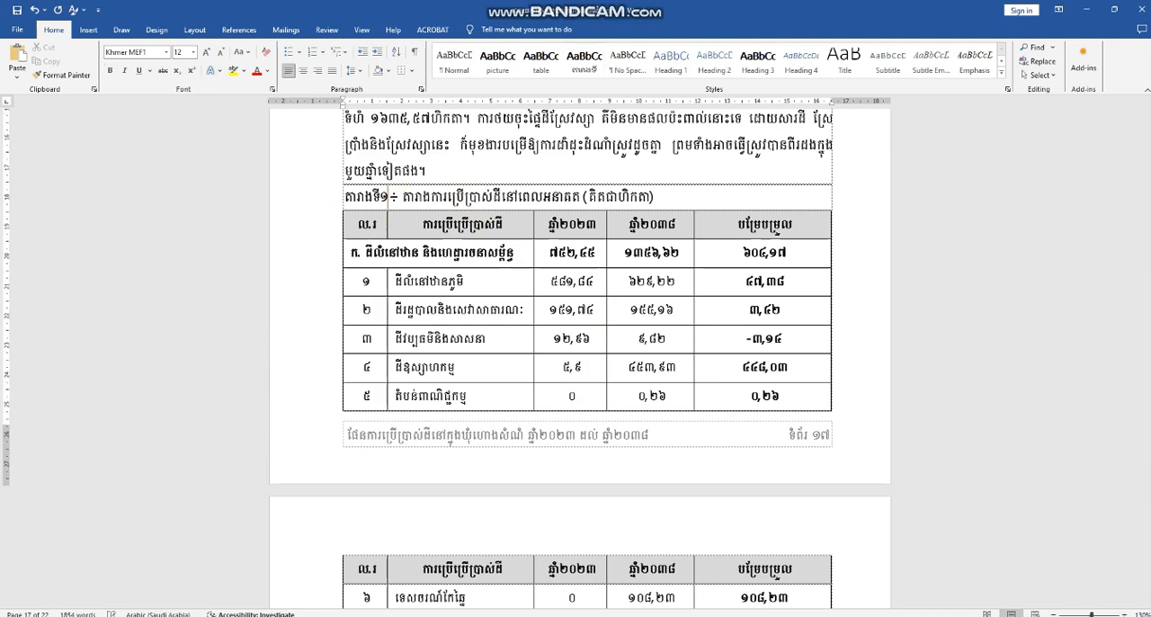
{"action": "type", "text": "១"}
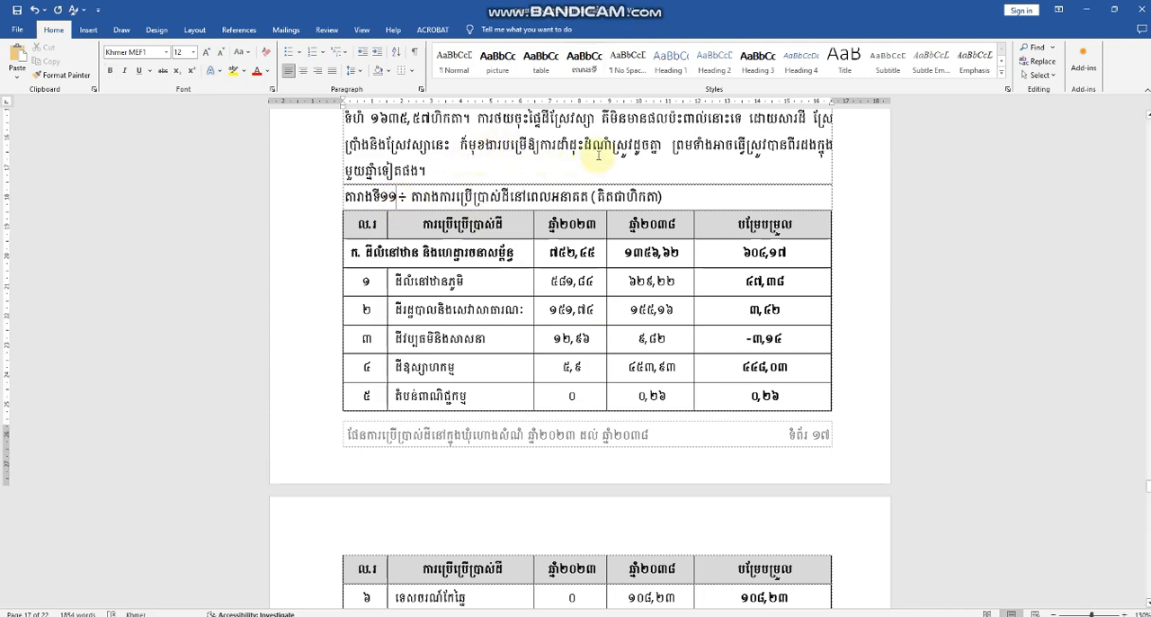
{"action": "left_click", "coordinate": [590, 68]}
Step: Insert a table of figures under the បញ្ជីតារាង heading on page 1, built from the តារាងទី style, without replacing the existing one
{"action": "scroll", "coordinate": [612, 329], "scroll_direction": "down", "scroll_amount": 18}
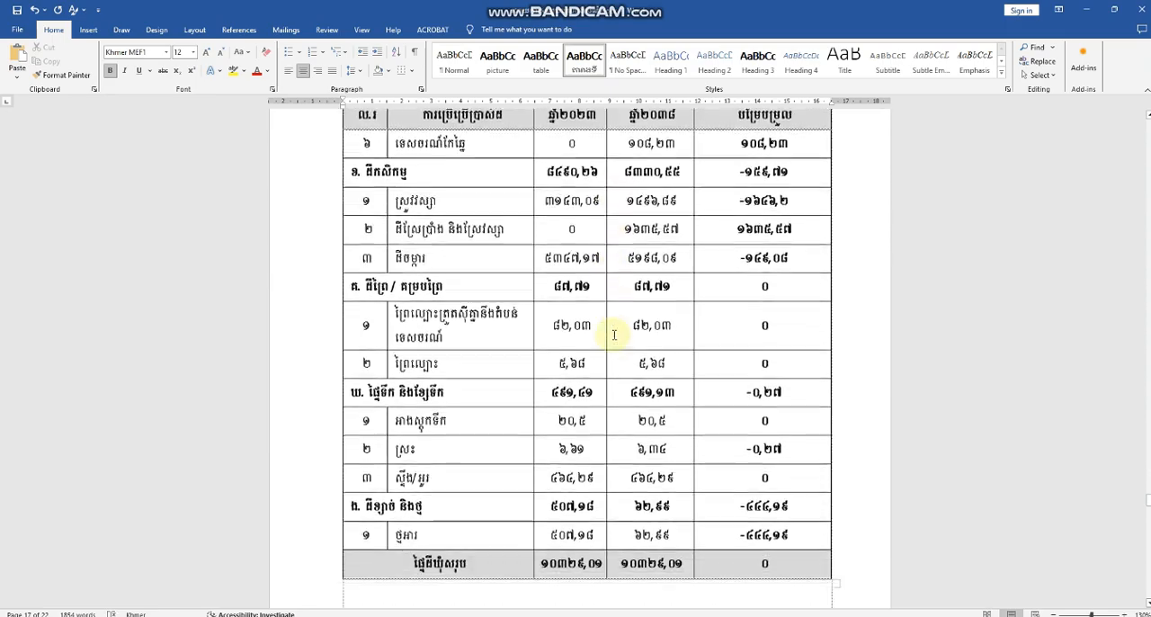
{"action": "scroll", "coordinate": [614, 337], "scroll_direction": "down", "scroll_amount": 20}
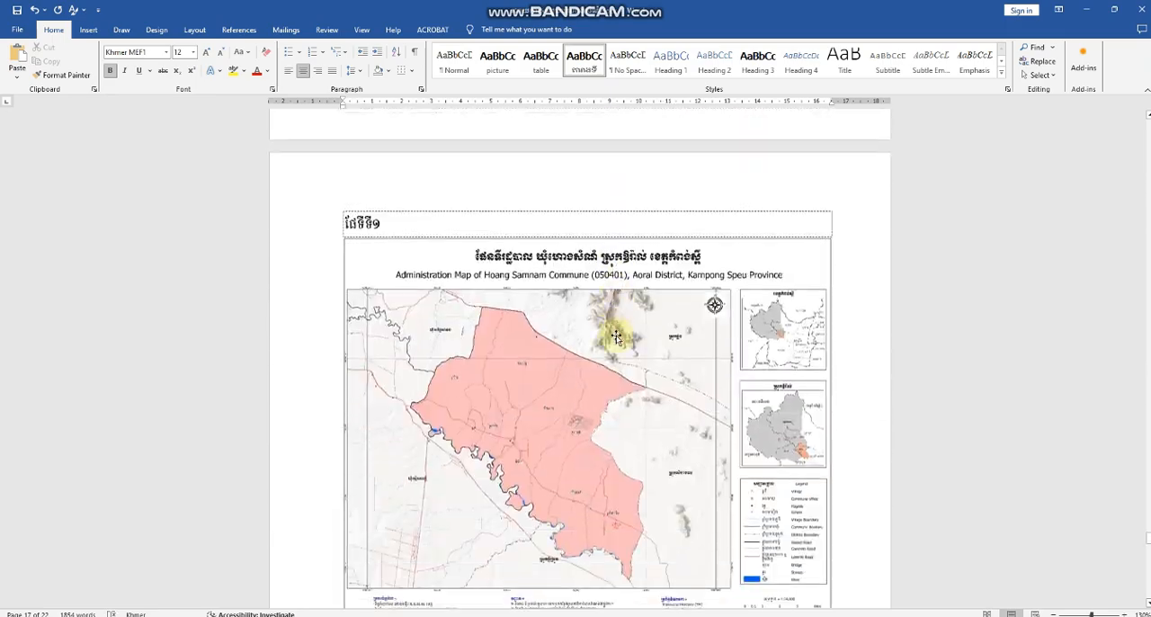
{"action": "scroll", "coordinate": [616, 337], "scroll_direction": "down", "scroll_amount": 20}
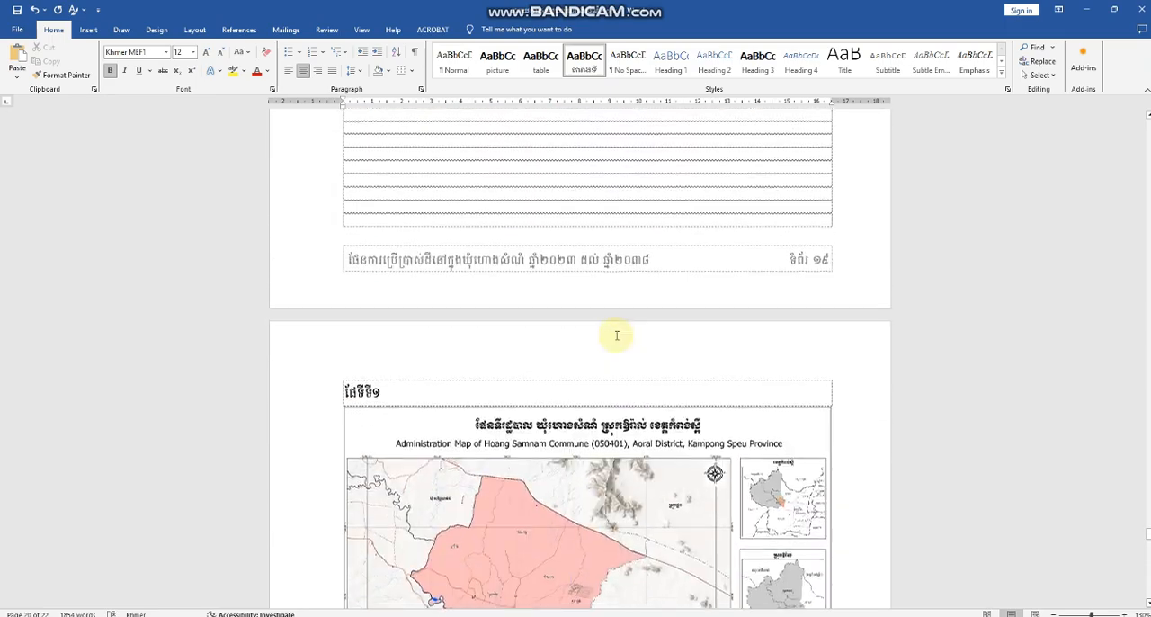
{"action": "scroll", "coordinate": [617, 335], "scroll_direction": "up", "scroll_amount": 10}
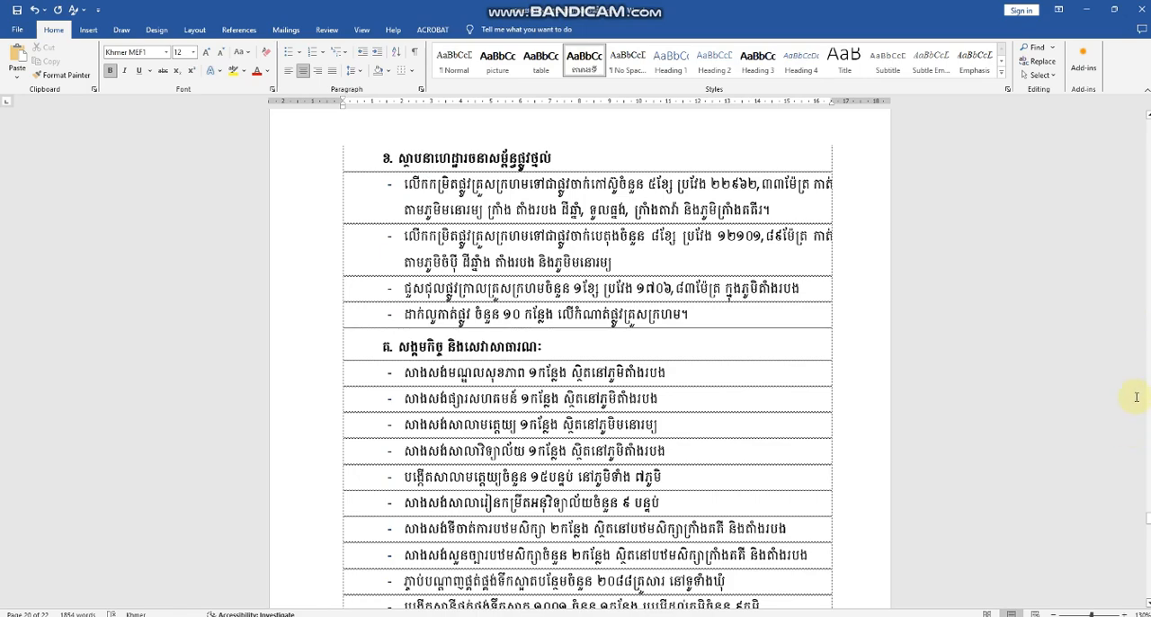
{"action": "left_click_drag", "start_coordinate": [1147, 517], "coordinate": [1147, 123]}
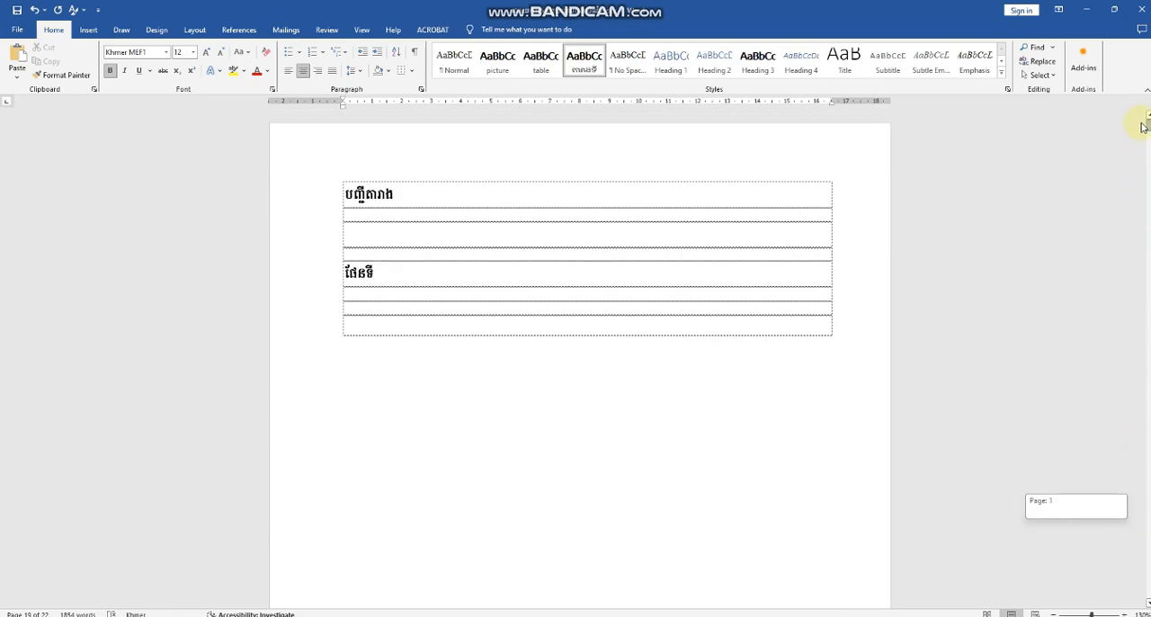
{"action": "left_click", "coordinate": [369, 222]}
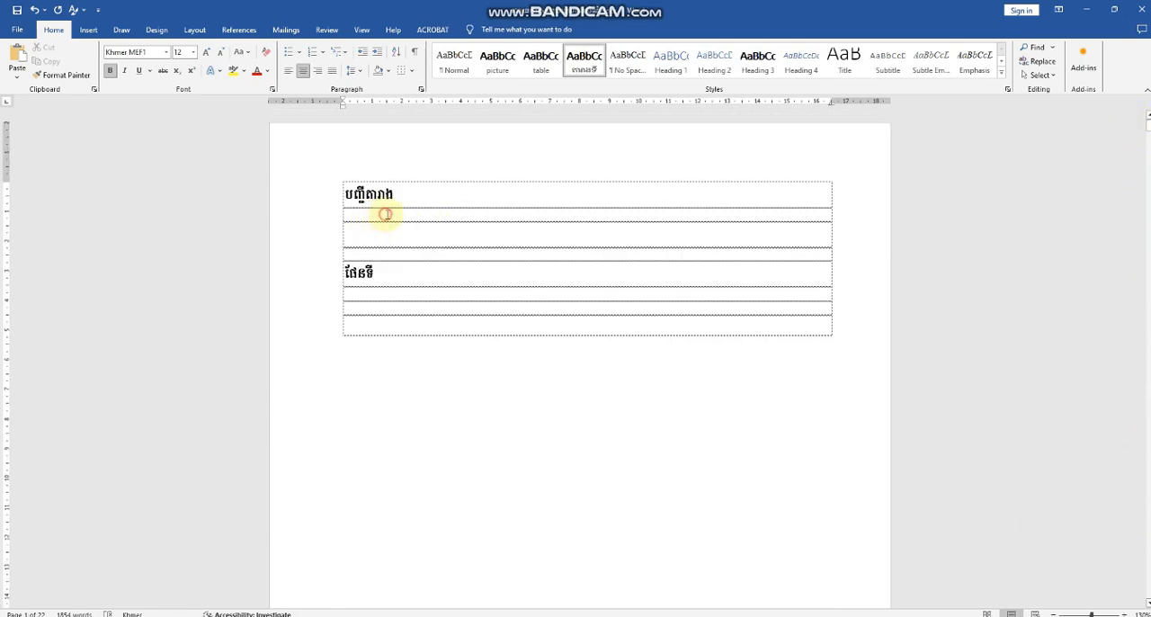
{"action": "left_click", "coordinate": [386, 214]}
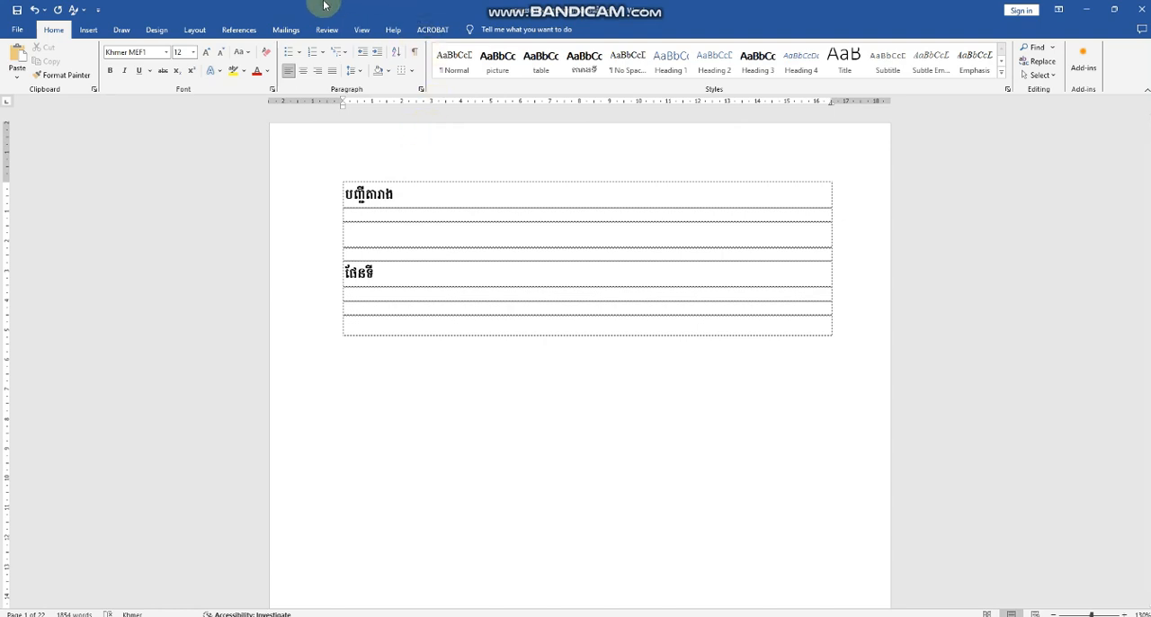
{"action": "left_click", "coordinate": [250, 29]}
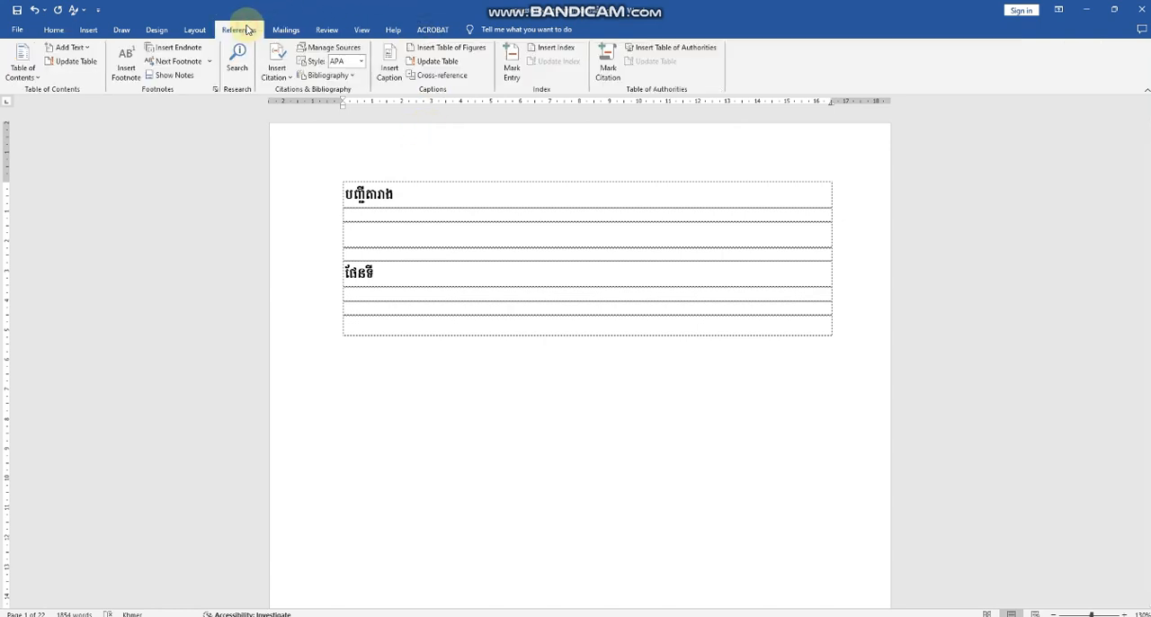
{"action": "left_click", "coordinate": [455, 49]}
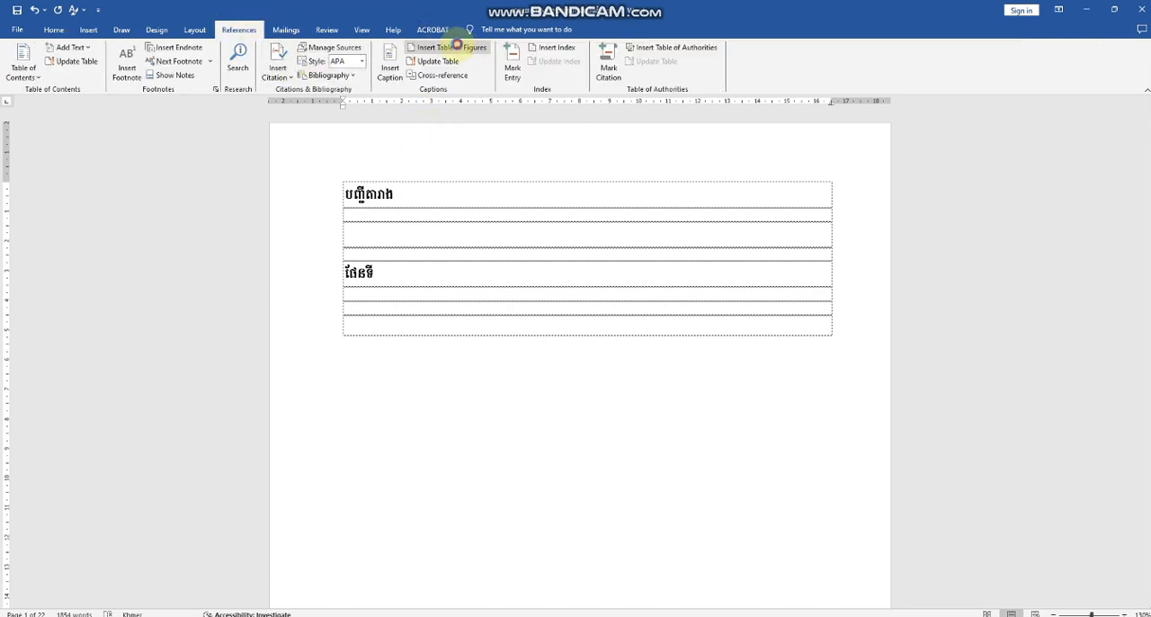
{"action": "left_click", "coordinate": [650, 405]}
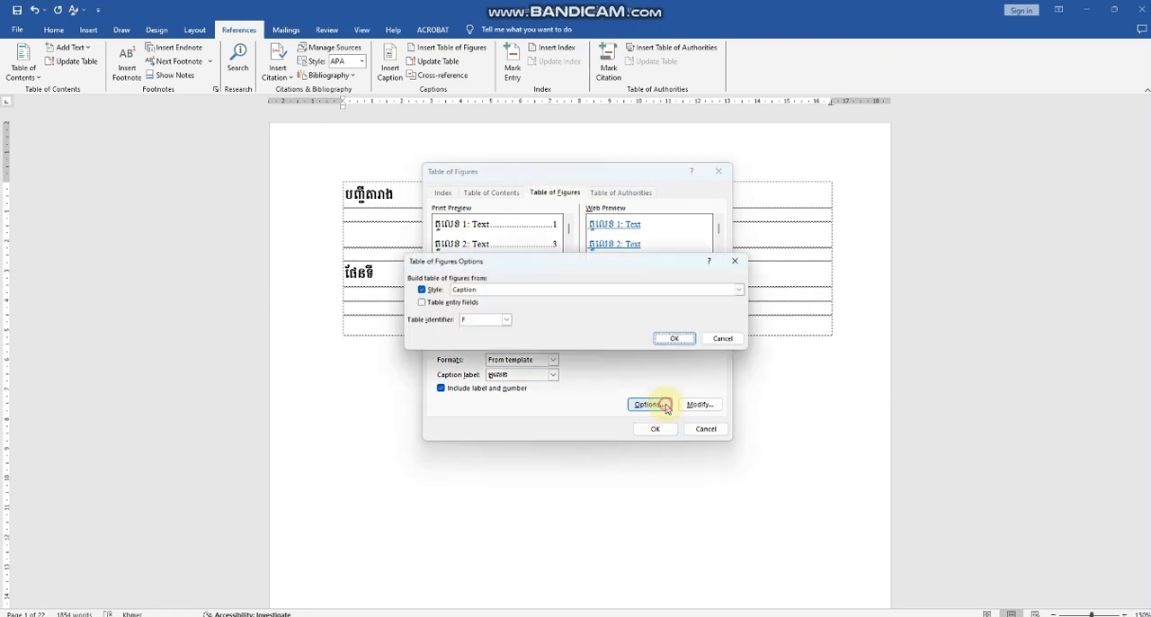
{"action": "left_click", "coordinate": [748, 289]}
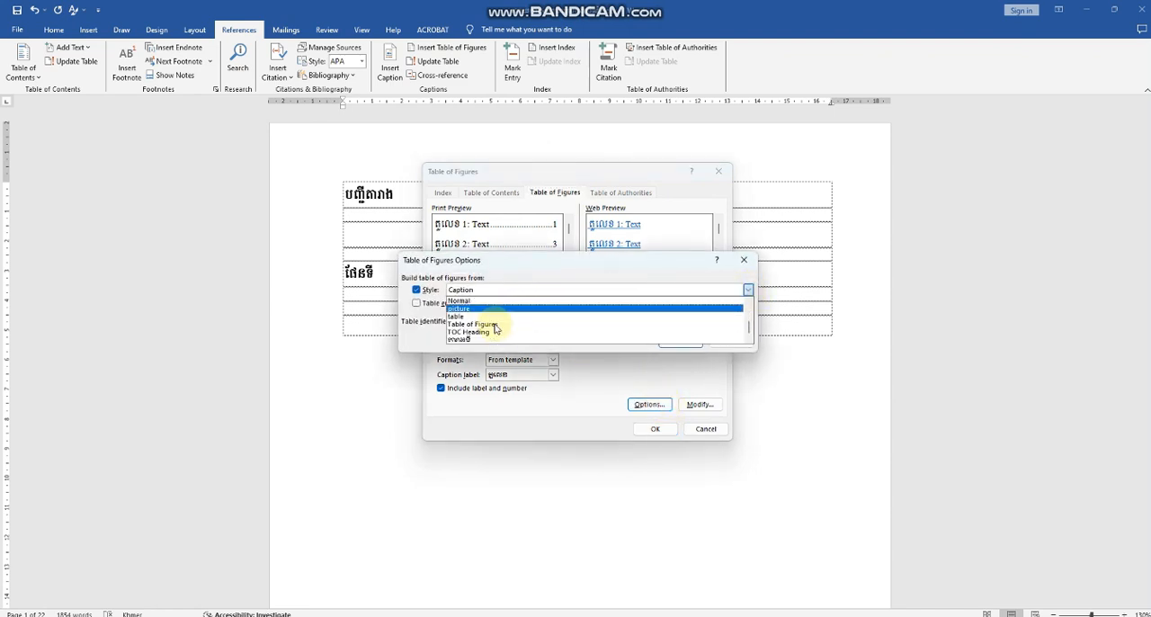
{"action": "left_click", "coordinate": [474, 341]}
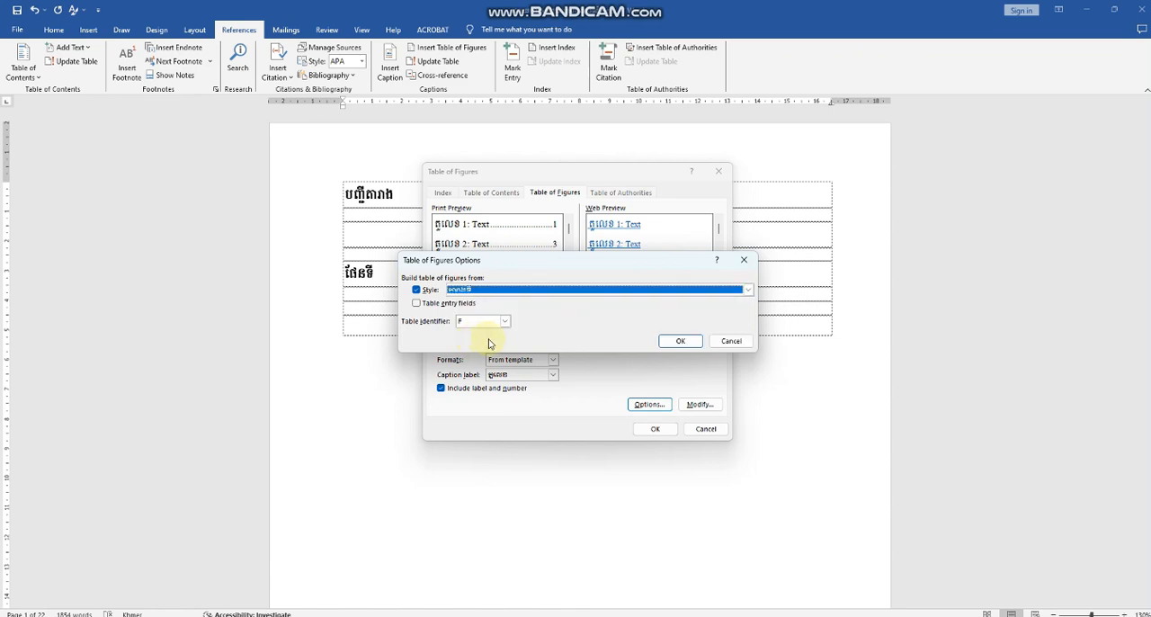
{"action": "left_click", "coordinate": [679, 341]}
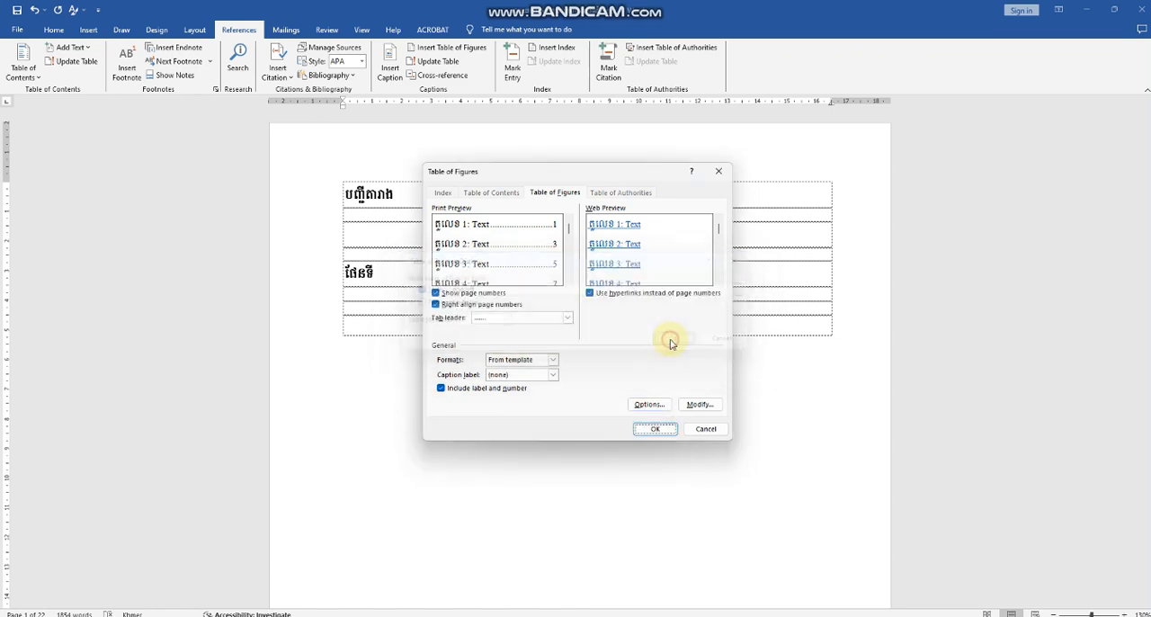
{"action": "left_click", "coordinate": [661, 429]}
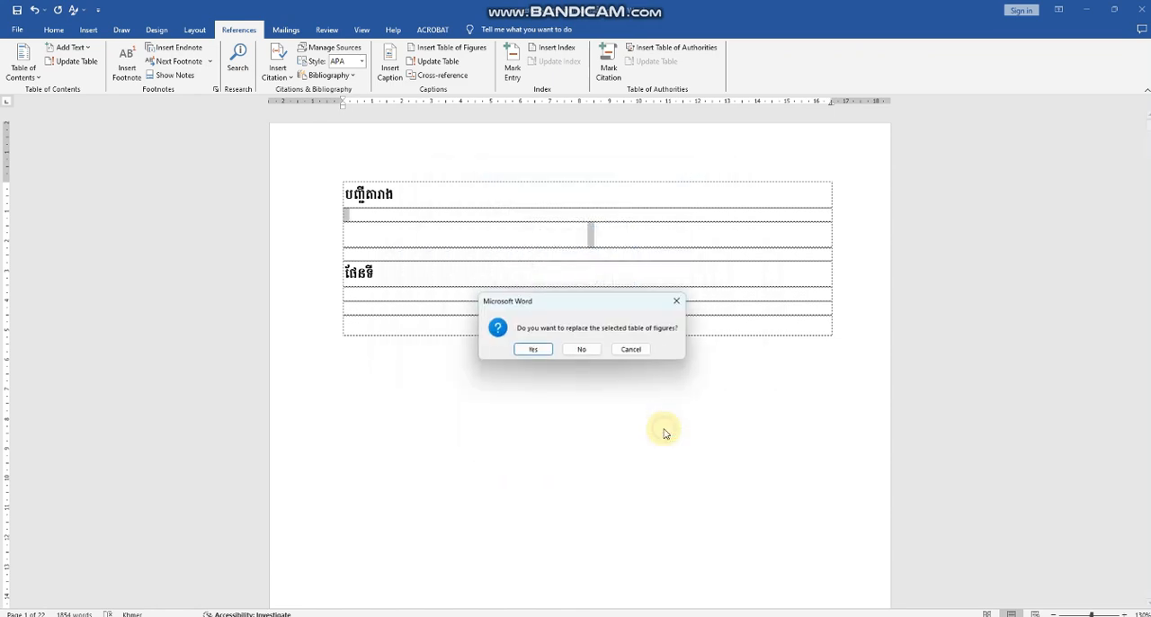
{"action": "left_click", "coordinate": [583, 351]}
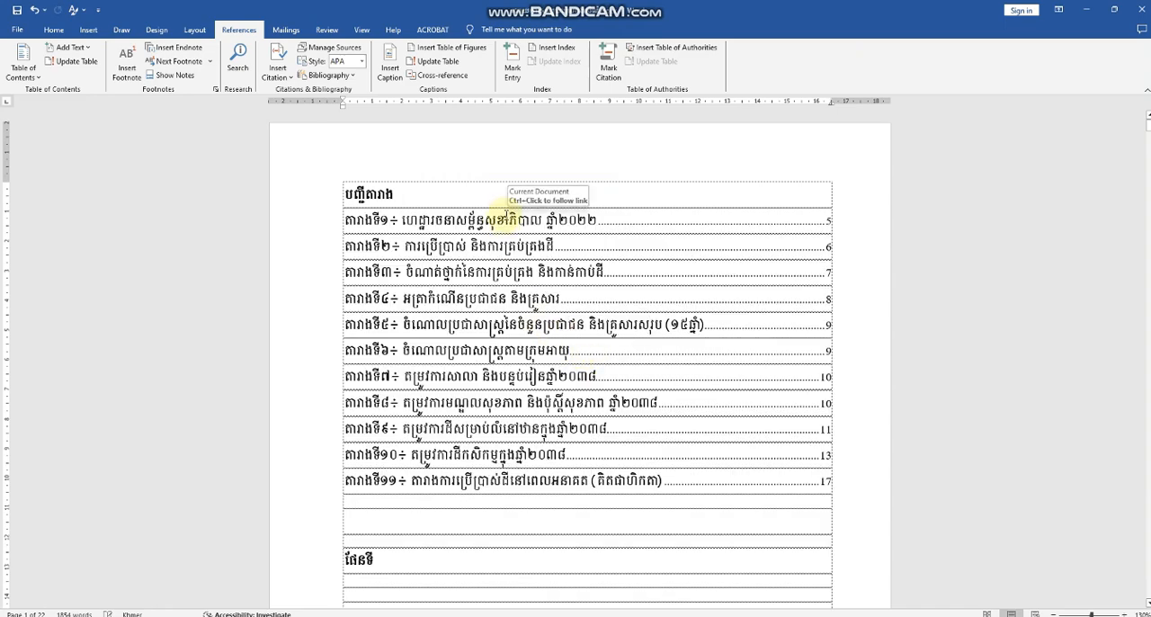
Step: Delete the empty lines directly above the ផែនទី heading on page 1 and left-align the heading
{"action": "scroll", "coordinate": [494, 310], "scroll_direction": "down", "scroll_amount": 2}
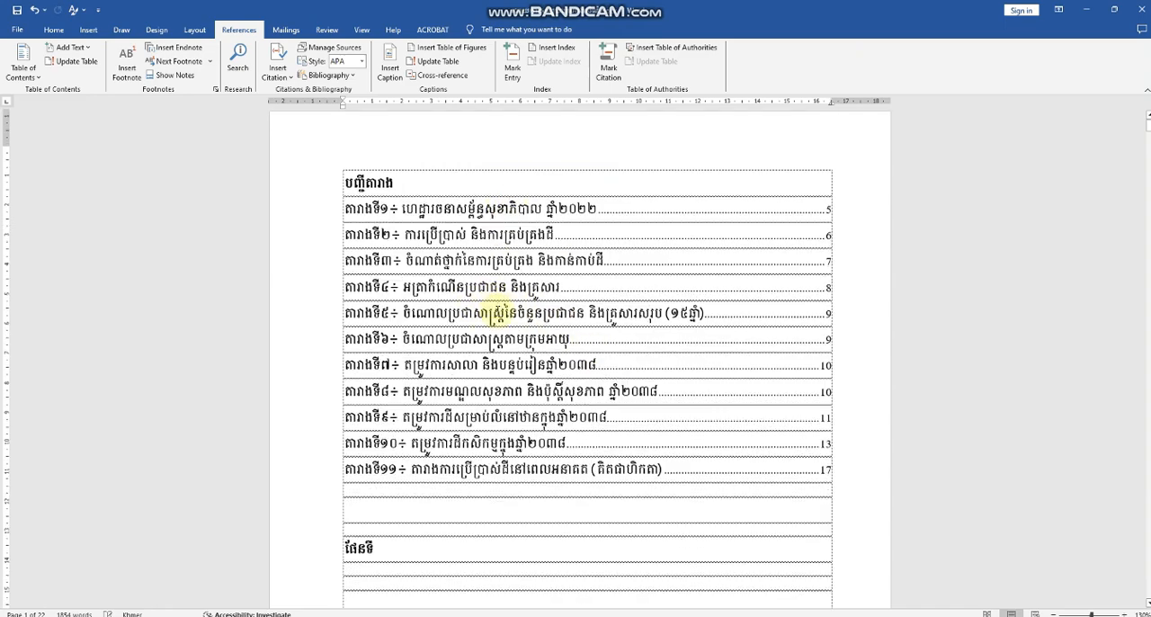
{"action": "scroll", "coordinate": [423, 386], "scroll_direction": "up", "scroll_amount": 2}
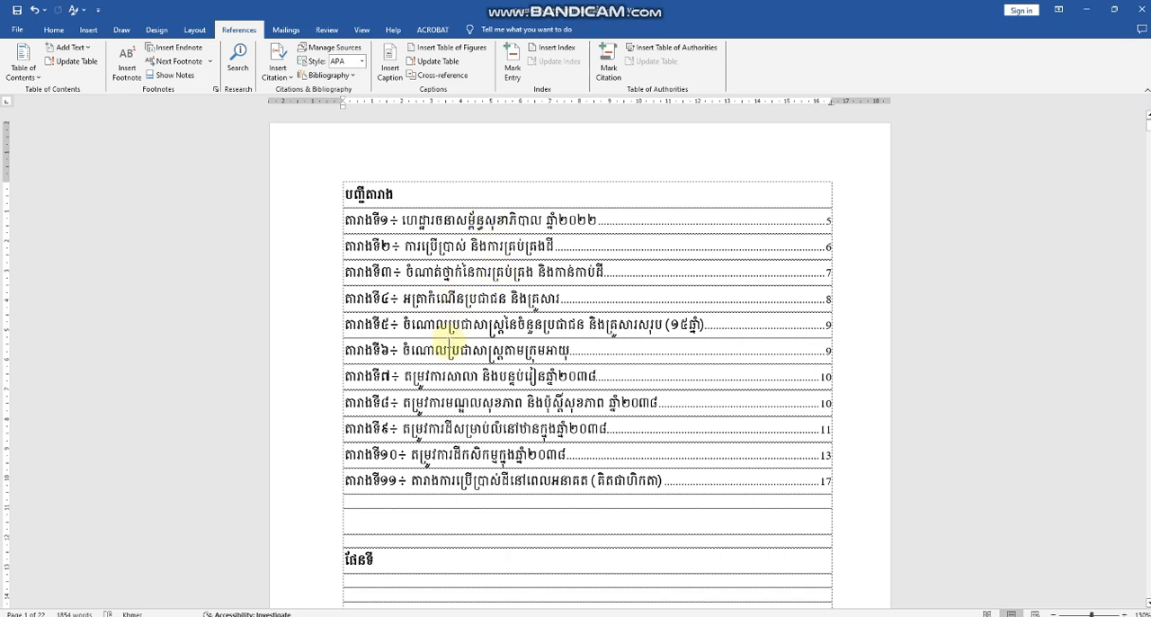
{"action": "scroll", "coordinate": [381, 389], "scroll_direction": "down", "scroll_amount": 3}
{"action": "left_click", "coordinate": [368, 374]}
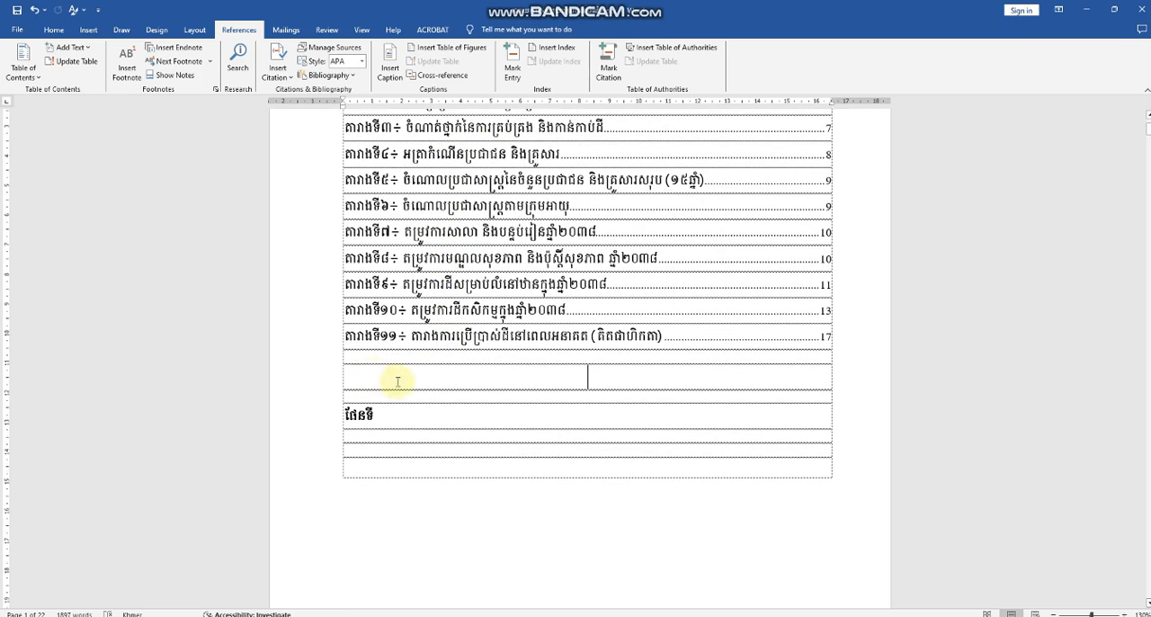
{"action": "key", "text": "Delete"}
{"action": "key", "text": "Delete"}
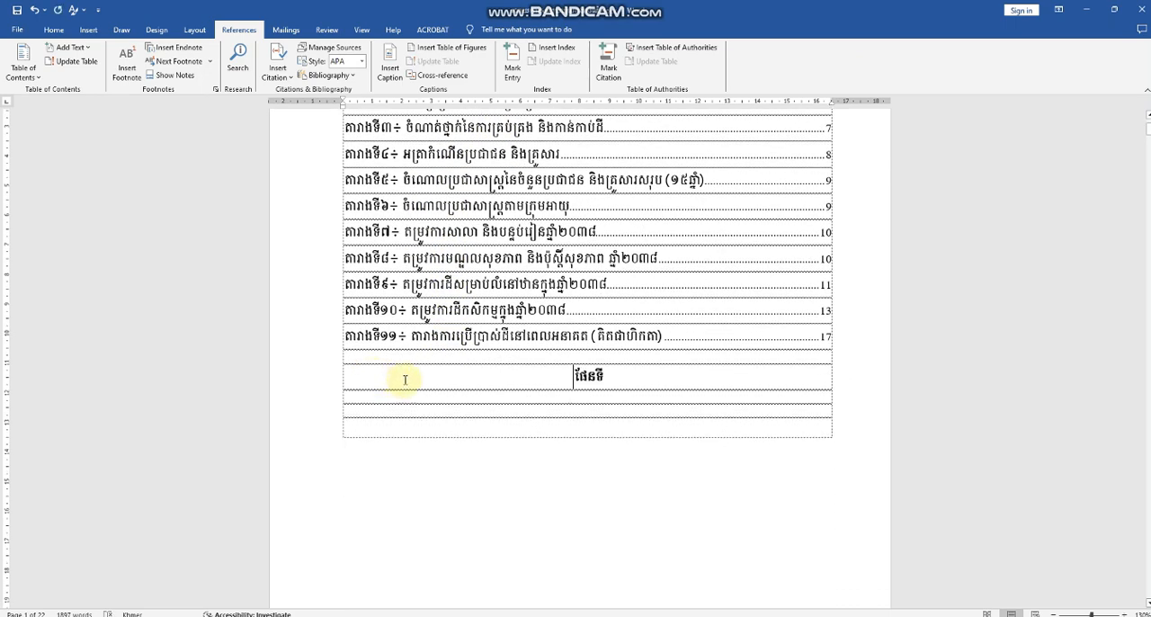
{"action": "left_click", "coordinate": [54, 29]}
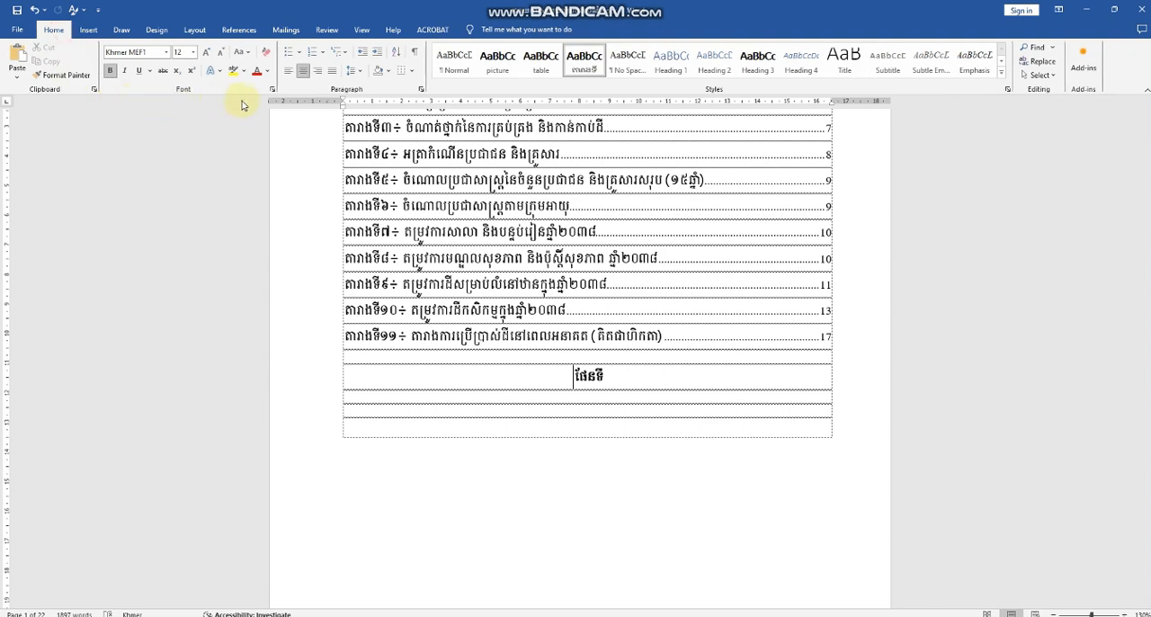
{"action": "left_click", "coordinate": [288, 71]}
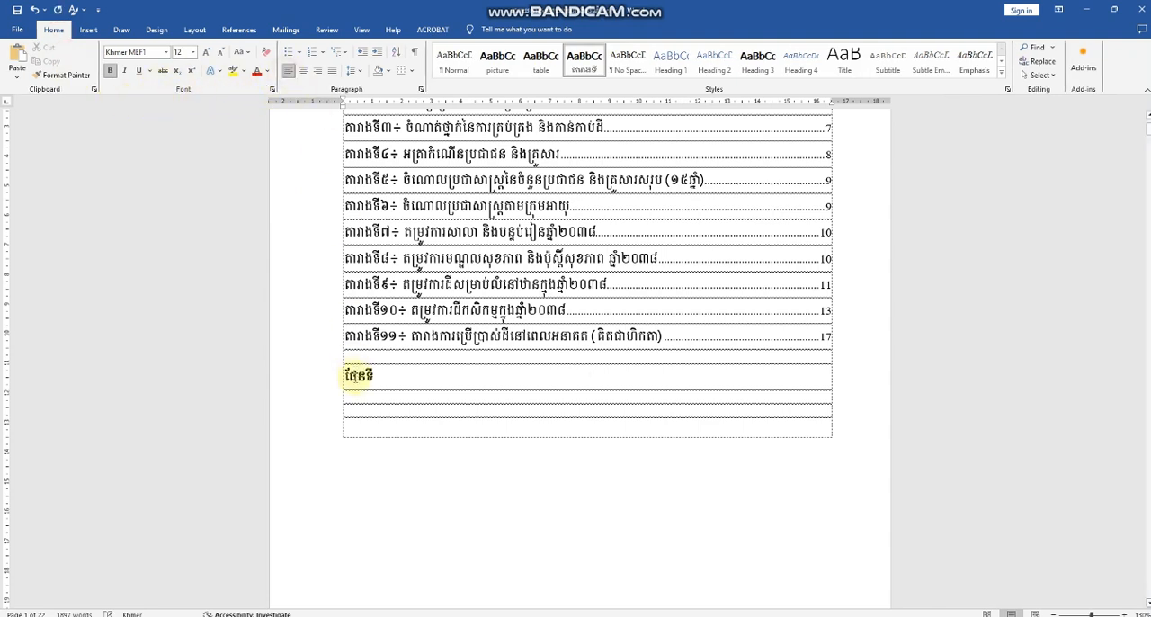
Step: Create a new style named ផែនទីទី from the empty line under the ផែនទី heading and open its full formatting settings
{"action": "left_click", "coordinate": [375, 396]}
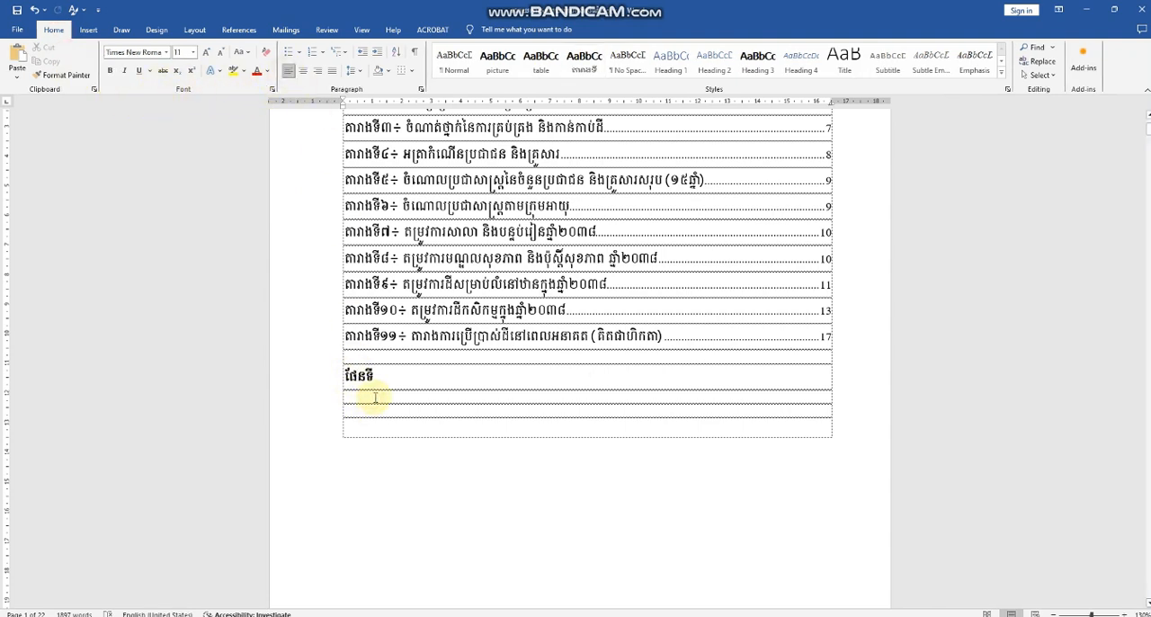
{"action": "left_click_drag", "start_coordinate": [386, 380], "coordinate": [343, 379]}
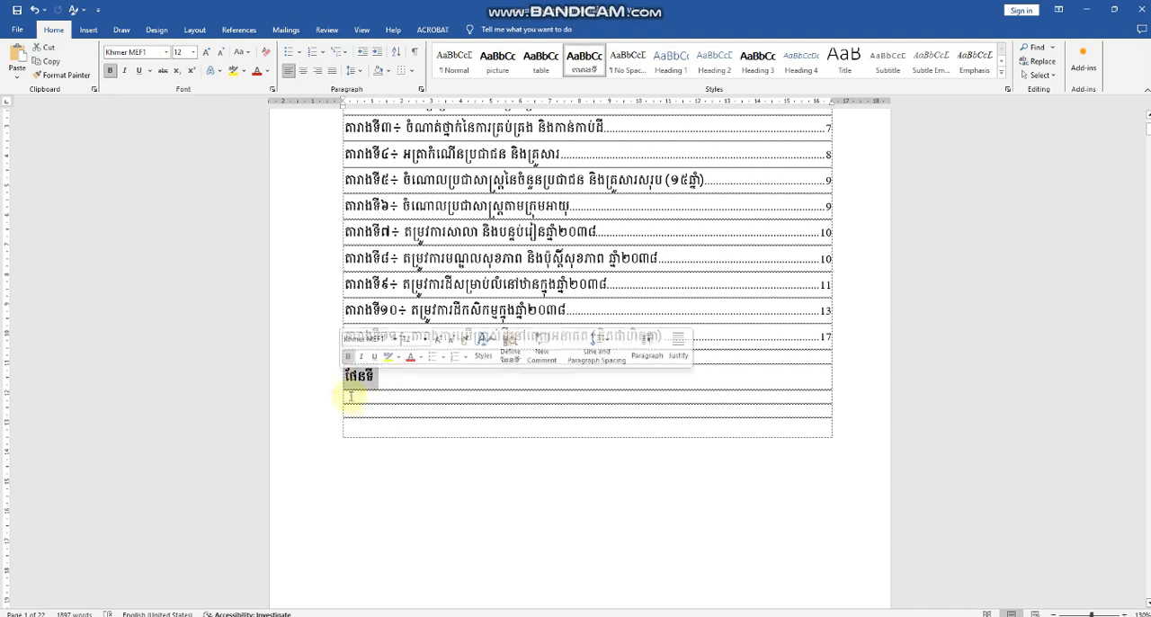
{"action": "left_click", "coordinate": [366, 402]}
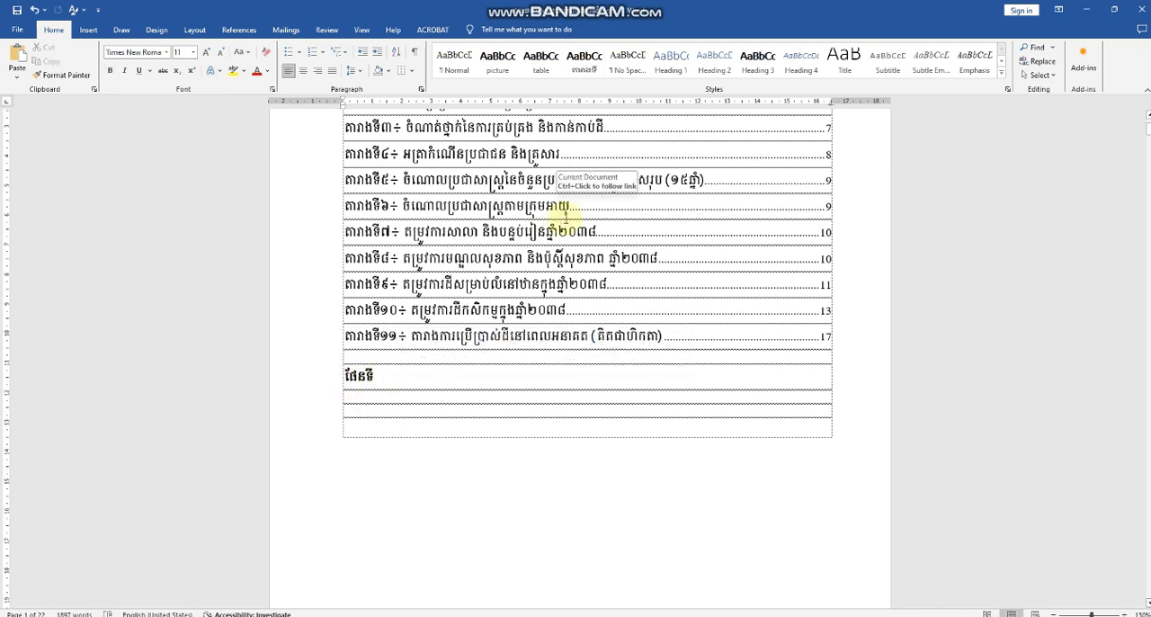
{"action": "left_click", "coordinate": [1002, 74]}
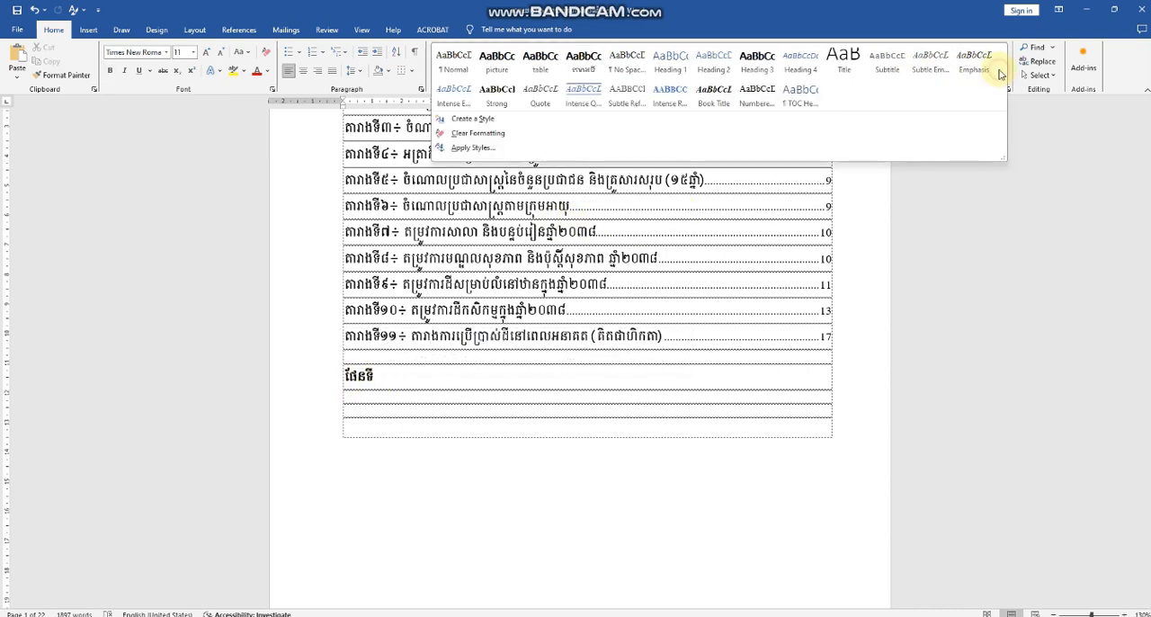
{"action": "left_click", "coordinate": [486, 118]}
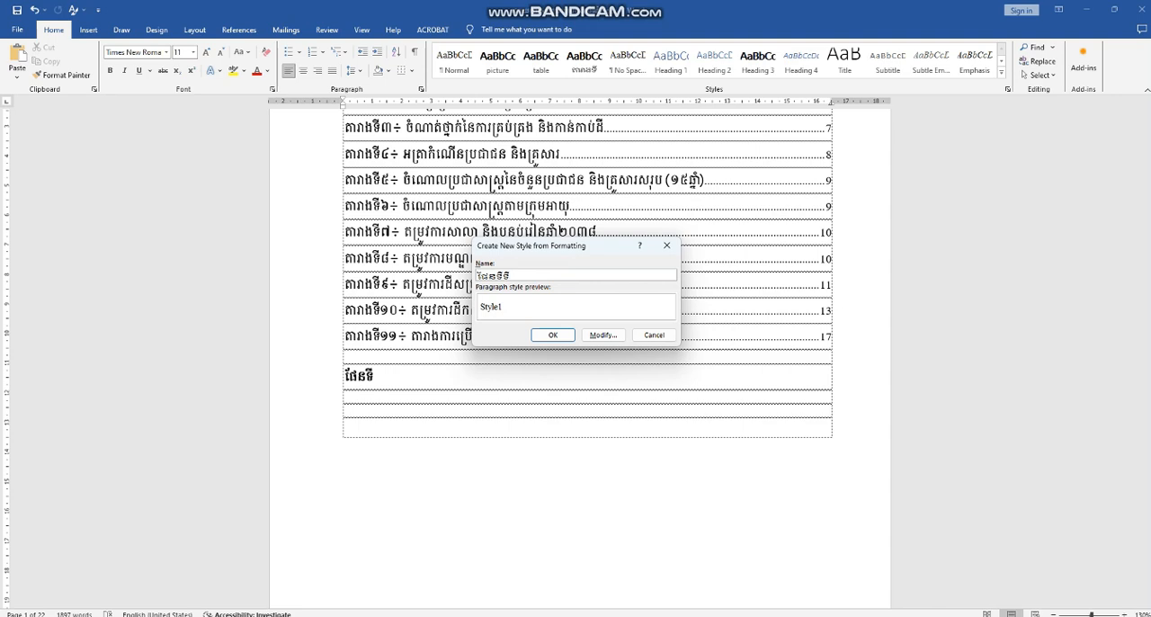
{"action": "left_click", "coordinate": [594, 334]}
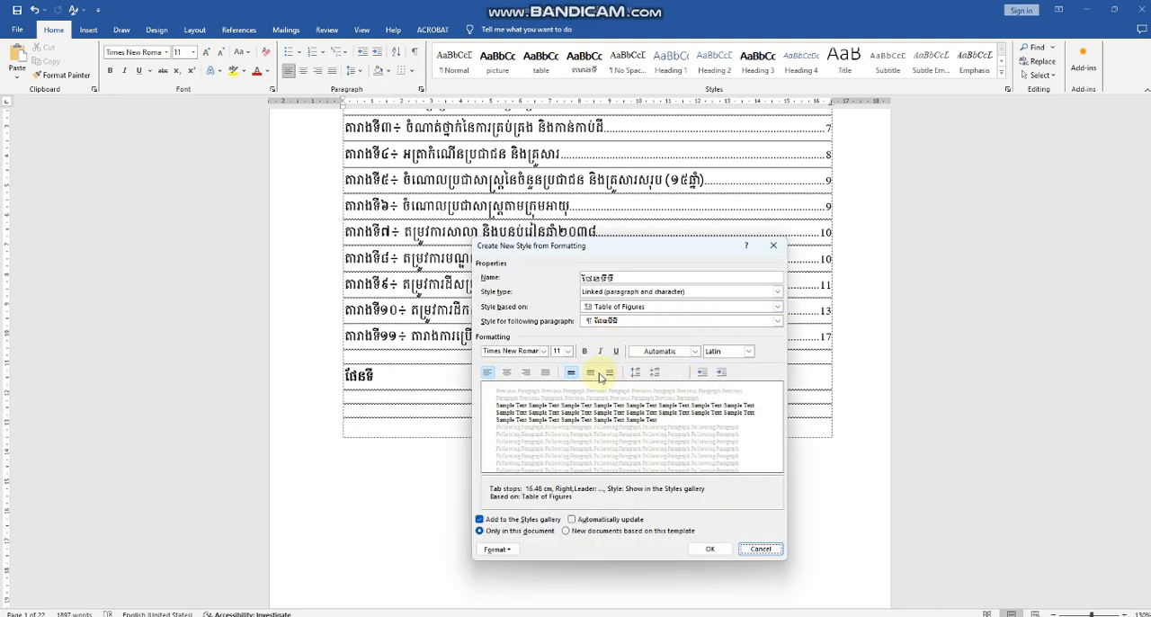
Step: Format the ផែនទីទី style as Khmer MEF1, 12 pt, bold and centred, choose the Complex script, and save the style
{"action": "left_click", "coordinate": [544, 352]}
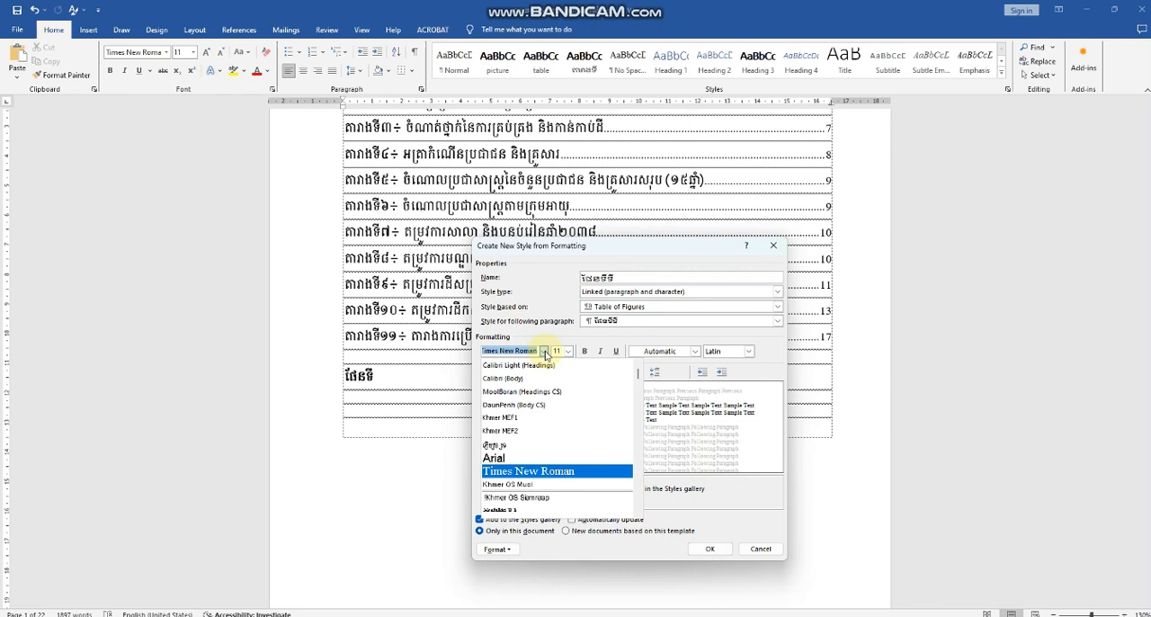
{"action": "left_click", "coordinate": [526, 418]}
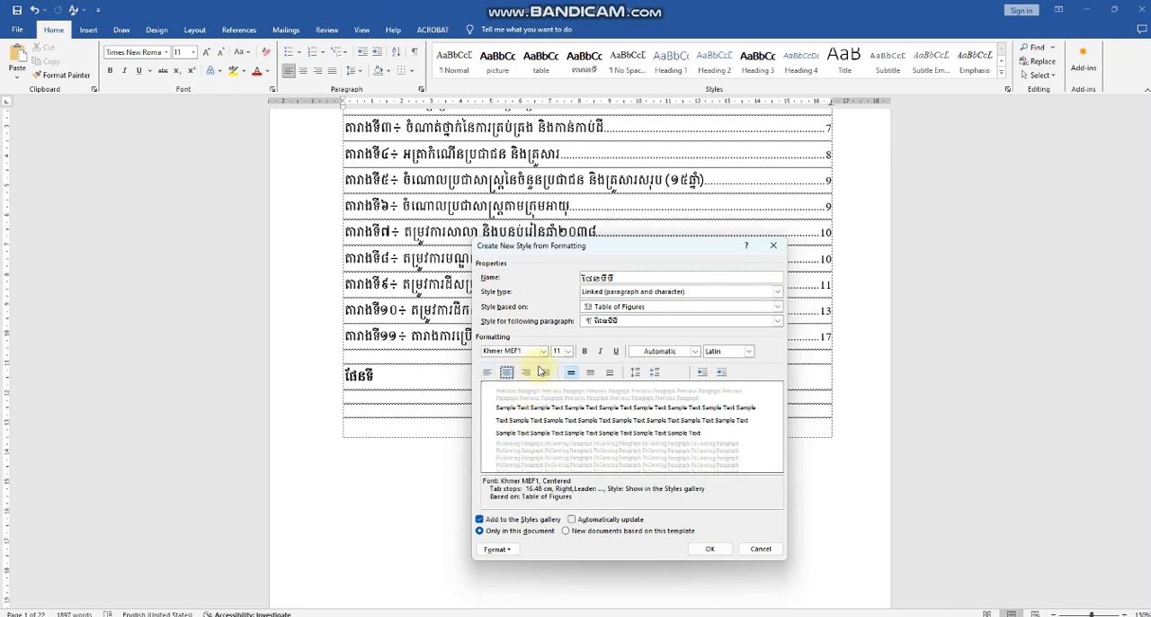
{"action": "left_click", "coordinate": [568, 351]}
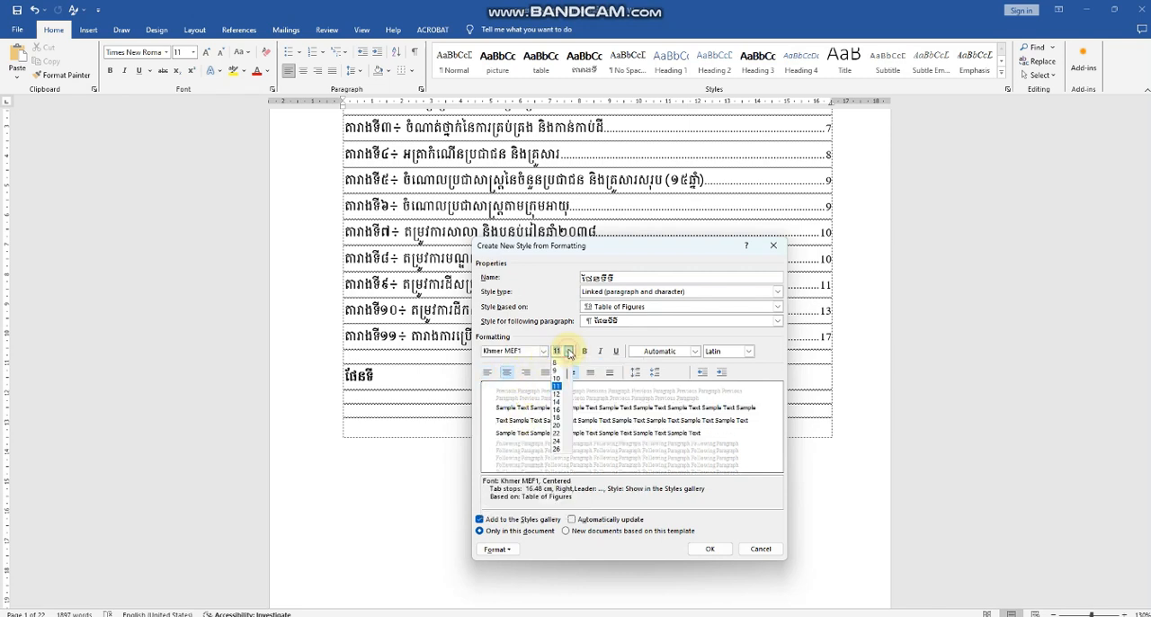
{"action": "left_click", "coordinate": [556, 394]}
{"action": "left_click", "coordinate": [584, 350]}
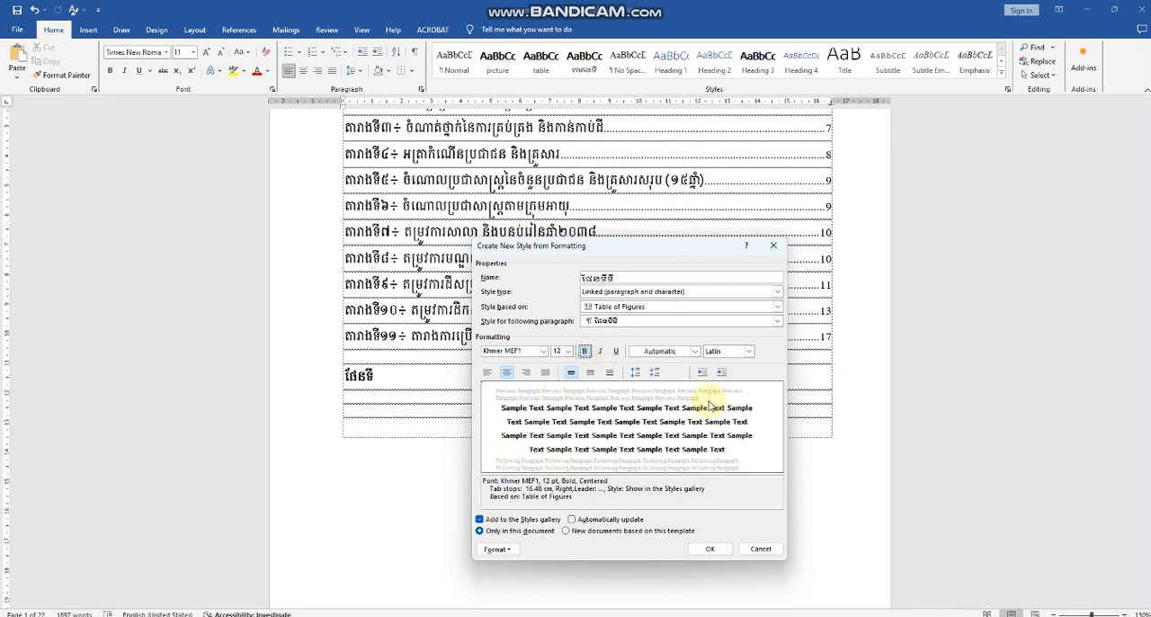
{"action": "left_click", "coordinate": [749, 351]}
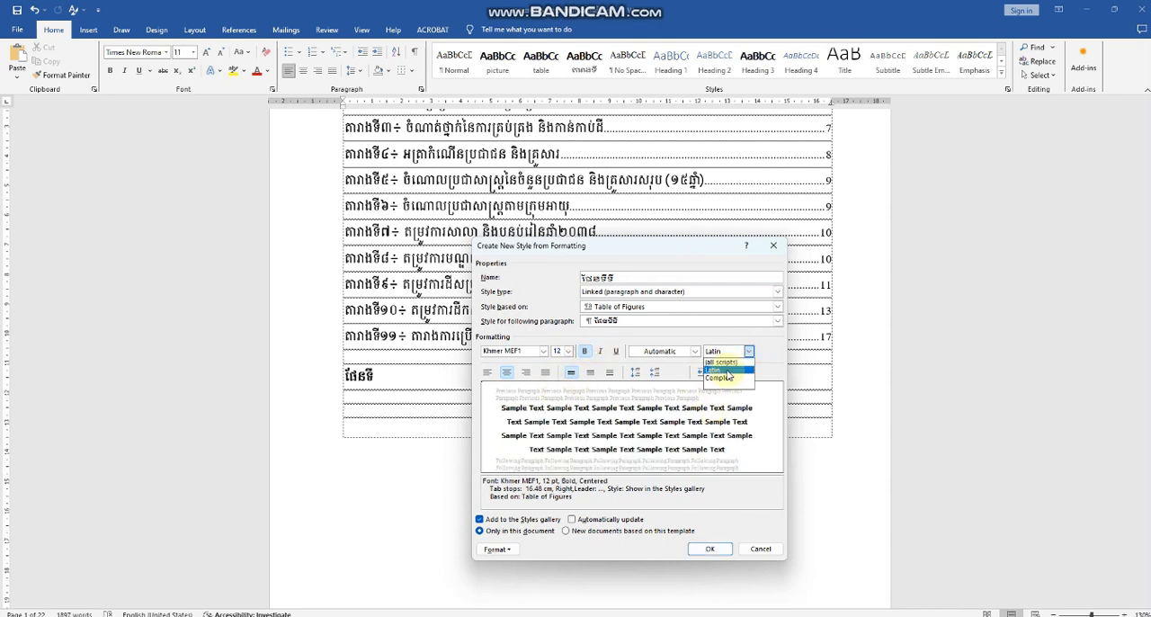
{"action": "left_click", "coordinate": [727, 375]}
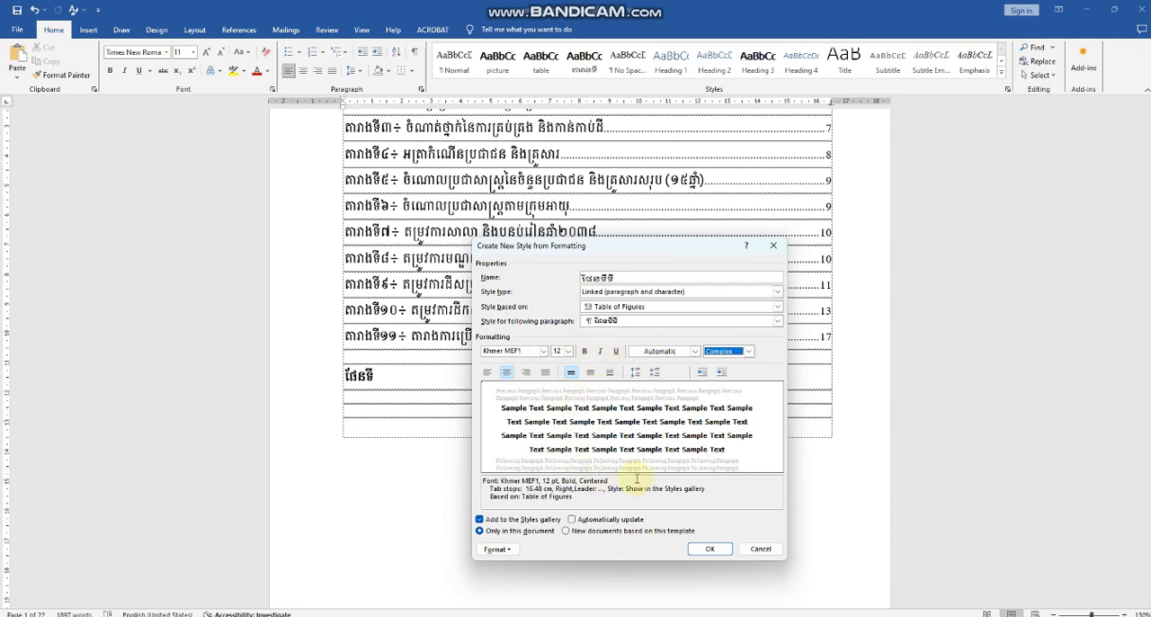
{"action": "left_click", "coordinate": [707, 551]}
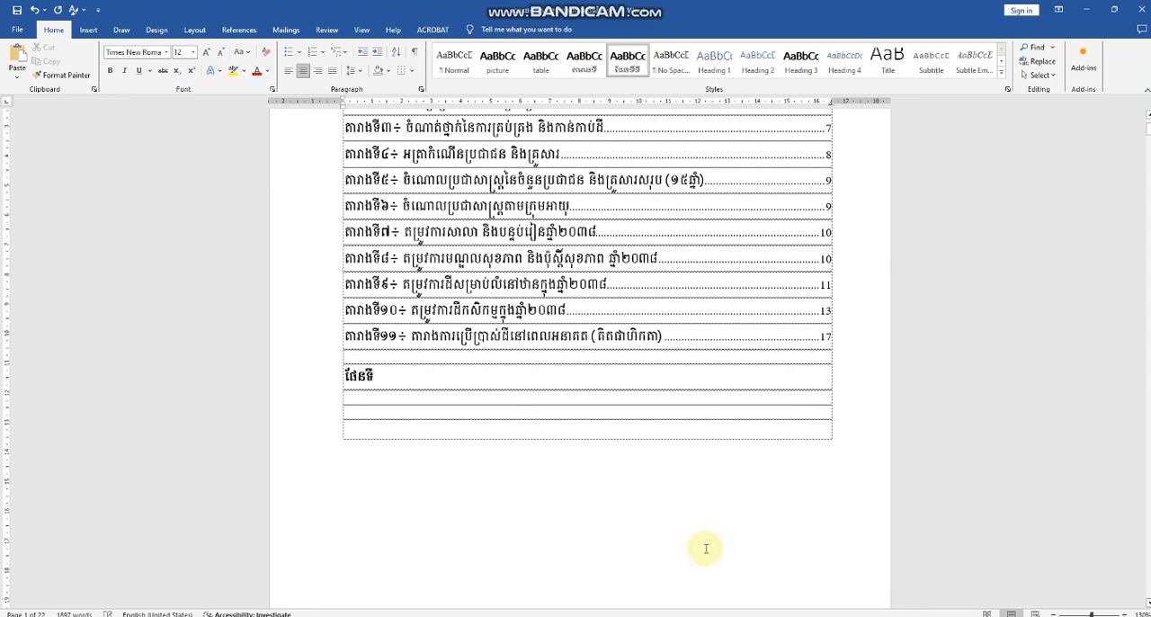
{"action": "scroll", "coordinate": [592, 356], "scroll_direction": "down", "scroll_amount": 15}
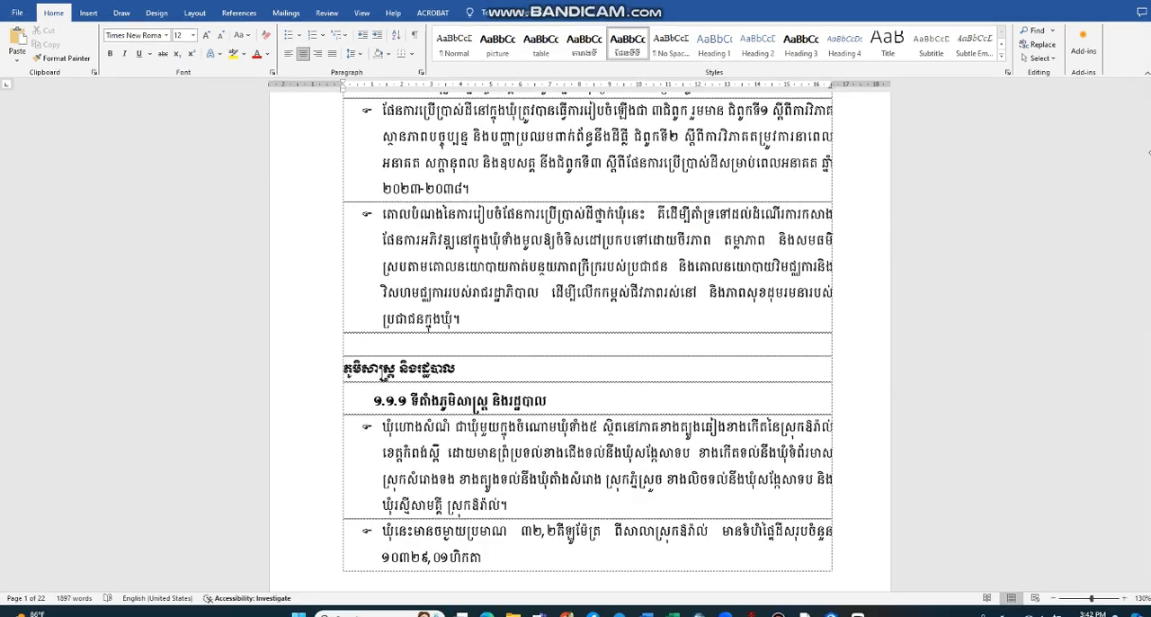
Step: Apply the ផែនទីទី style to the first map caption, above the Hoang Samnam Commune map on page 20
{"action": "scroll", "coordinate": [1051, 200], "scroll_direction": "down", "scroll_amount": 5}
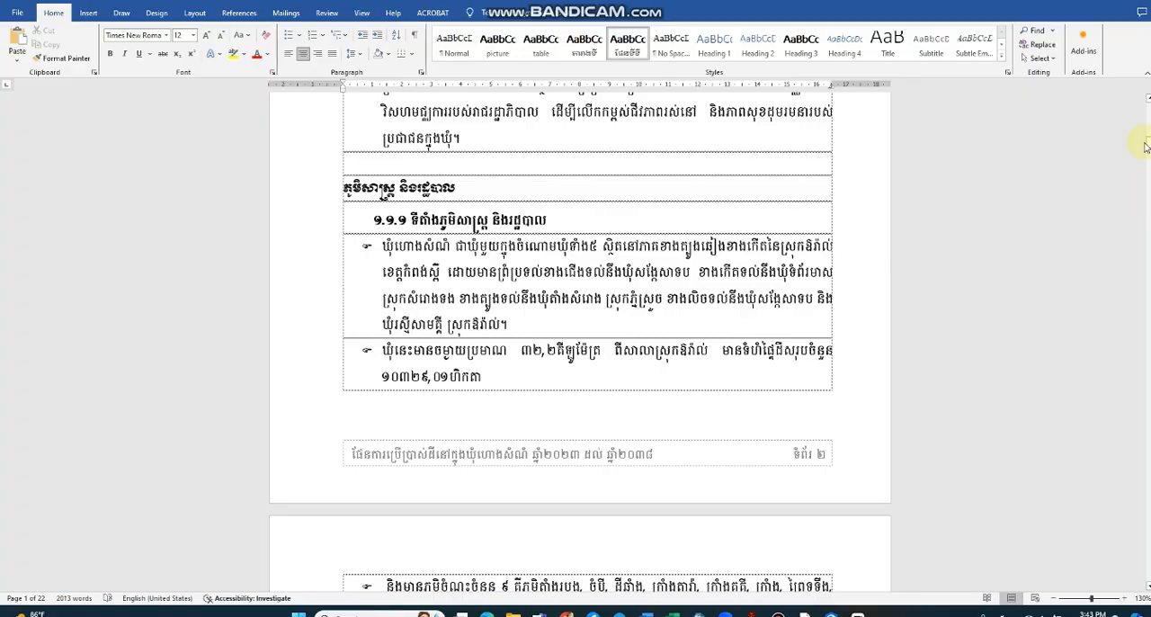
{"action": "left_click_drag", "start_coordinate": [1148, 144], "coordinate": [1148, 520]}
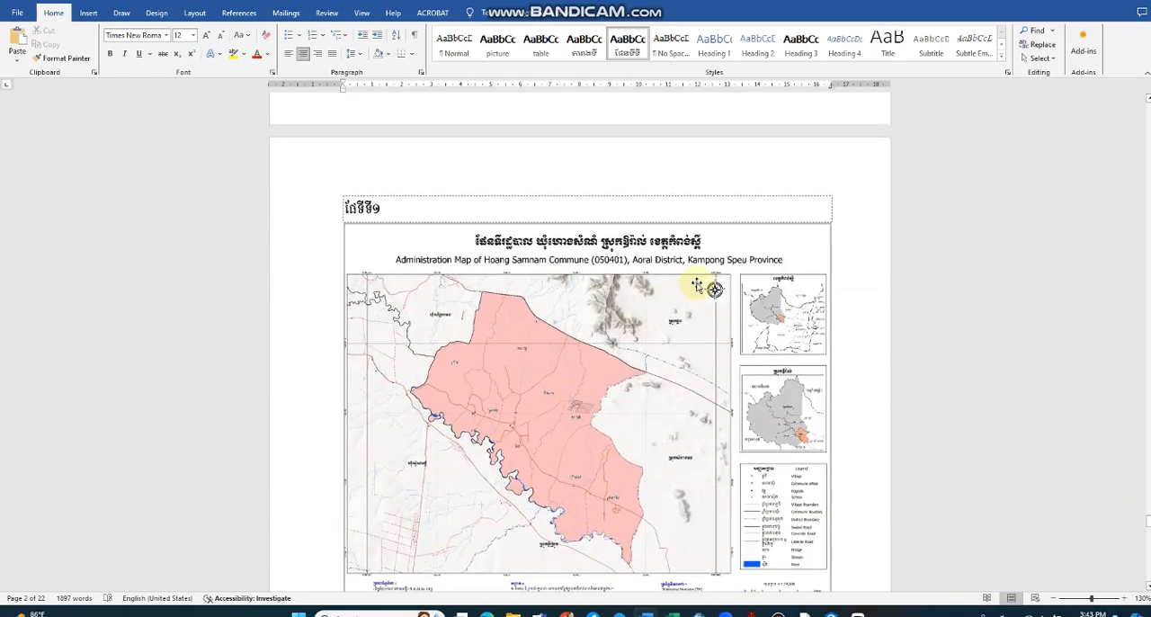
{"action": "left_click", "coordinate": [420, 209]}
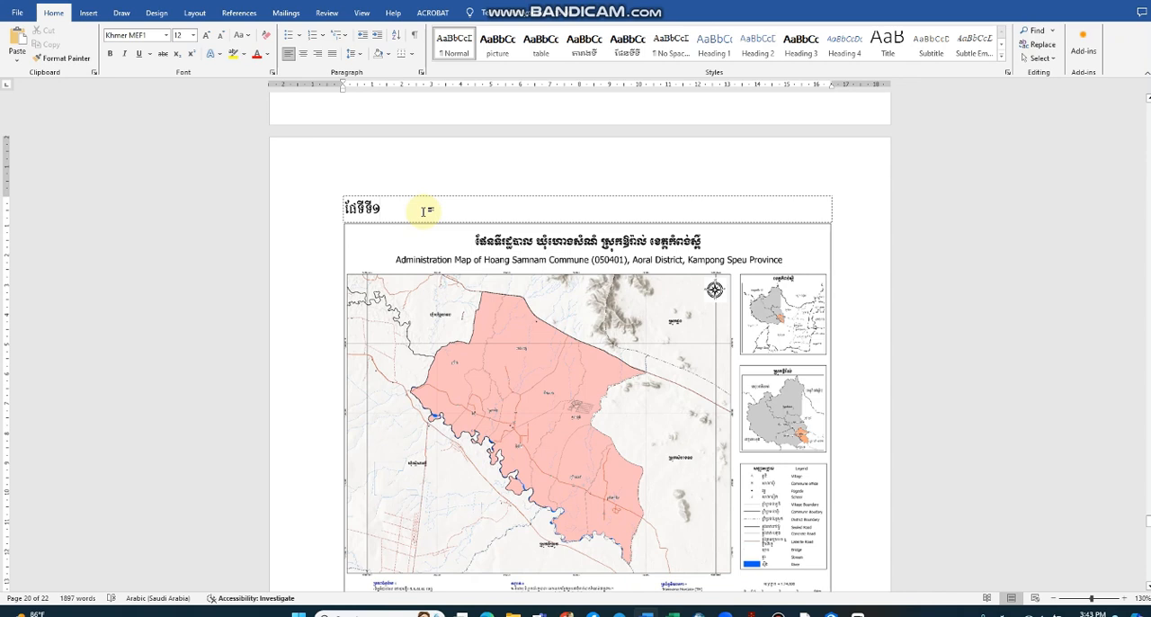
{"action": "left_click_drag", "start_coordinate": [423, 210], "coordinate": [324, 205]}
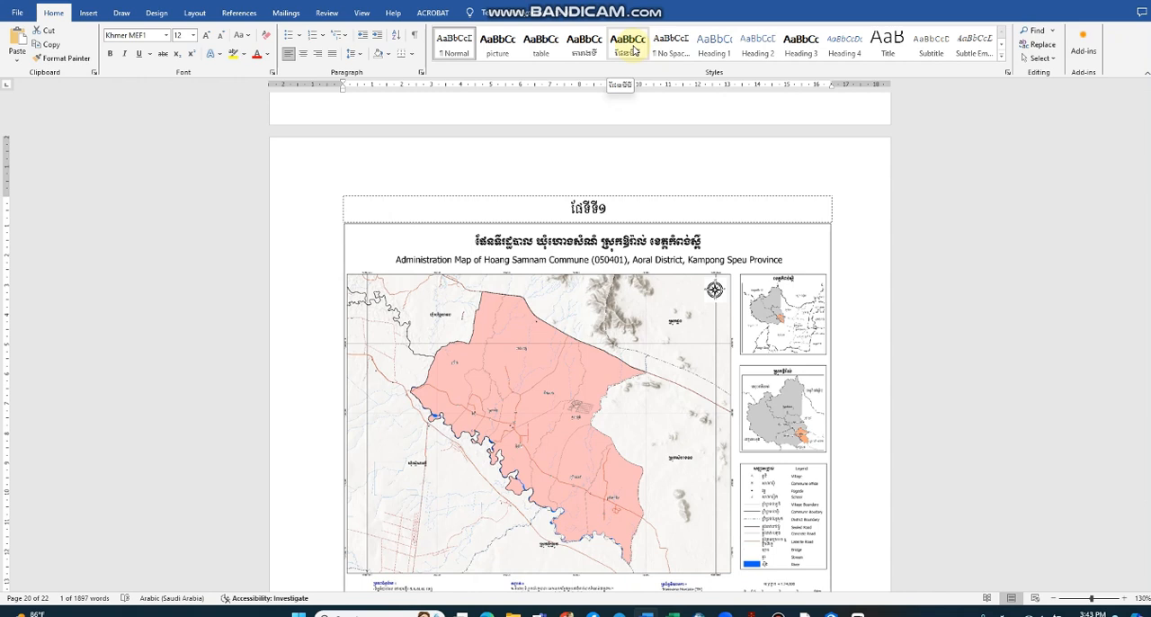
{"action": "left_click", "coordinate": [633, 51]}
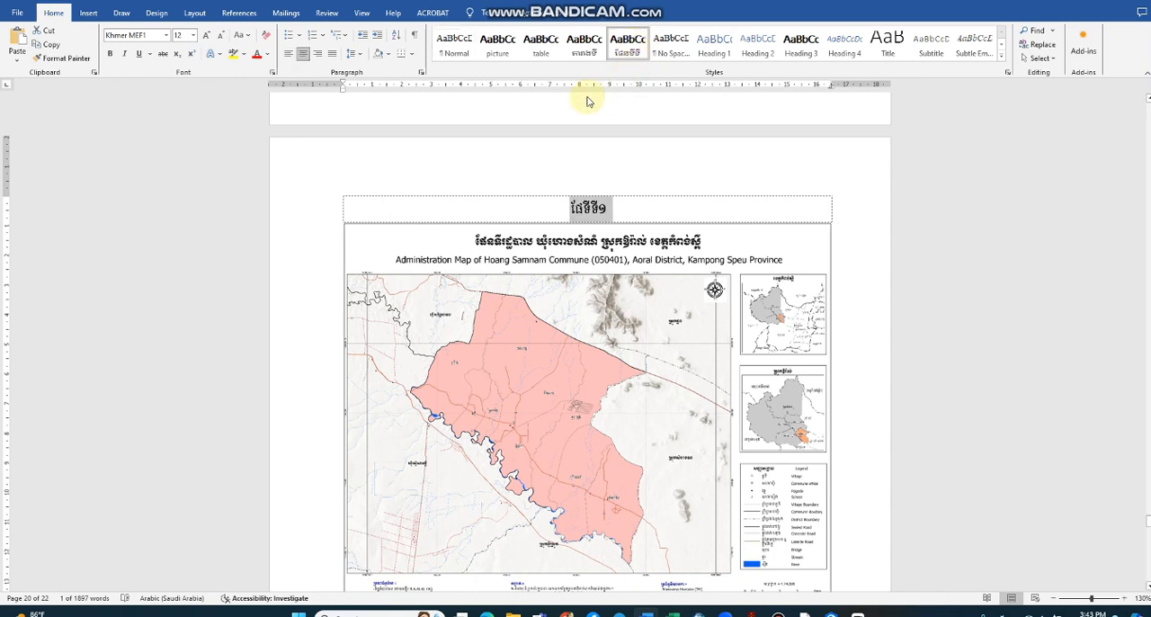
Step: Modify the ផែនទីទី style so that its Complex script text is bold as well
{"action": "right_click", "coordinate": [634, 46]}
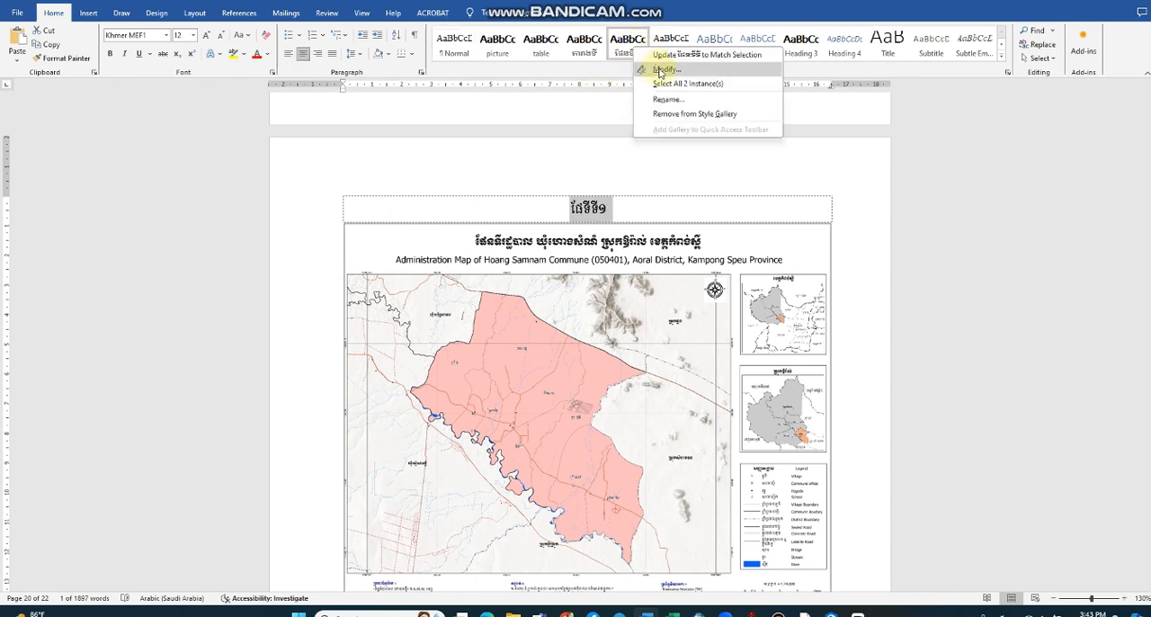
{"action": "left_click", "coordinate": [661, 69]}
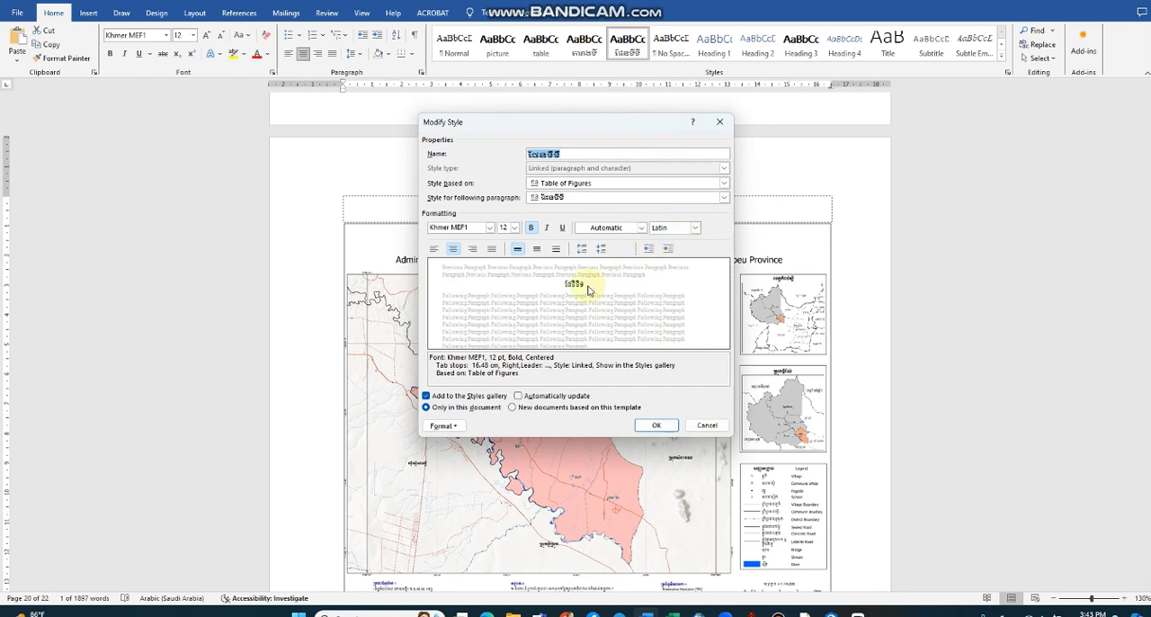
{"action": "left_click", "coordinate": [695, 231]}
{"action": "left_click", "coordinate": [675, 254]}
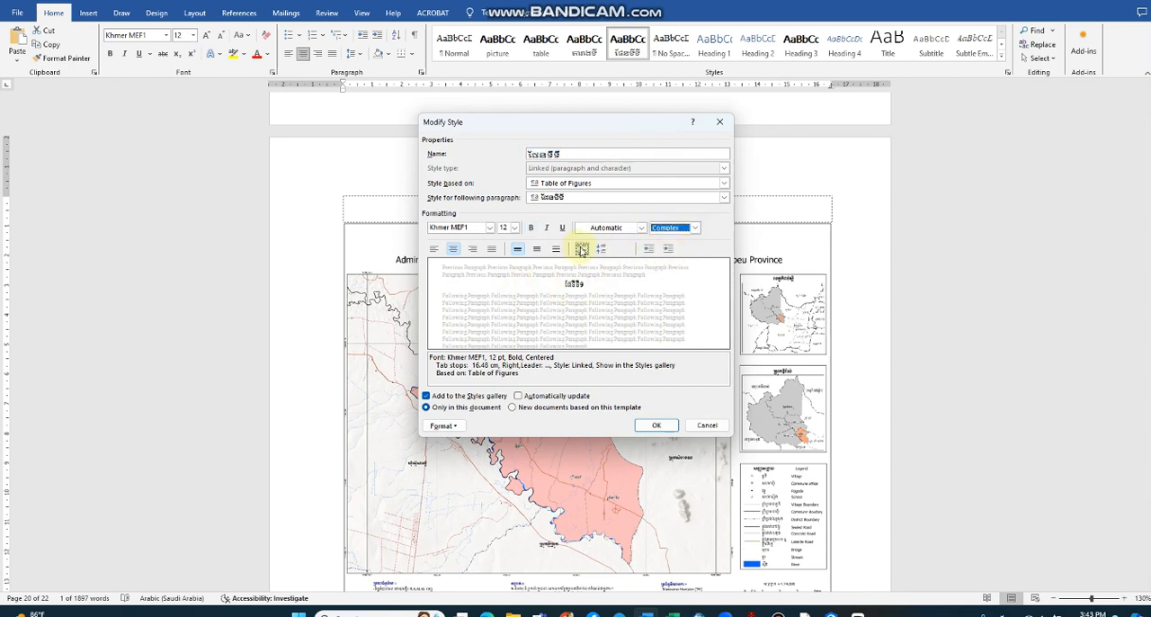
{"action": "left_click", "coordinate": [532, 228]}
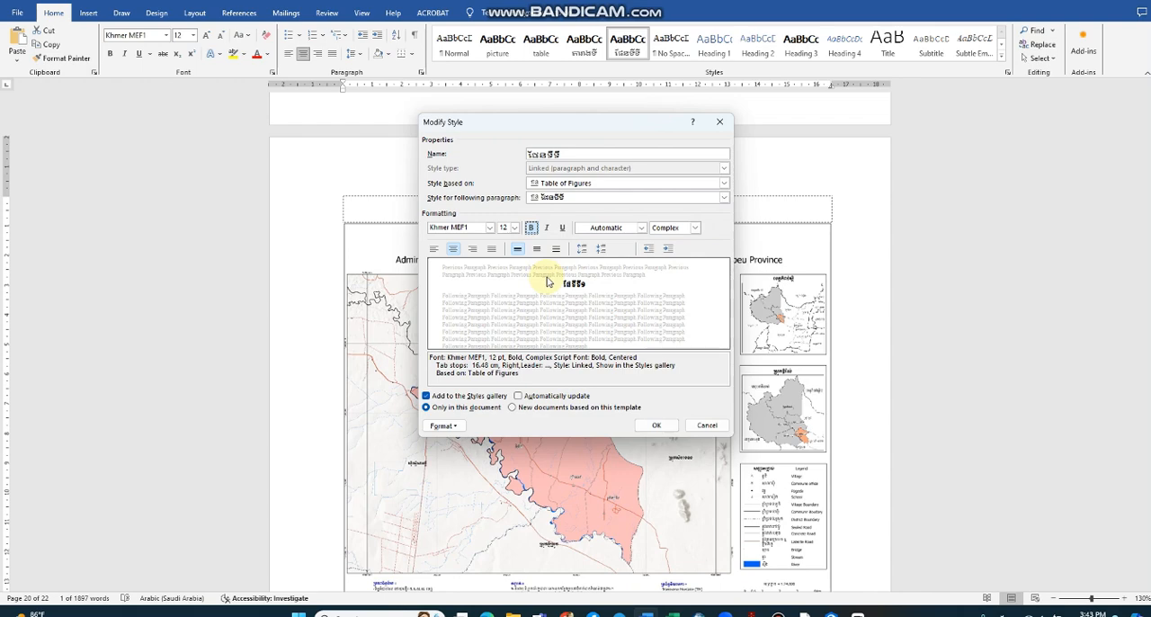
{"action": "left_click", "coordinate": [656, 424]}
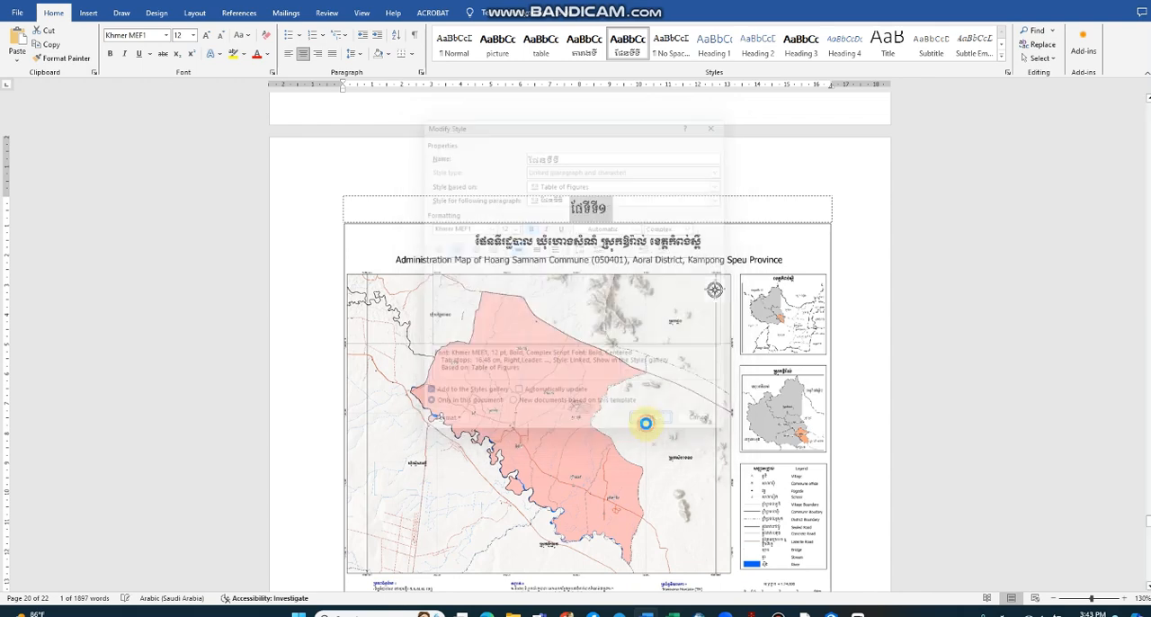
Step: Apply the ផែនទីទី style to the ផែនទី២ caption at the end of page 20
{"action": "scroll", "coordinate": [612, 306], "scroll_direction": "down", "scroll_amount": 12}
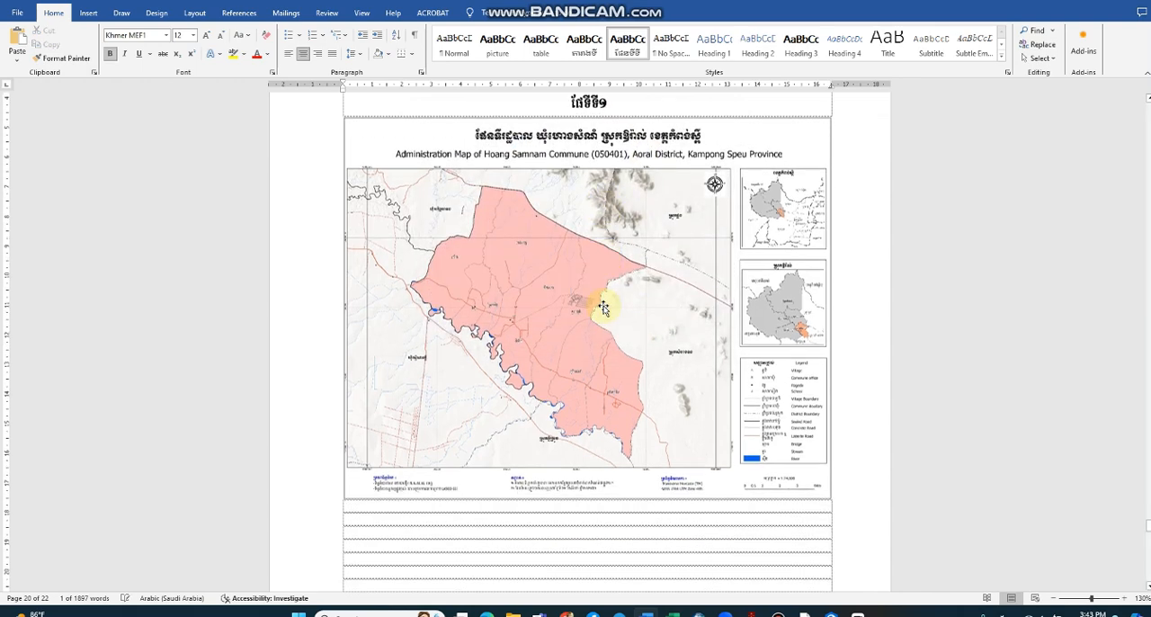
{"action": "scroll", "coordinate": [458, 230], "scroll_direction": "up", "scroll_amount": 2}
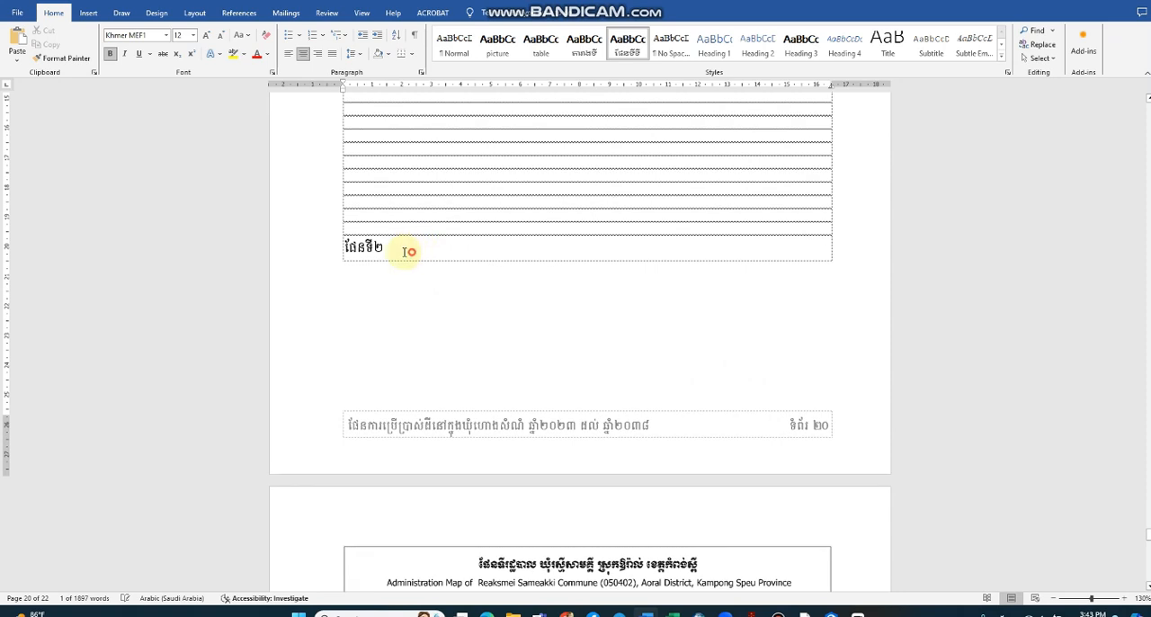
{"action": "left_click_drag", "start_coordinate": [404, 250], "coordinate": [303, 249]}
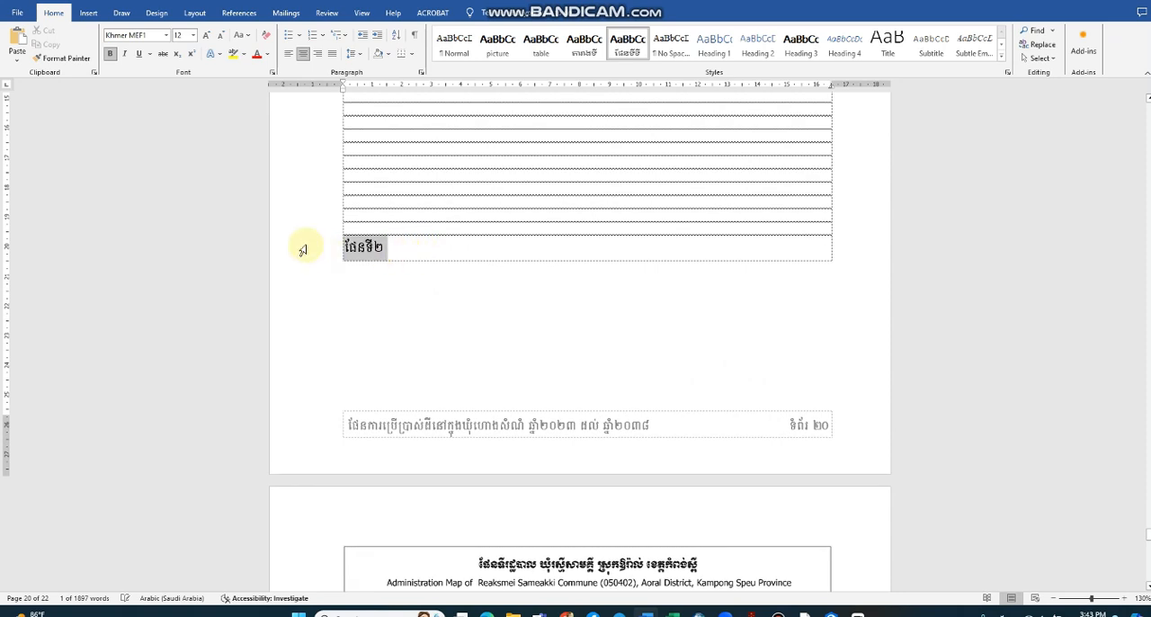
{"action": "left_click", "coordinate": [627, 45]}
Step: Add empty lines above the ផែនទី២ caption to push it onto page 21, directly above its map
{"action": "left_click", "coordinate": [634, 226]}
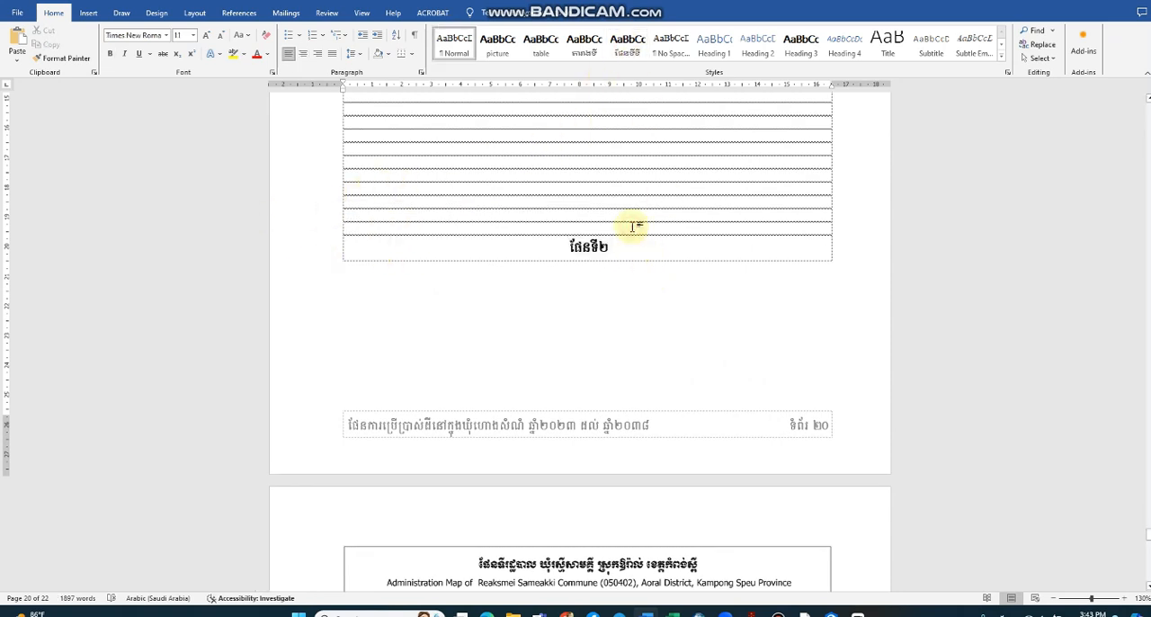
{"action": "key", "text": "Return"}
{"action": "key", "text": "Return"}
{"action": "key", "text": "Return"}
{"action": "key", "text": "Return"}
{"action": "key", "text": "Return"}
{"action": "key", "text": "Return"}
{"action": "key", "text": "Return"}
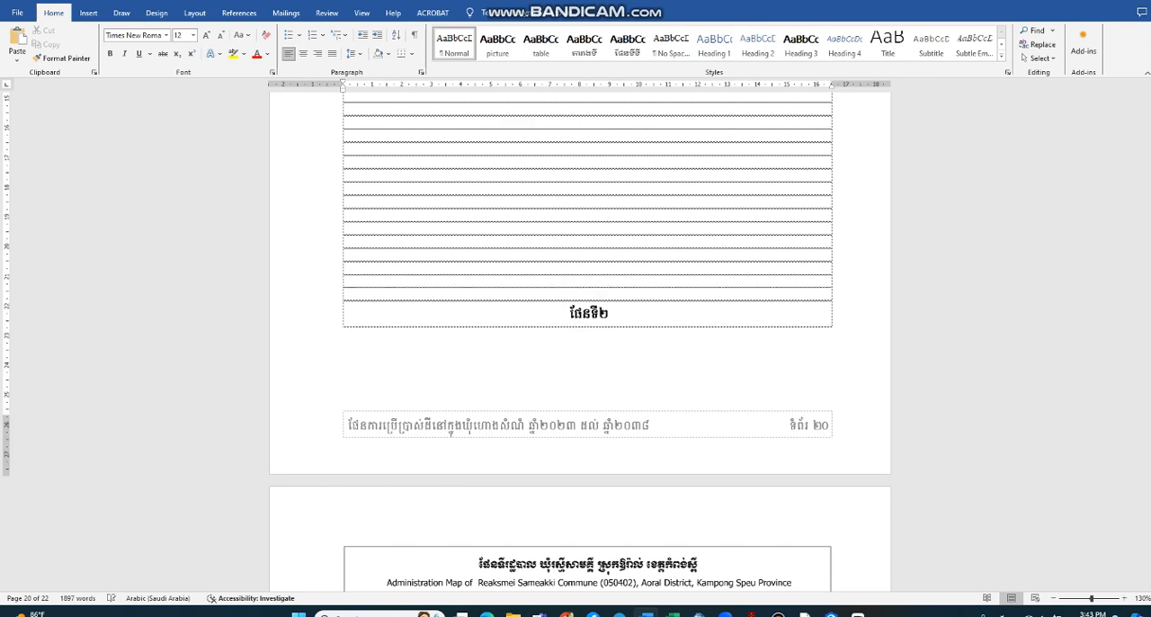
{"action": "key", "text": "Return"}
{"action": "key", "text": "Return"}
{"action": "key", "text": "Return"}
{"action": "key", "text": "Return"}
{"action": "key", "text": "Return"}
{"action": "key", "text": "Return"}
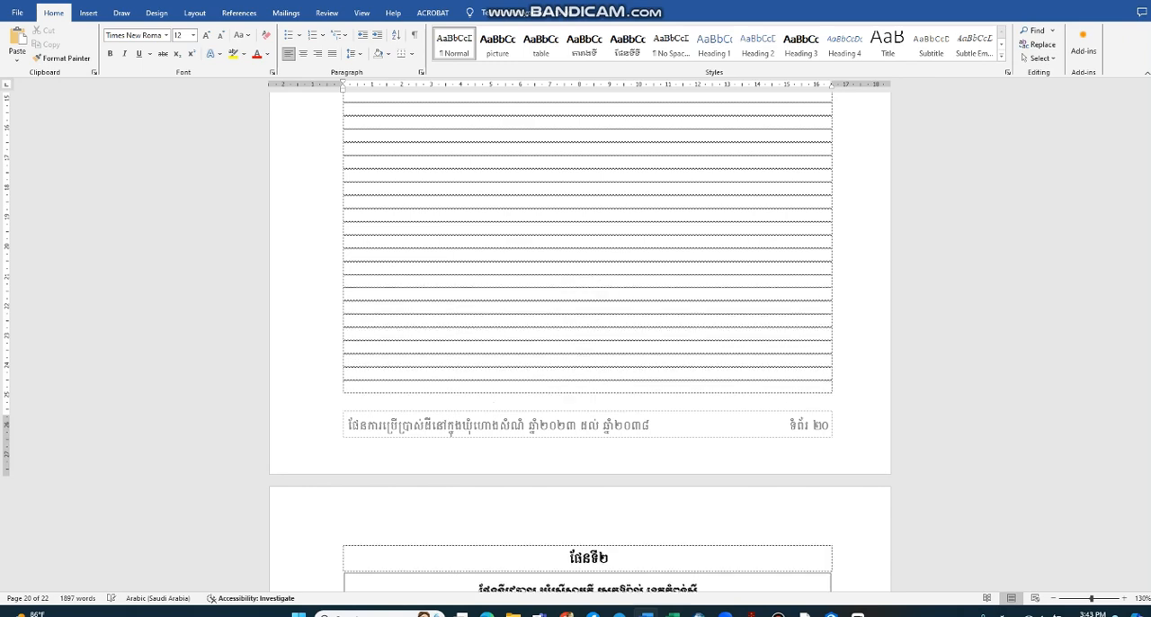
Step: Correct the spelling of the third map caption to ផែនទី៣ and apply the ផែនទីទី style to it
{"action": "scroll", "coordinate": [636, 275], "scroll_direction": "down", "scroll_amount": 10}
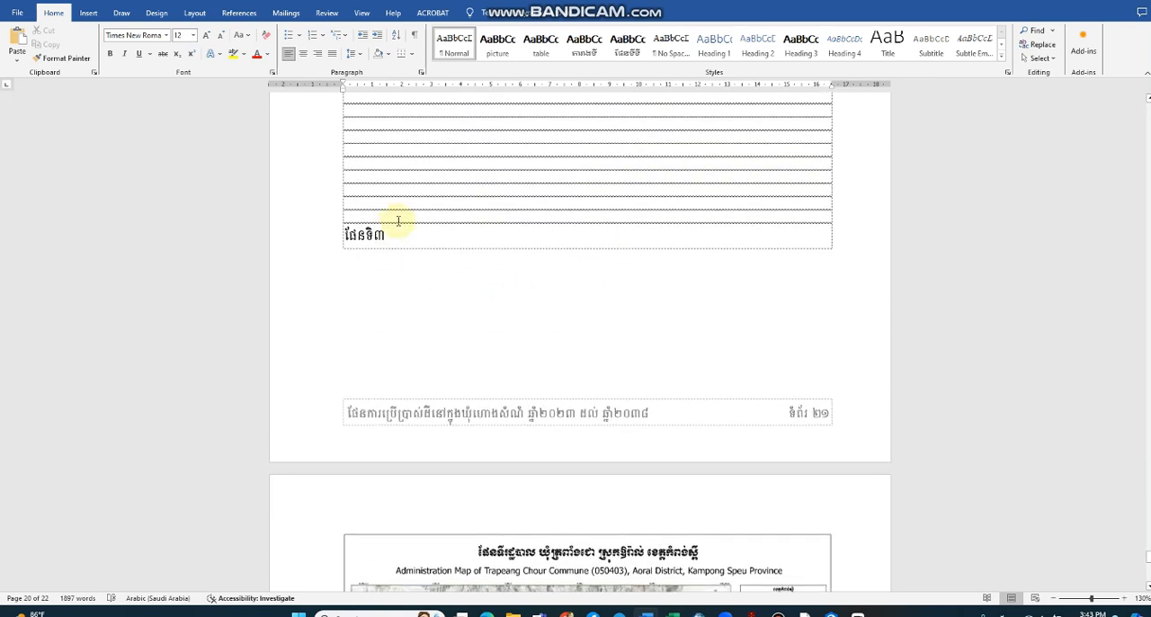
{"action": "left_click", "coordinate": [400, 219]}
{"action": "double_click", "coordinate": [401, 236]}
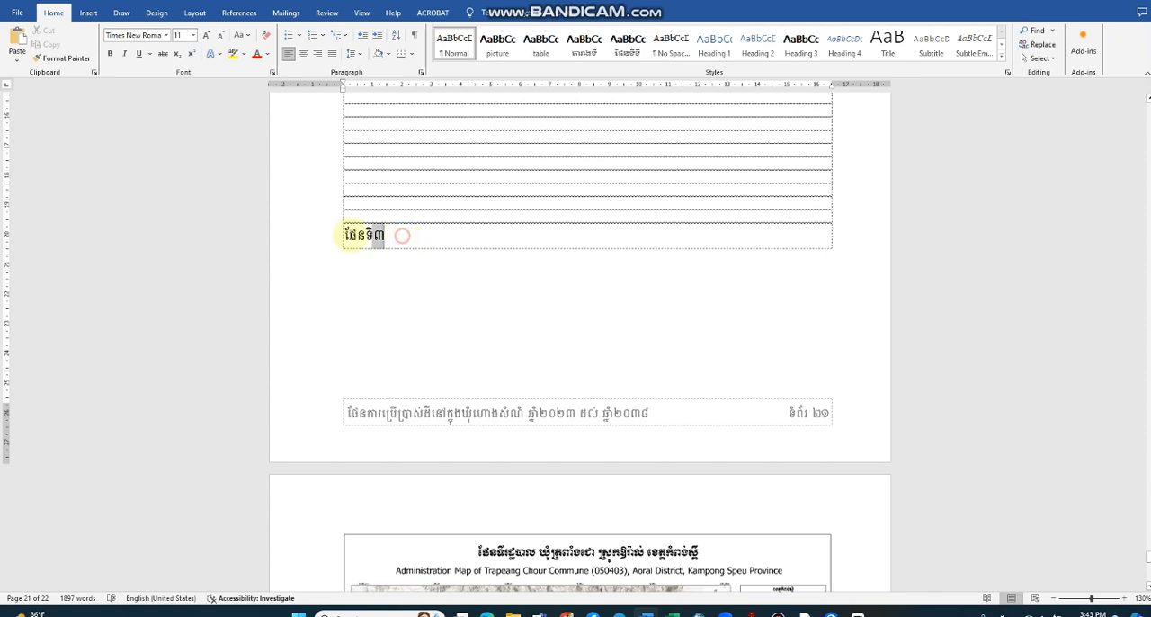
{"action": "left_click", "coordinate": [375, 237]}
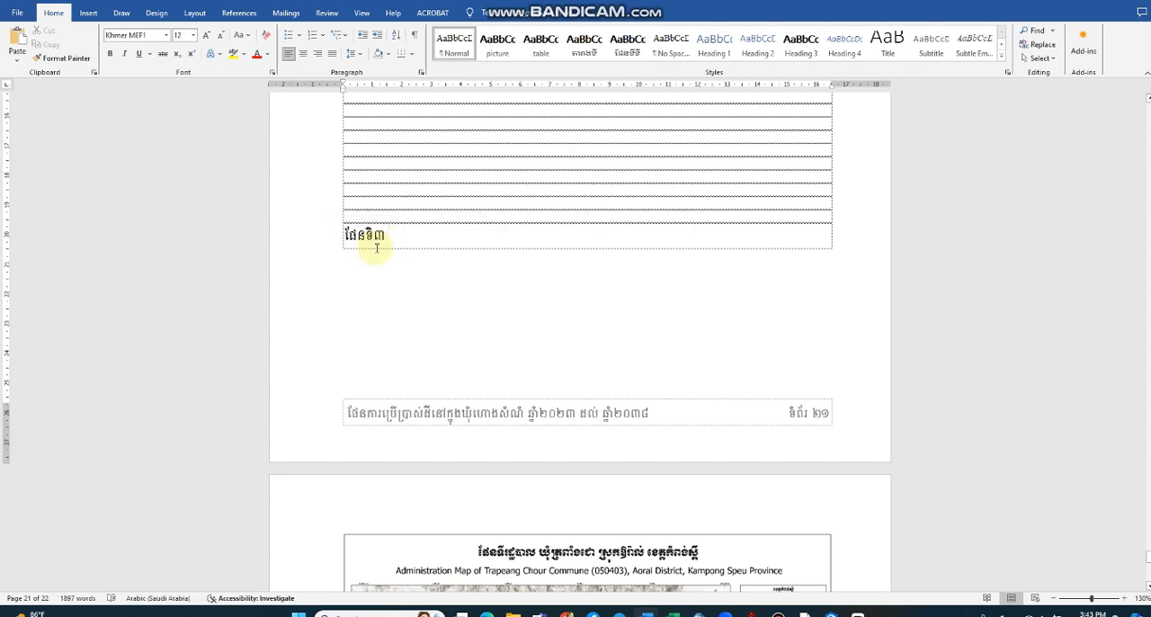
{"action": "key", "text": "BackSpace"}
{"action": "type", "text": "ី"}
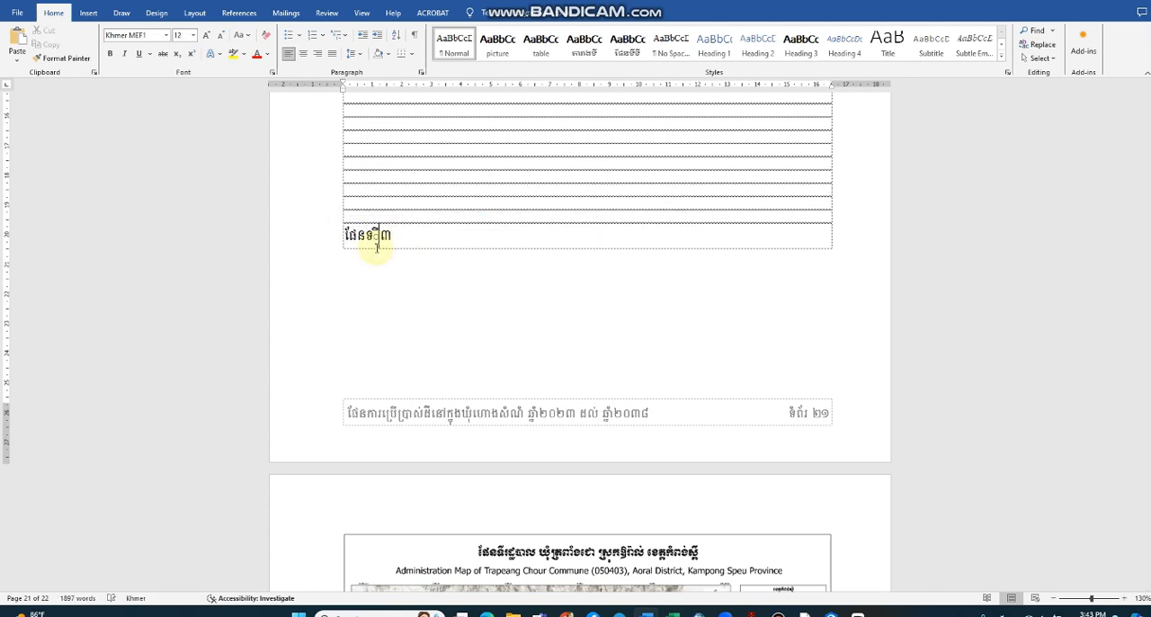
{"action": "type", "text": "ទ"}
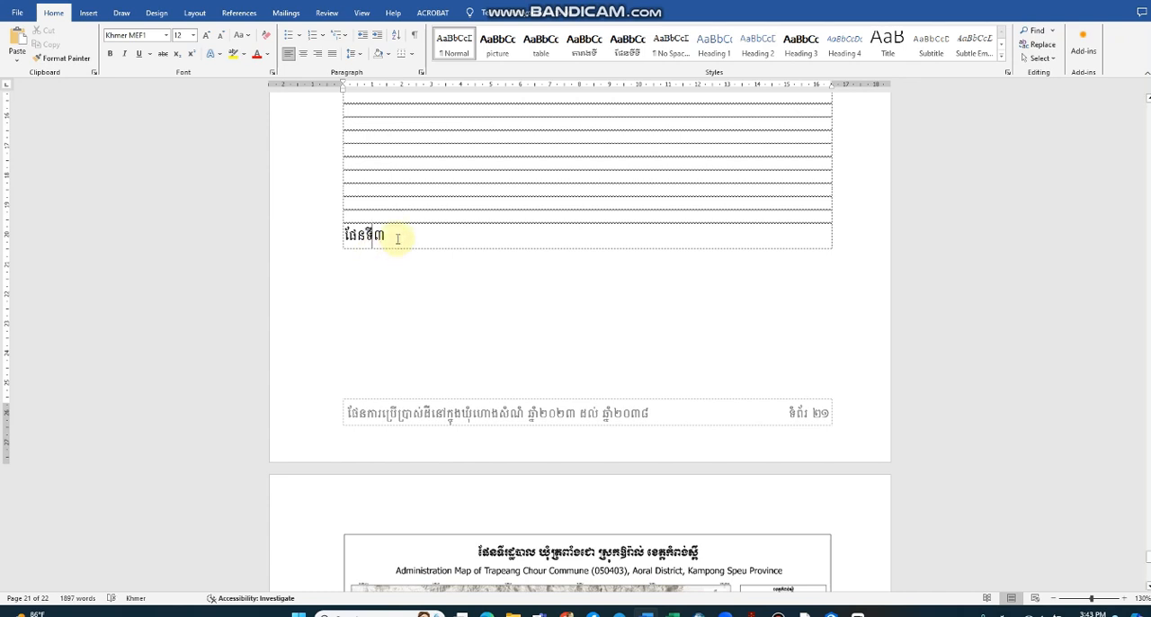
{"action": "left_click_drag", "start_coordinate": [397, 235], "coordinate": [330, 236]}
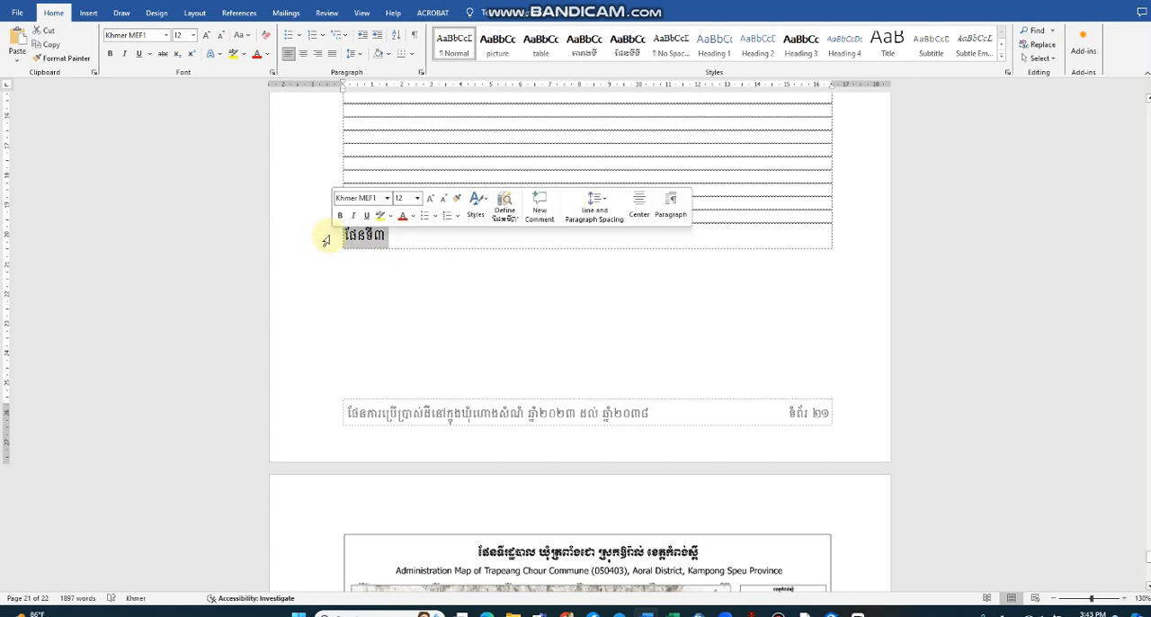
{"action": "left_click", "coordinate": [628, 40]}
Step: Add empty lines above the ផែនទី៣ caption to push it onto page 22, directly above the Trapeang Chour Commune map
{"action": "left_click", "coordinate": [627, 214]}
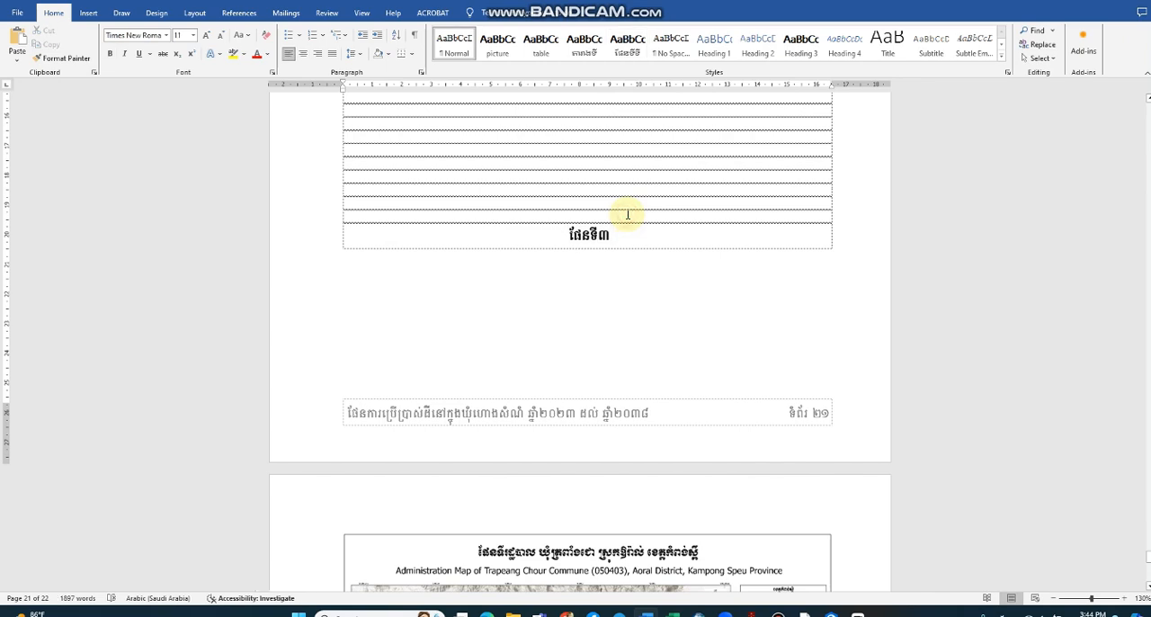
{"action": "key", "text": "Return"}
{"action": "key", "text": "Return"}
{"action": "key", "text": "Return"}
{"action": "key", "text": "Return"}
{"action": "key", "text": "Return"}
{"action": "key", "text": "Return"}
{"action": "key", "text": "Return"}
{"action": "key", "text": "Return"}
{"action": "key", "text": "Return"}
{"action": "key", "text": "Return"}
{"action": "key", "text": "Return"}
{"action": "key", "text": "Return"}
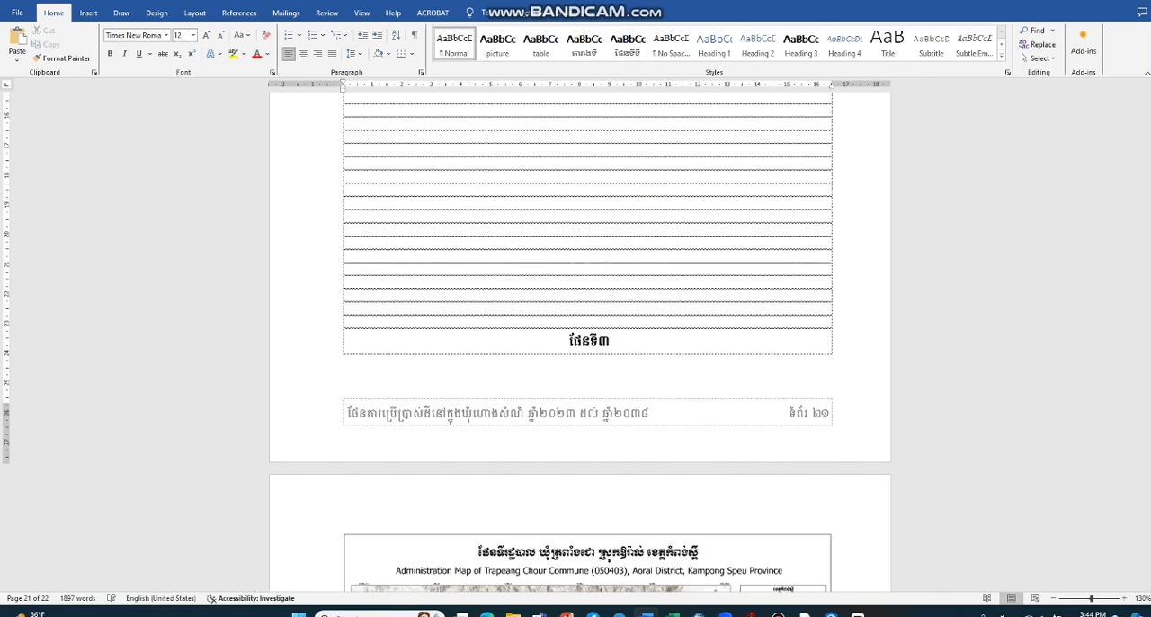
{"action": "scroll", "coordinate": [638, 342], "scroll_direction": "down", "scroll_amount": 10}
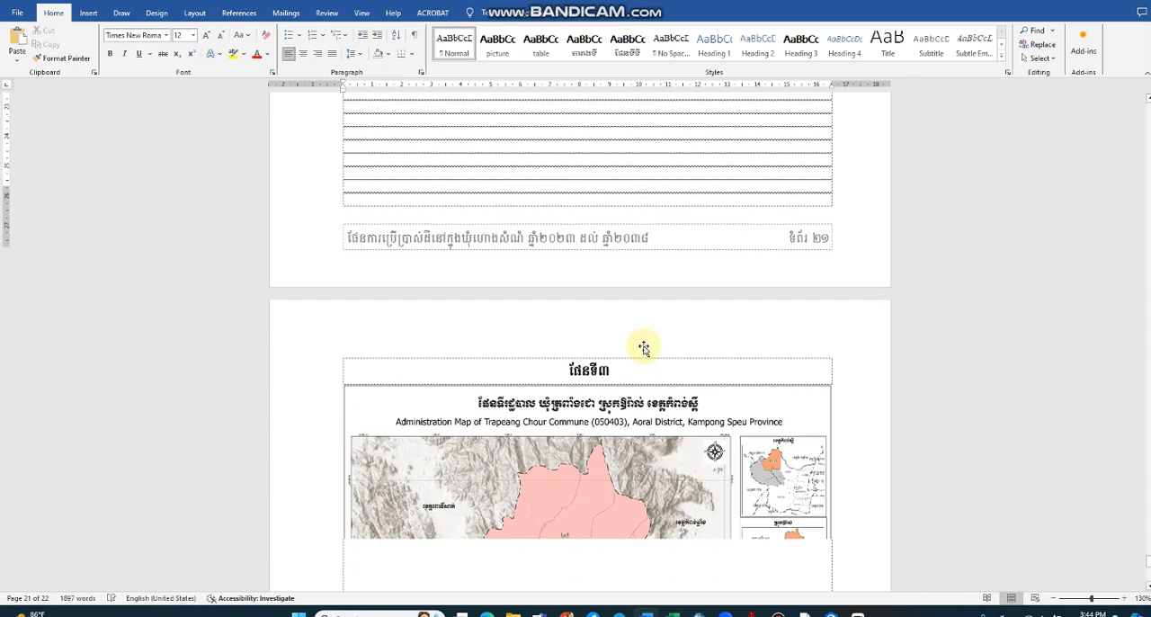
Step: Insert a table of figures under the ផែនទី heading on page 1, built from the ផែនទីទី style, without replacing the existing one
{"action": "scroll", "coordinate": [905, 385], "scroll_direction": "up", "scroll_amount": 3}
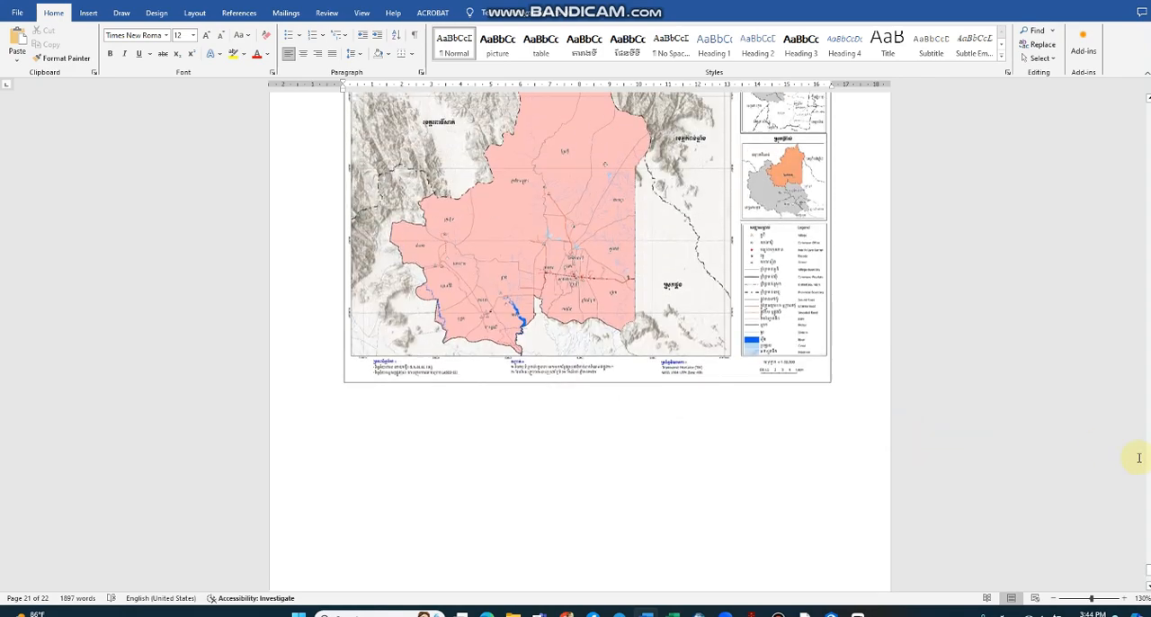
{"action": "left_click_drag", "start_coordinate": [1148, 576], "coordinate": [1149, 111]}
{"action": "scroll", "coordinate": [666, 397], "scroll_direction": "down", "scroll_amount": 2}
{"action": "scroll", "coordinate": [370, 366], "scroll_direction": "down", "scroll_amount": 2}
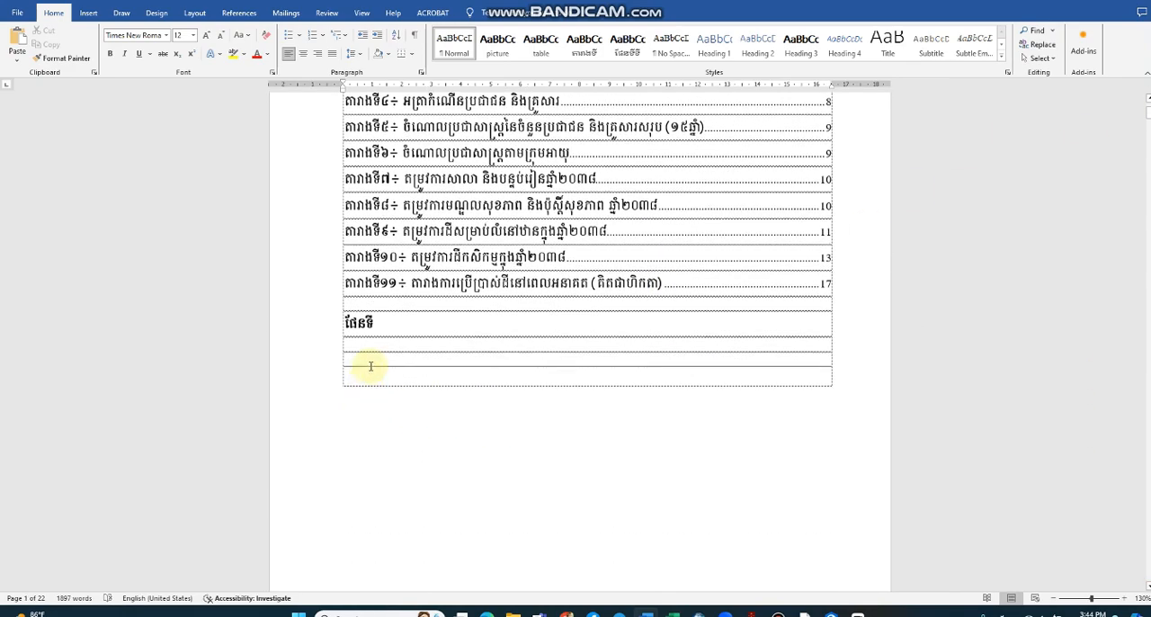
{"action": "left_click", "coordinate": [377, 345]}
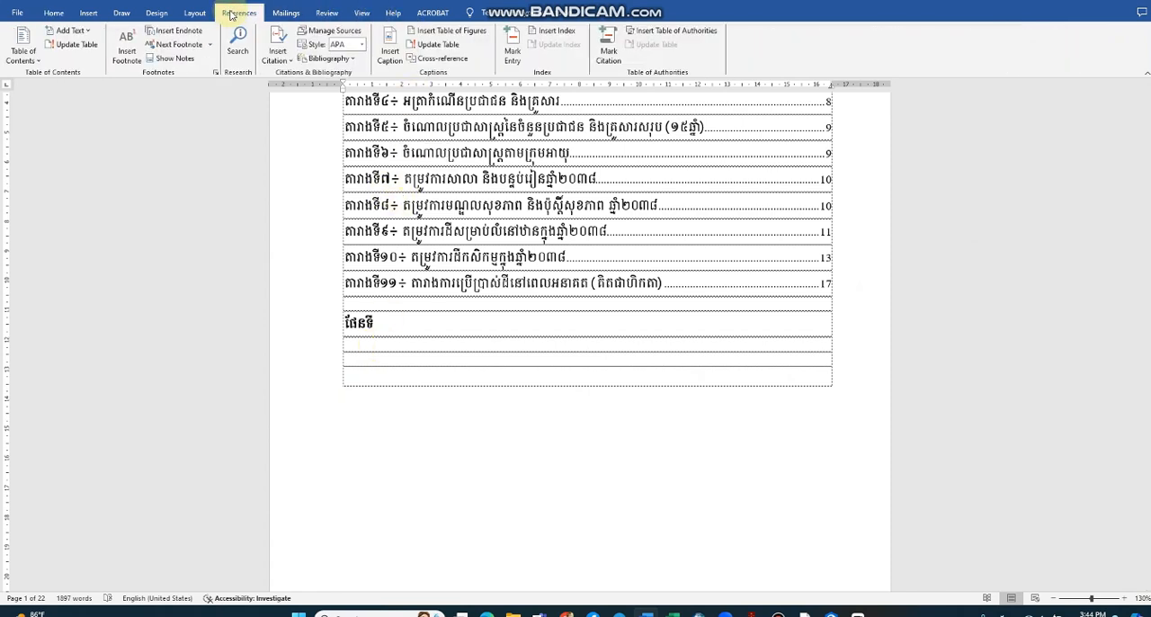
{"action": "left_click", "coordinate": [447, 31]}
{"action": "left_click", "coordinate": [649, 387]}
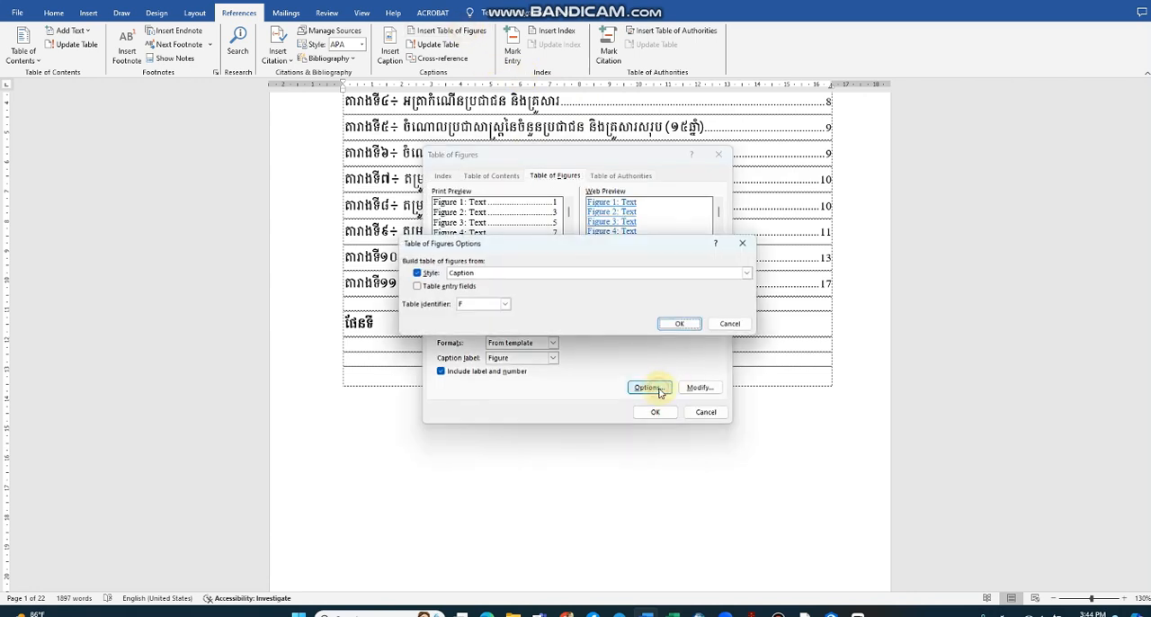
{"action": "left_click", "coordinate": [747, 272]}
{"action": "scroll", "coordinate": [586, 314], "scroll_direction": "down", "scroll_amount": 3}
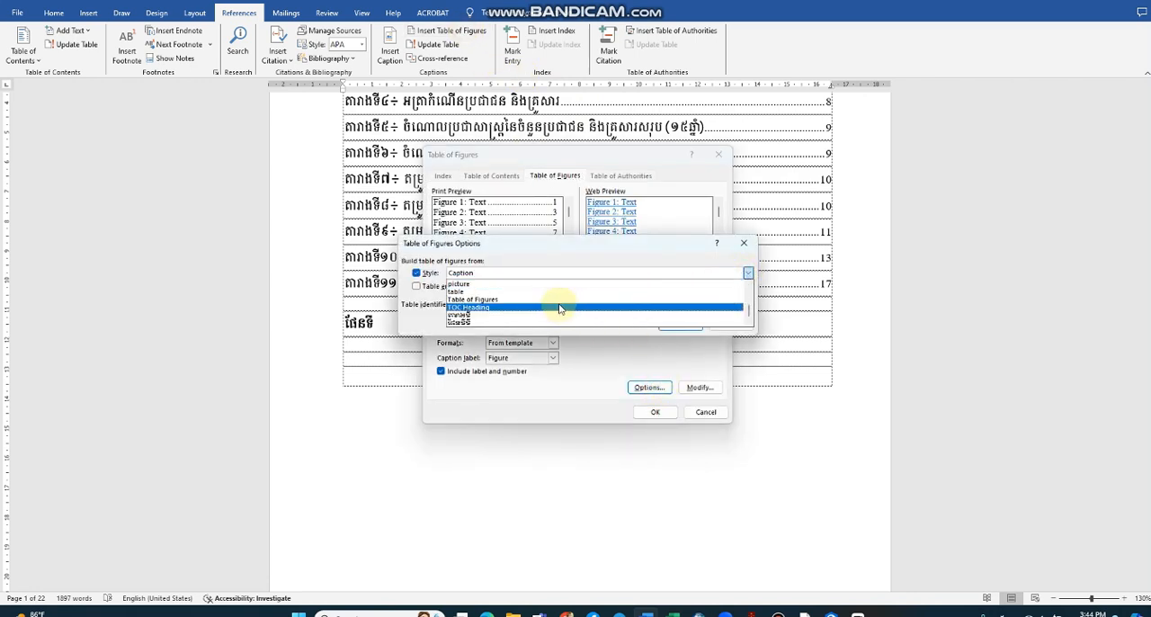
{"action": "left_click", "coordinate": [474, 321]}
{"action": "left_click", "coordinate": [677, 326]}
{"action": "left_click", "coordinate": [664, 414]}
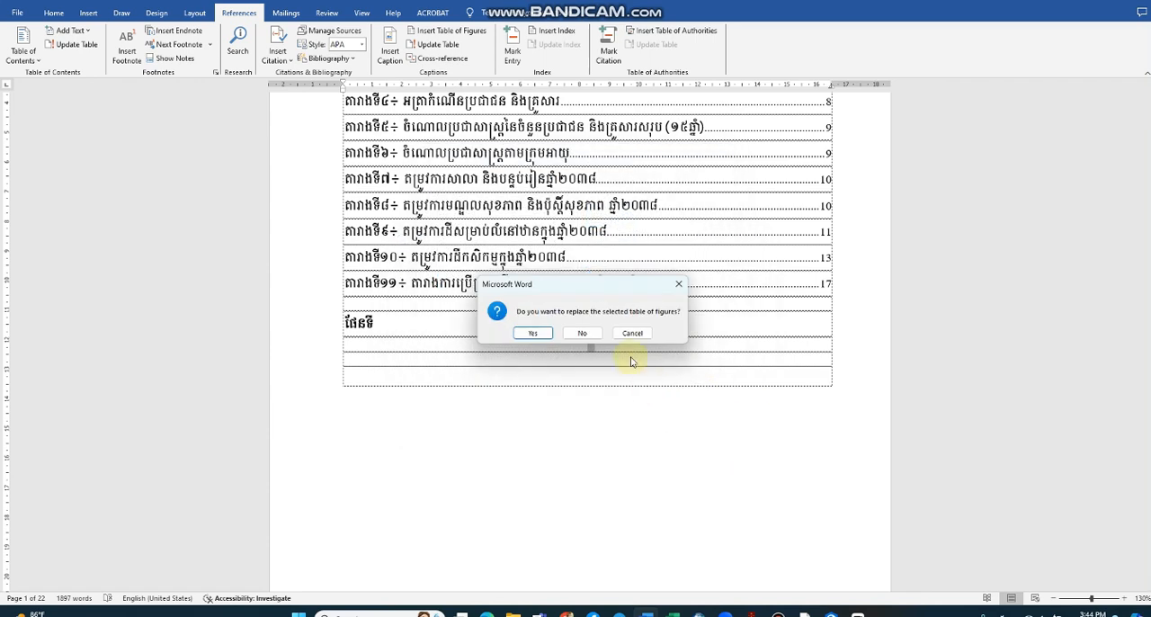
{"action": "left_click", "coordinate": [583, 333]}
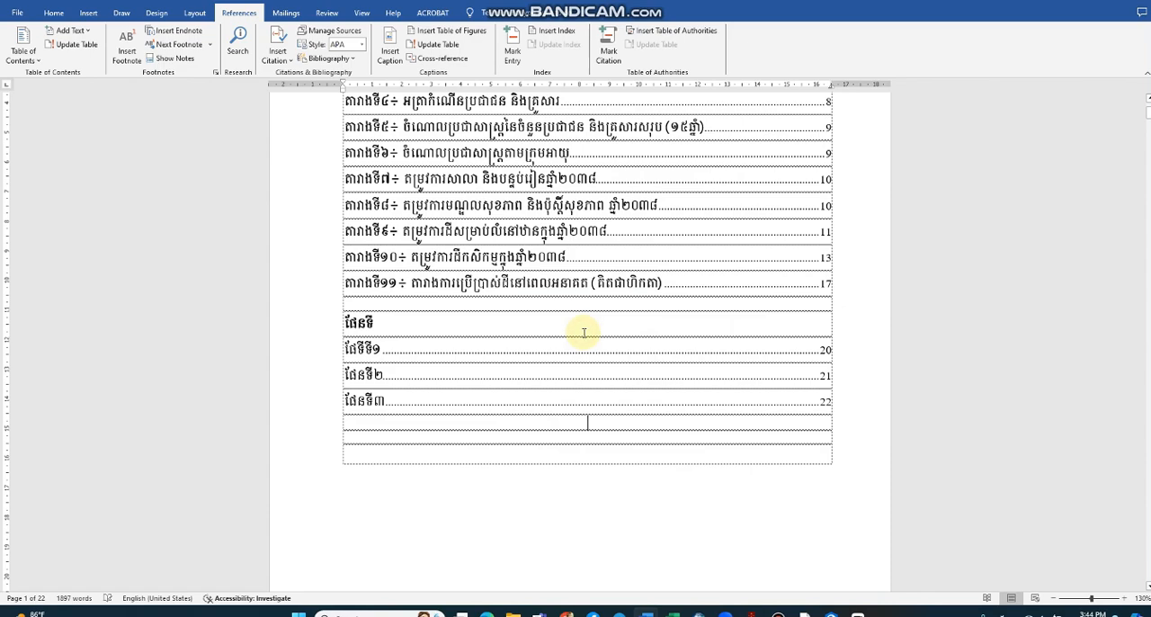
{"action": "left_click", "coordinate": [488, 375]}
{"action": "scroll", "coordinate": [483, 360], "scroll_direction": "up", "scroll_amount": 3}
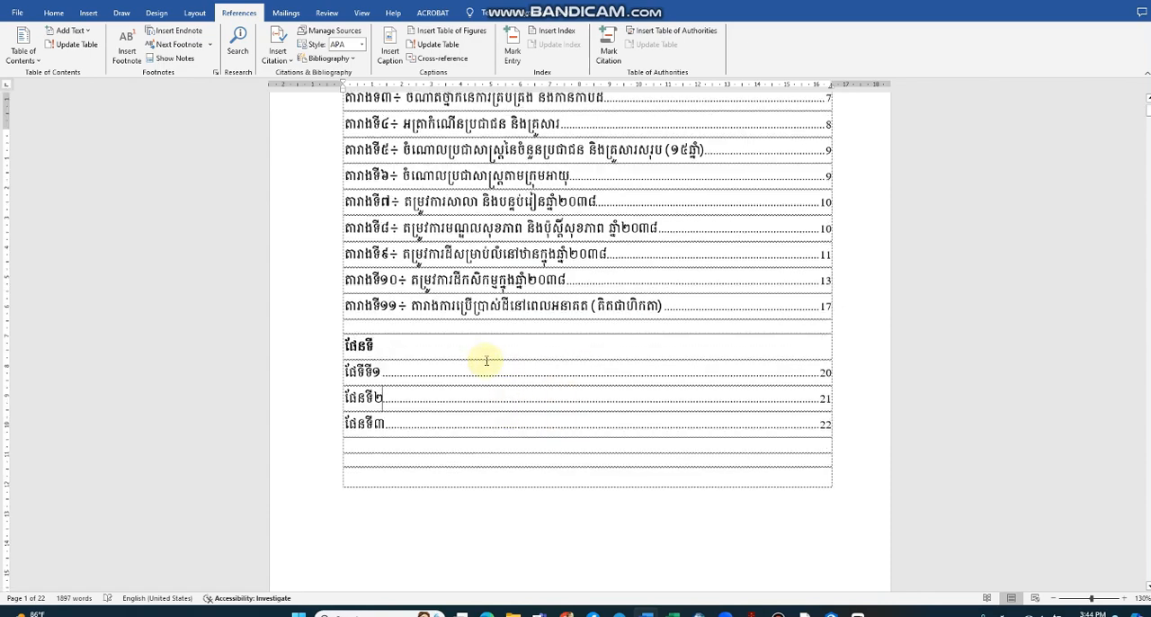
{"action": "scroll", "coordinate": [486, 358], "scroll_direction": "down", "scroll_amount": 2}
{"action": "scroll", "coordinate": [485, 360], "scroll_direction": "up", "scroll_amount": 2}
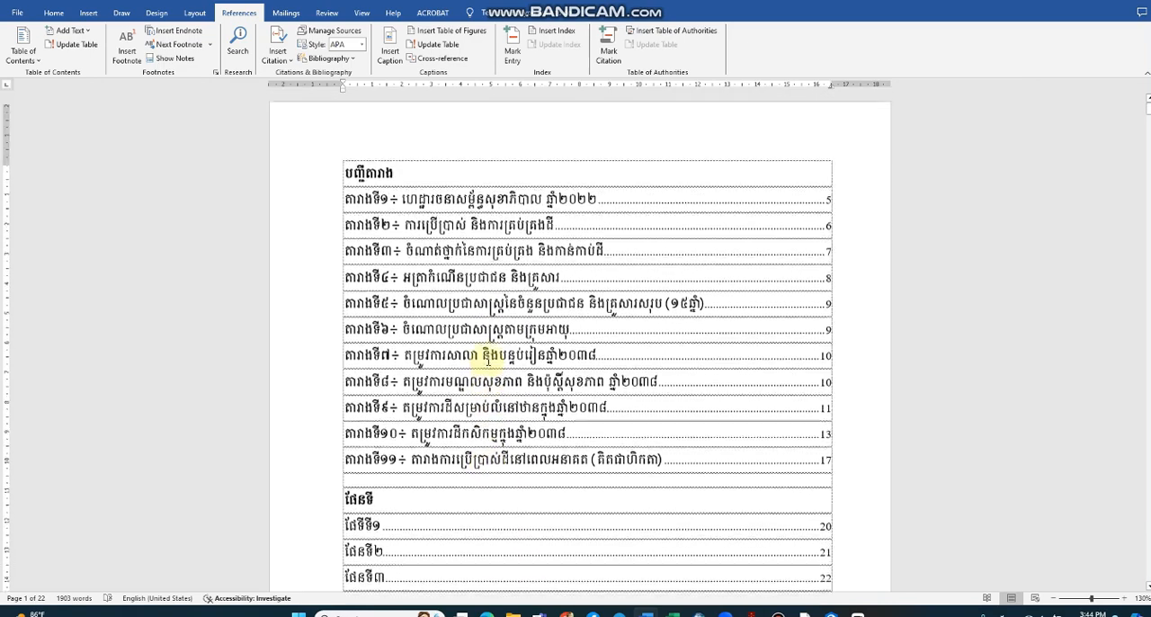
{"action": "left_click", "coordinate": [488, 308]}
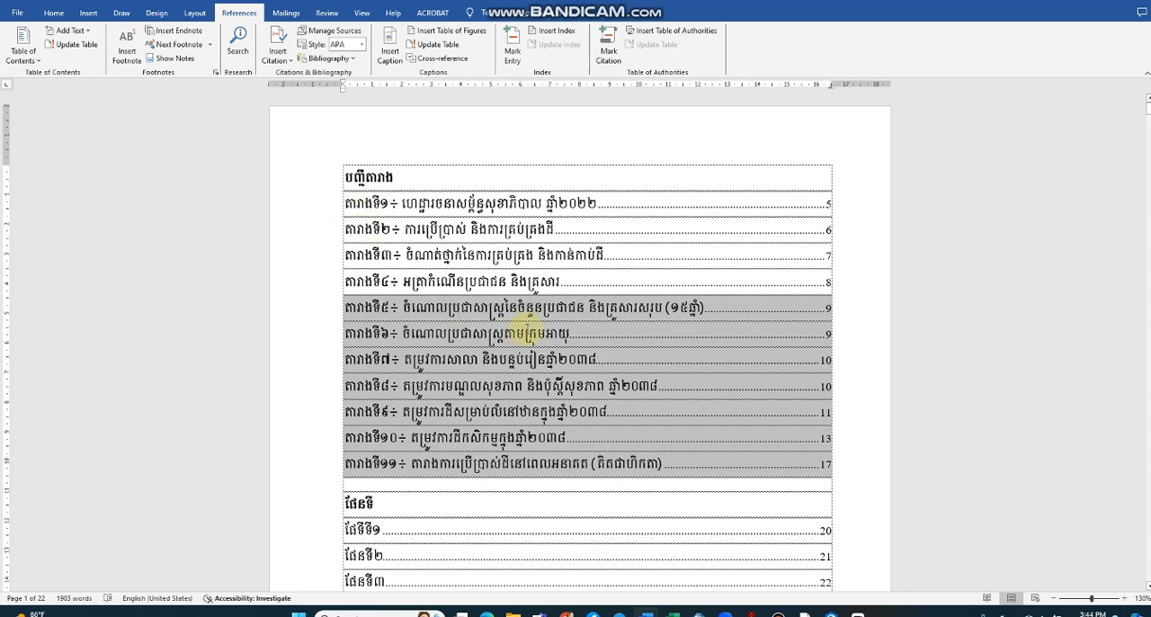
Step: Update the entire list of maps under the ផែនទី heading on page 1, not only its page numbers
{"action": "scroll", "coordinate": [494, 359], "scroll_direction": "down", "scroll_amount": 3}
{"action": "left_click", "coordinate": [459, 347]}
{"action": "right_click", "coordinate": [387, 311]}
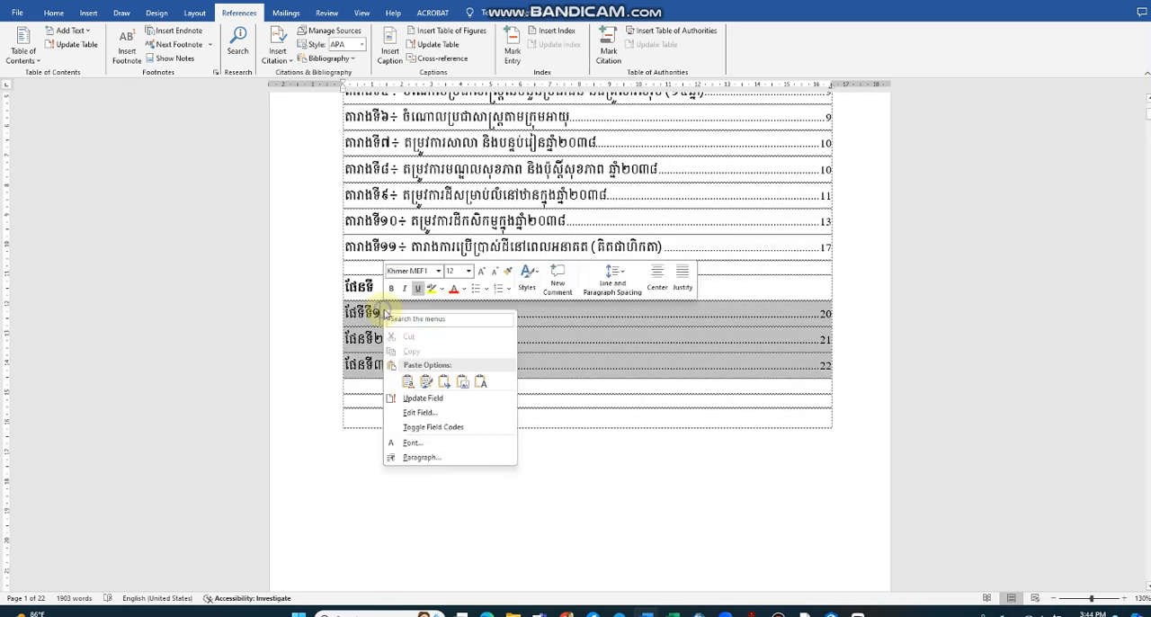
{"action": "left_click", "coordinate": [433, 401]}
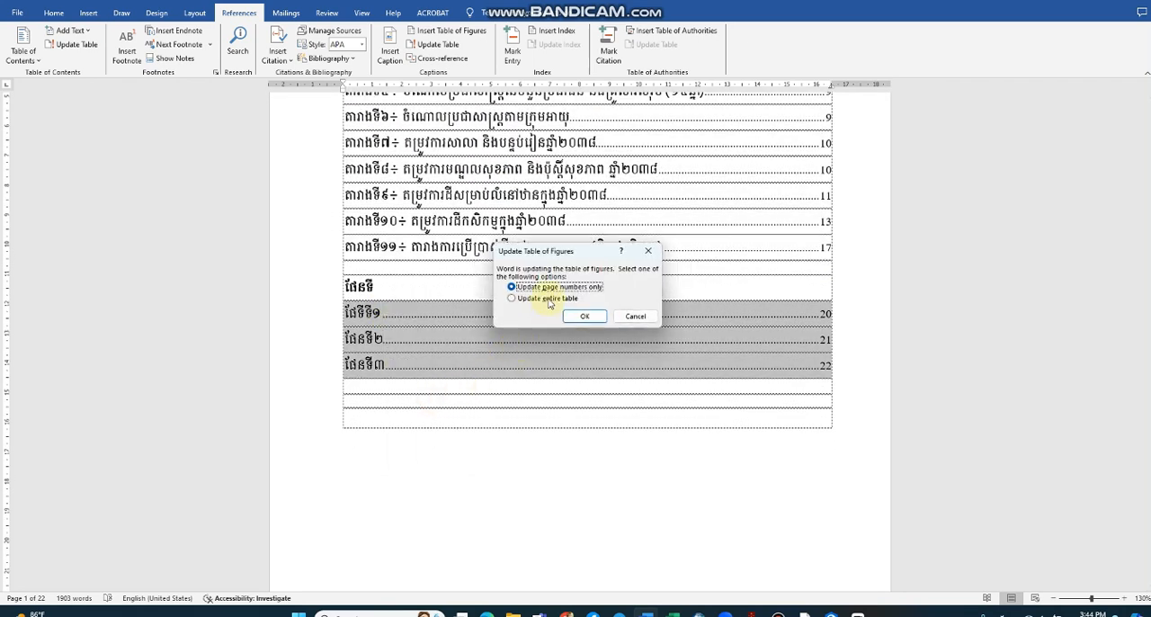
{"action": "left_click", "coordinate": [512, 298]}
{"action": "left_click", "coordinate": [585, 316]}
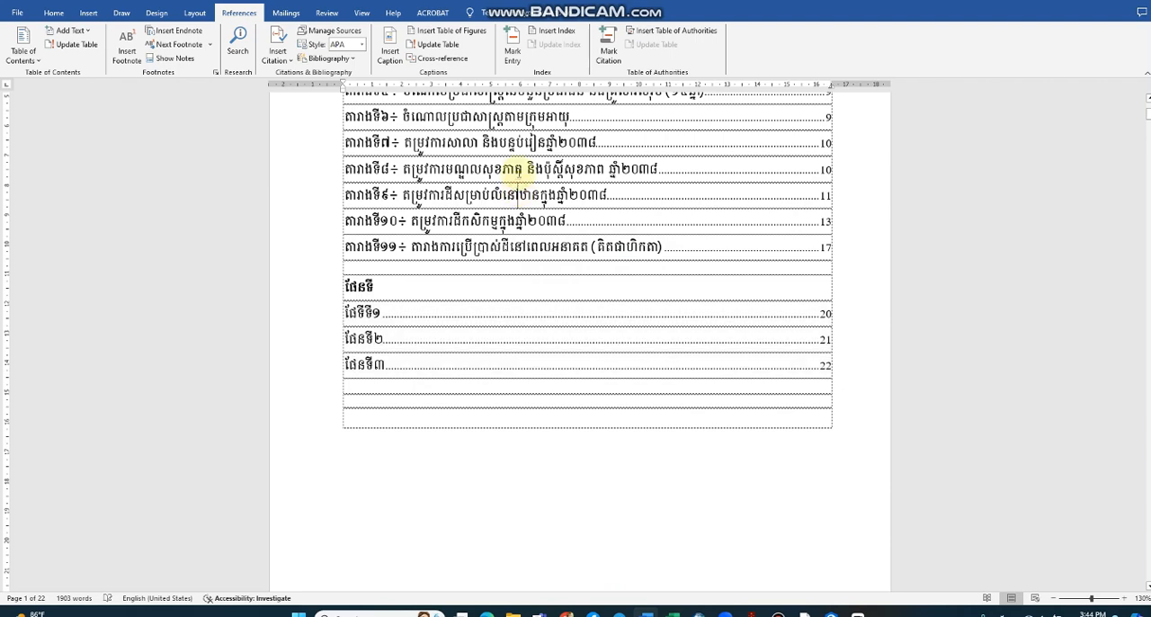
Step: Update the entire list of tables under the បញ្ជីតារាង heading on page 1
{"action": "right_click", "coordinate": [519, 193]}
{"action": "left_click", "coordinate": [550, 263]}
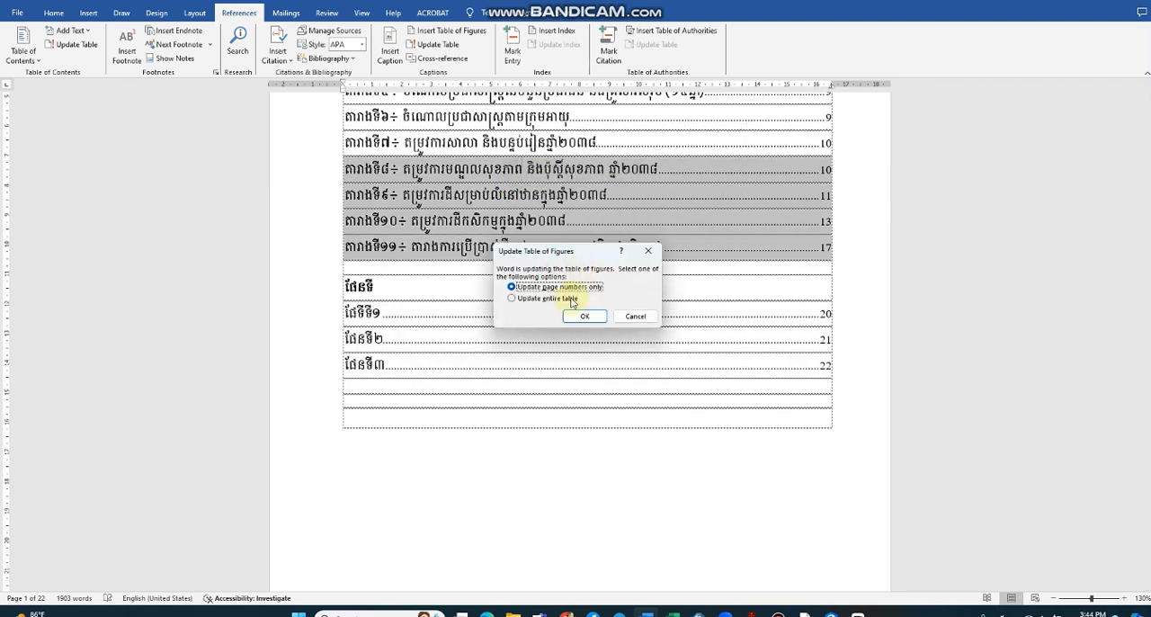
{"action": "left_click", "coordinate": [570, 300]}
{"action": "left_click", "coordinate": [583, 314]}
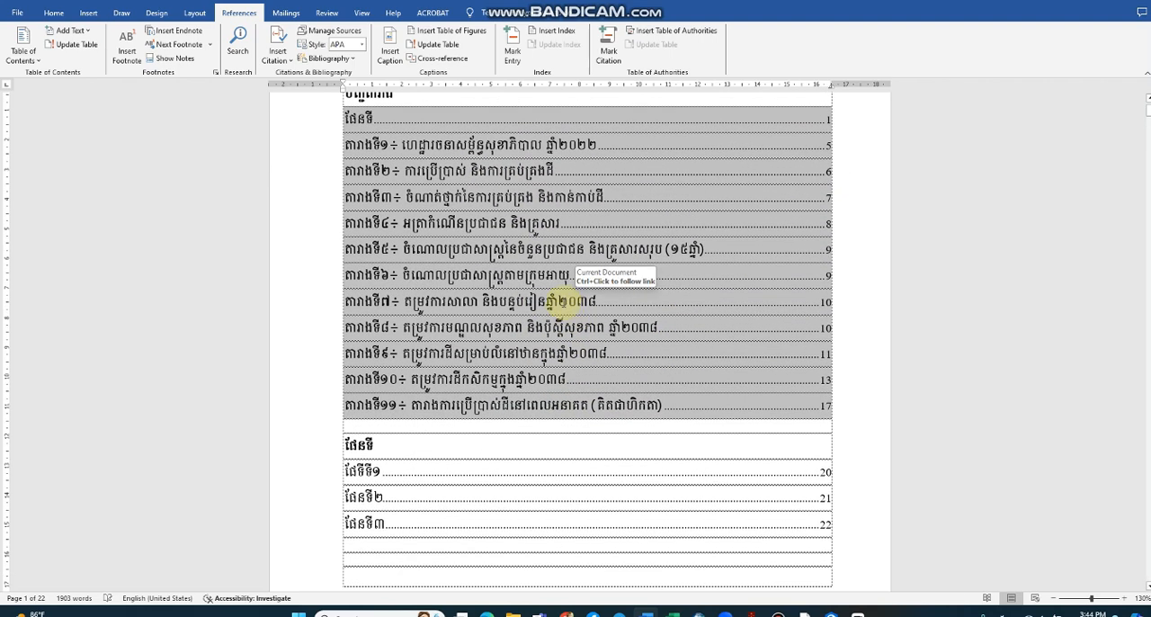
Step: Follow the link of the stray ផែនទី entry at the start of the table list to its source heading
{"action": "scroll", "coordinate": [559, 301], "scroll_direction": "up", "scroll_amount": 2}
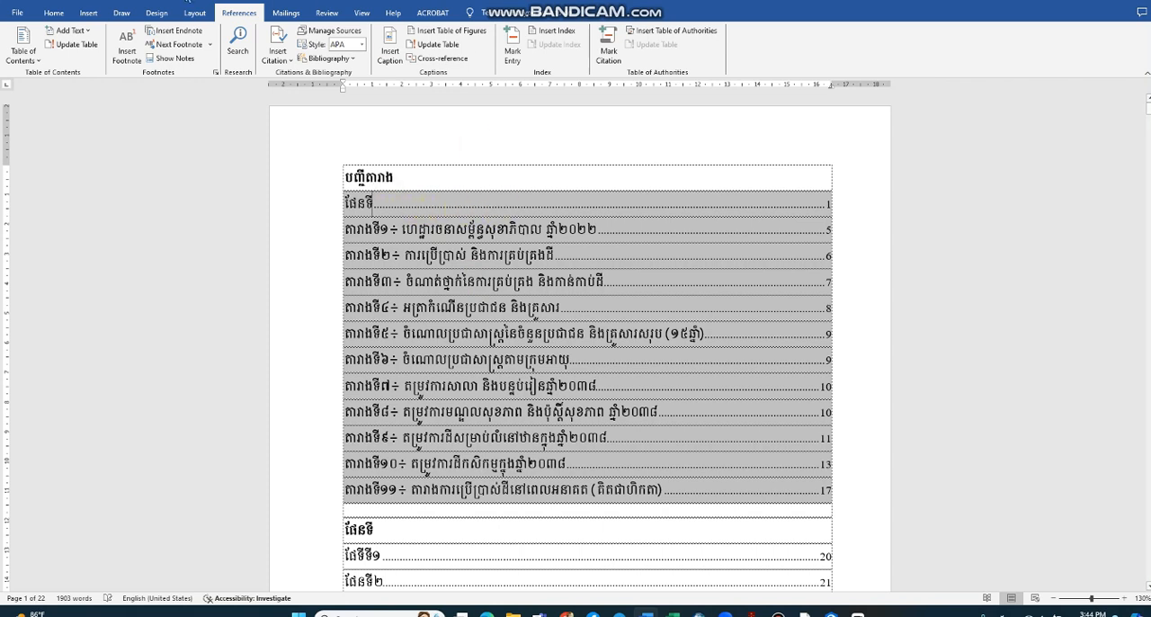
{"action": "left_click", "coordinate": [53, 12]}
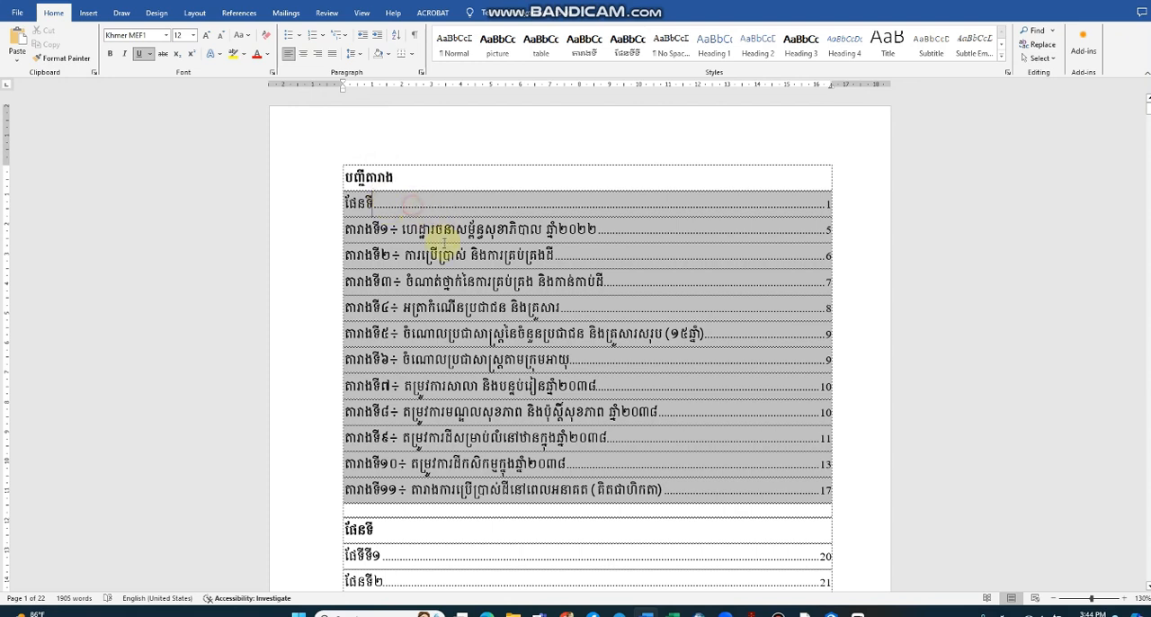
{"action": "left_click", "coordinate": [407, 178]}
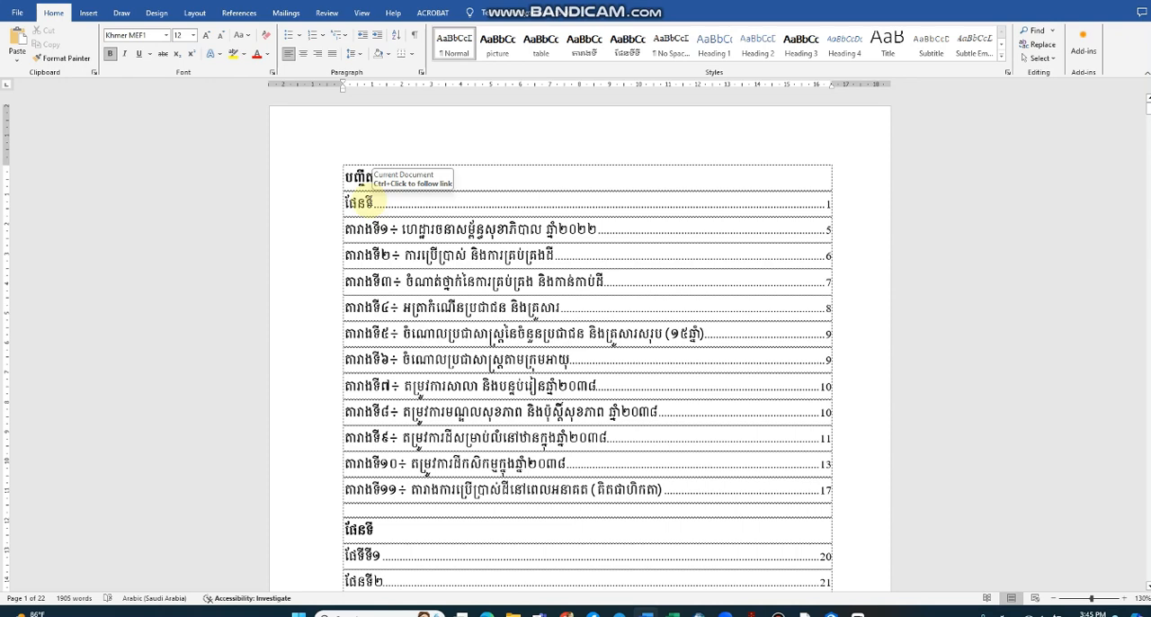
{"action": "left_click", "coordinate": [382, 209]}
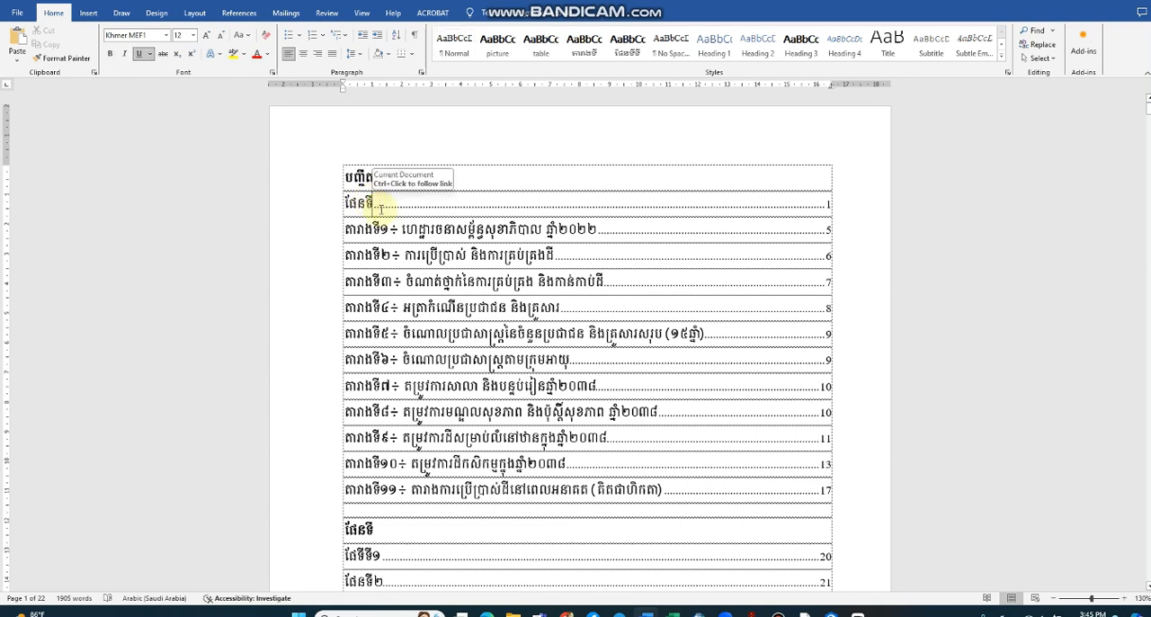
{"action": "left_click", "coordinate": [381, 209], "text": "ctrl"}
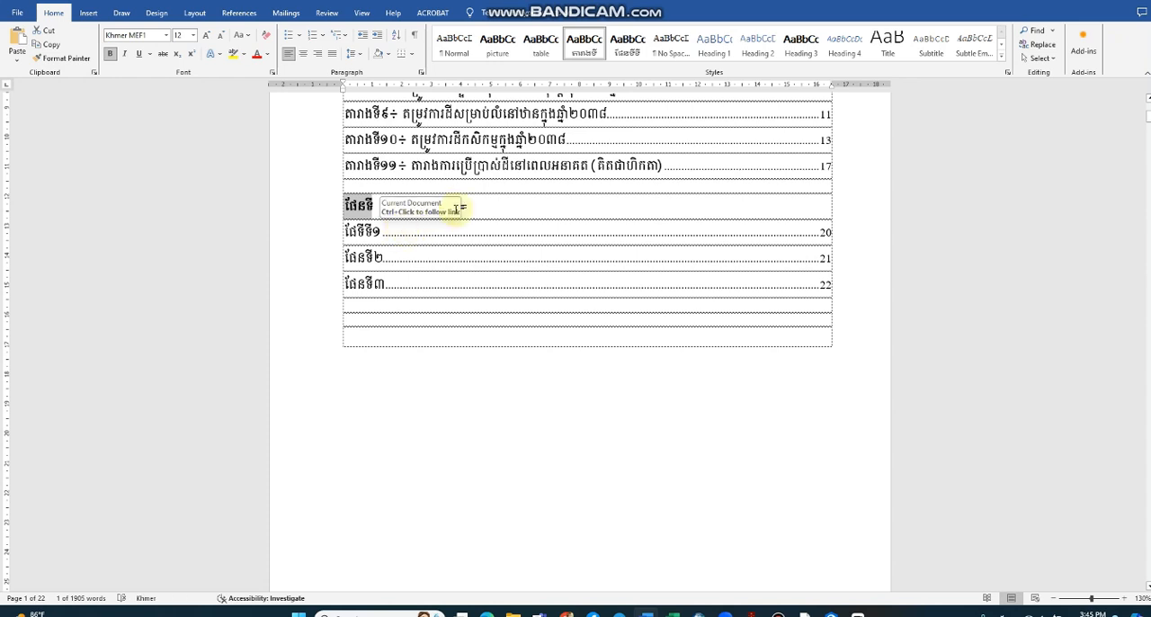
Step: Apply the Normal style to the ផែនទី heading above the map list and make its text bold
{"action": "left_click", "coordinate": [454, 47]}
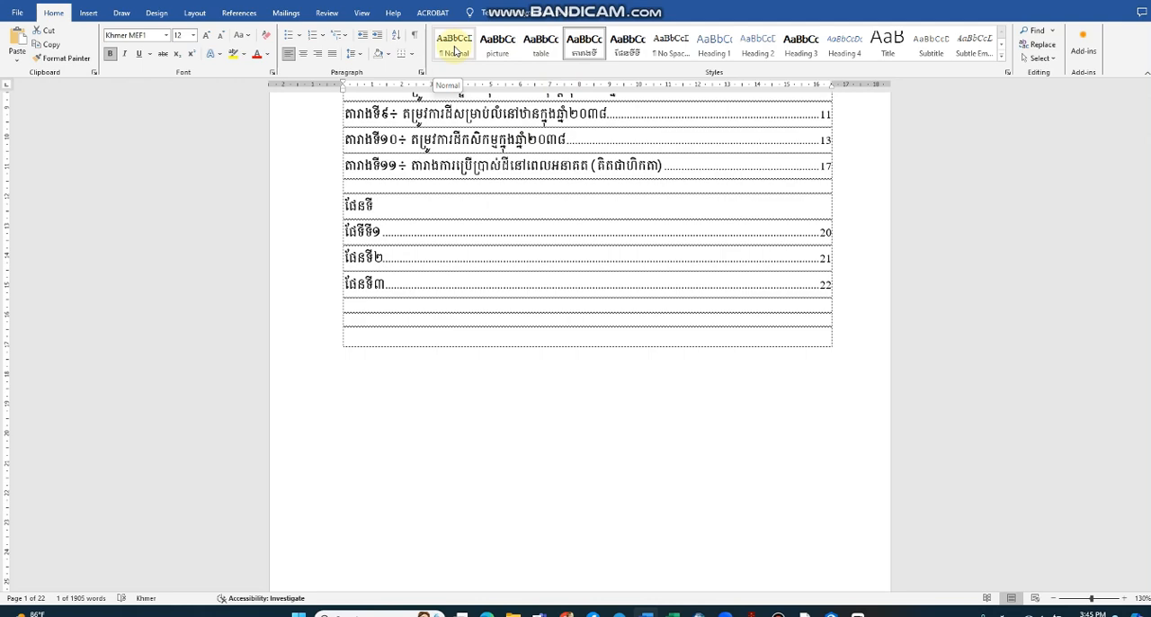
{"action": "left_click", "coordinate": [454, 49]}
{"action": "left_click", "coordinate": [382, 199]}
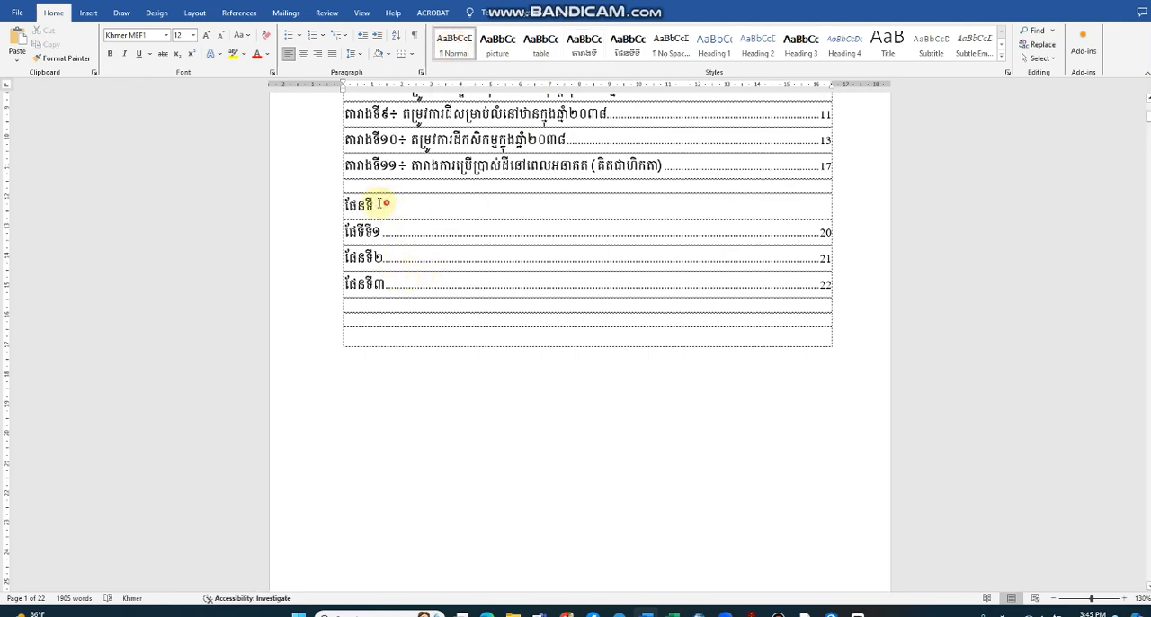
{"action": "left_click_drag", "start_coordinate": [385, 204], "coordinate": [338, 205]}
{"action": "left_click", "coordinate": [110, 55]}
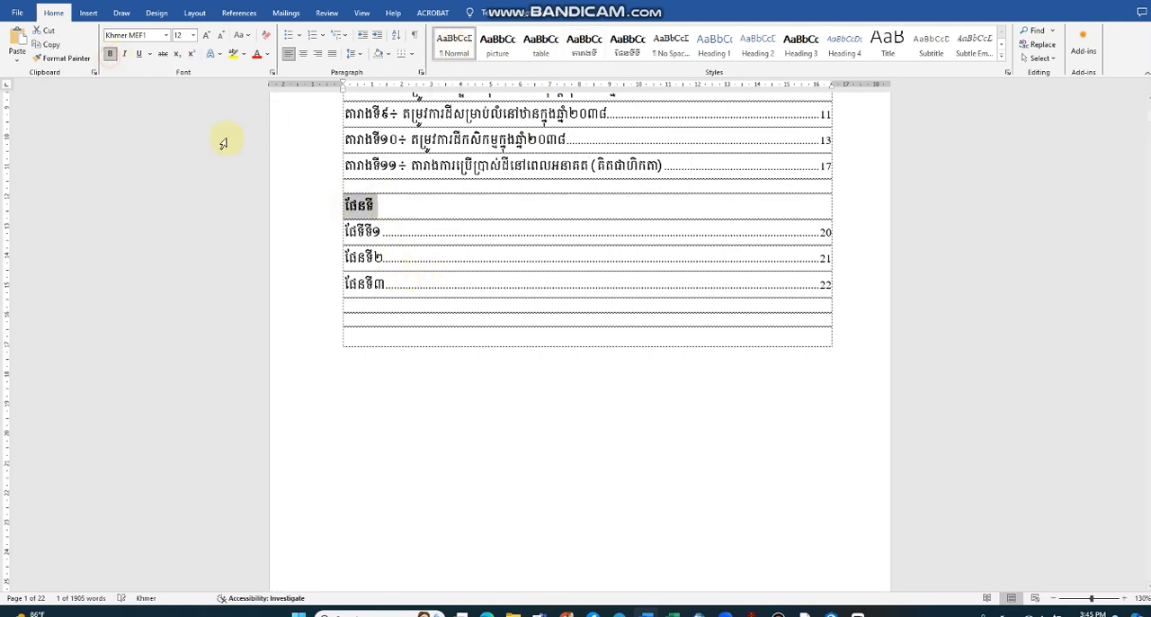
{"action": "left_click", "coordinate": [393, 200]}
Step: Update the entire table list under បញ្ជីតារាង again to drop the stray ផែនទី entry, and review both lists
{"action": "scroll", "coordinate": [395, 216], "scroll_direction": "up", "scroll_amount": 4}
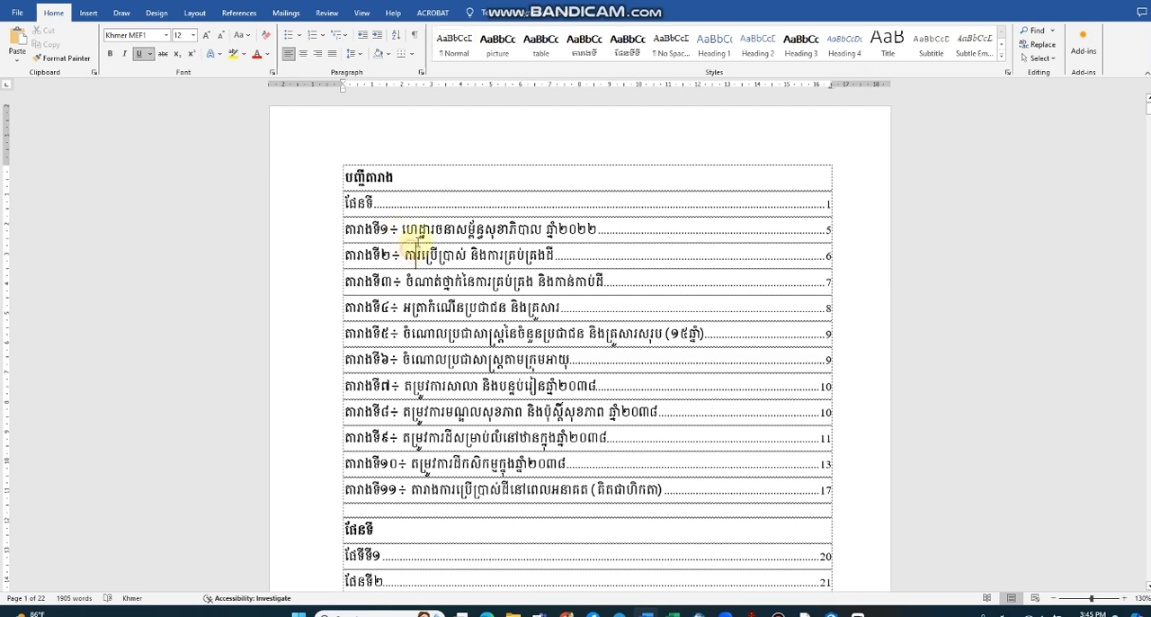
{"action": "right_click", "coordinate": [415, 249]}
{"action": "left_click", "coordinate": [443, 333]}
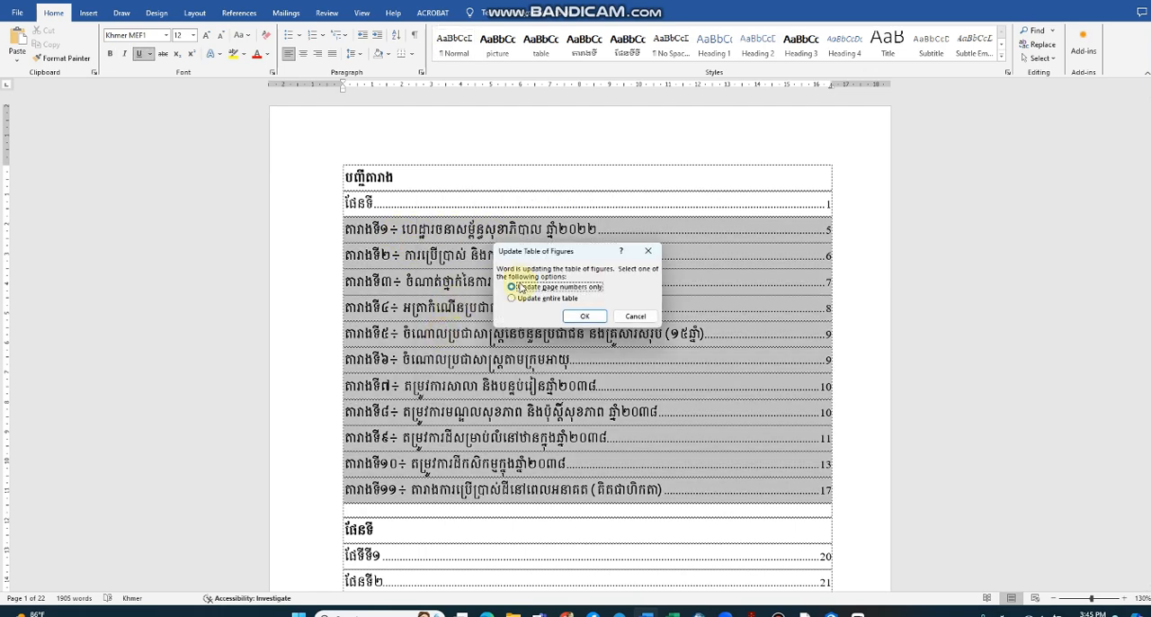
{"action": "left_click", "coordinate": [520, 301]}
{"action": "left_click", "coordinate": [585, 317]}
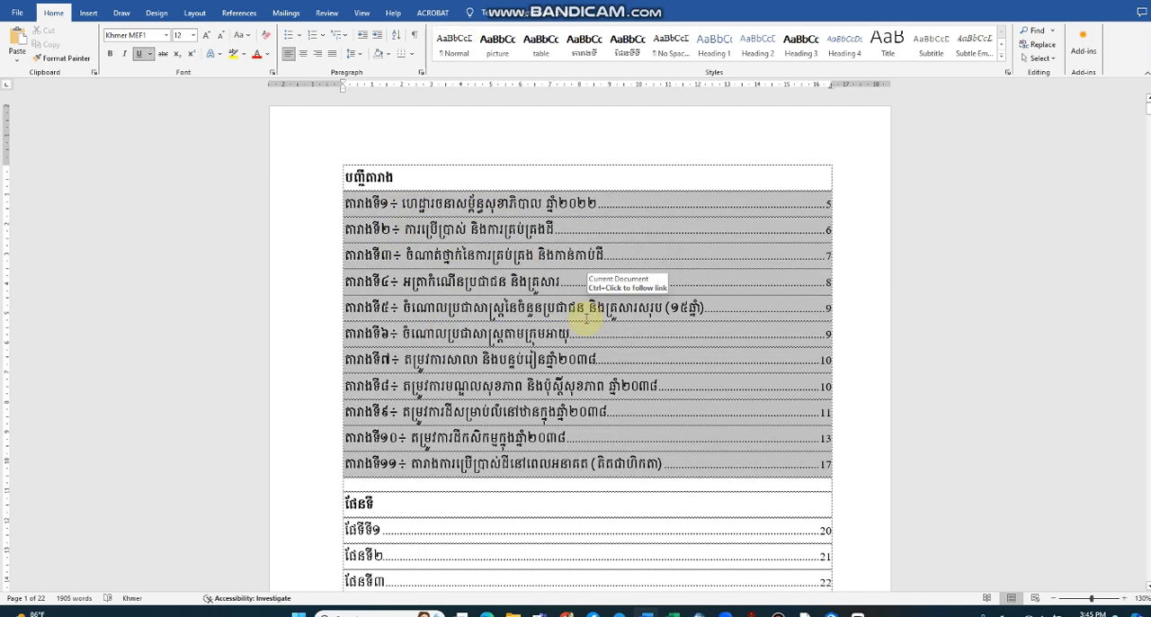
{"action": "scroll", "coordinate": [546, 438], "scroll_direction": "down", "scroll_amount": 3}
{"action": "scroll", "coordinate": [557, 418], "scroll_direction": "down", "scroll_amount": 1}
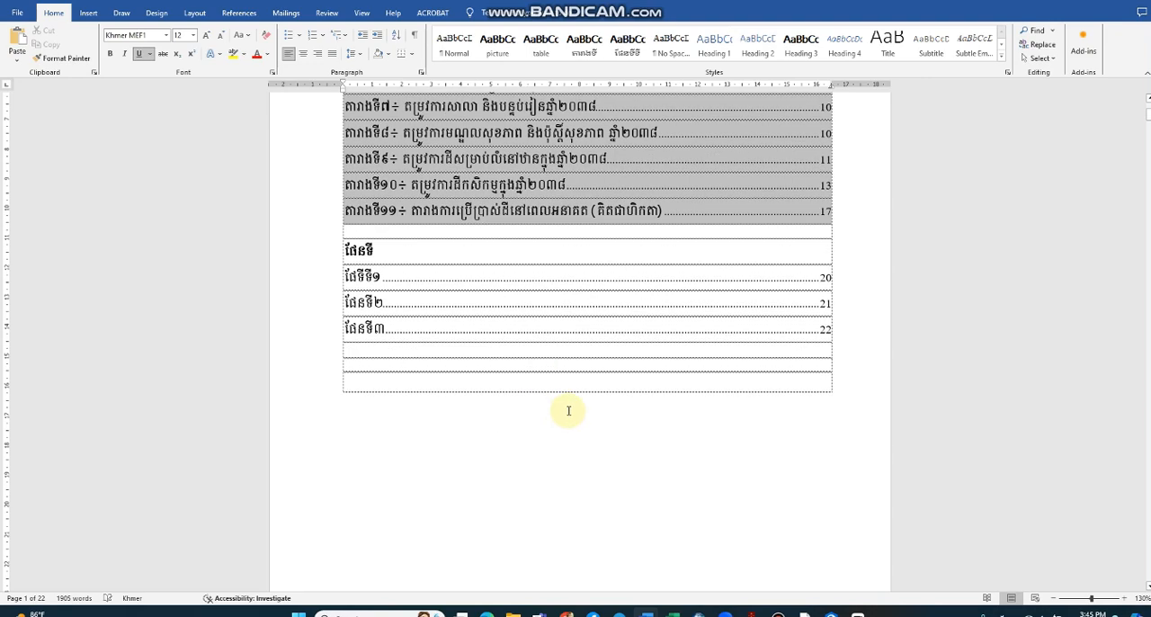
{"action": "scroll", "coordinate": [575, 418], "scroll_direction": "up", "scroll_amount": 3}
{"action": "scroll", "coordinate": [571, 396], "scroll_direction": "down", "scroll_amount": 3}
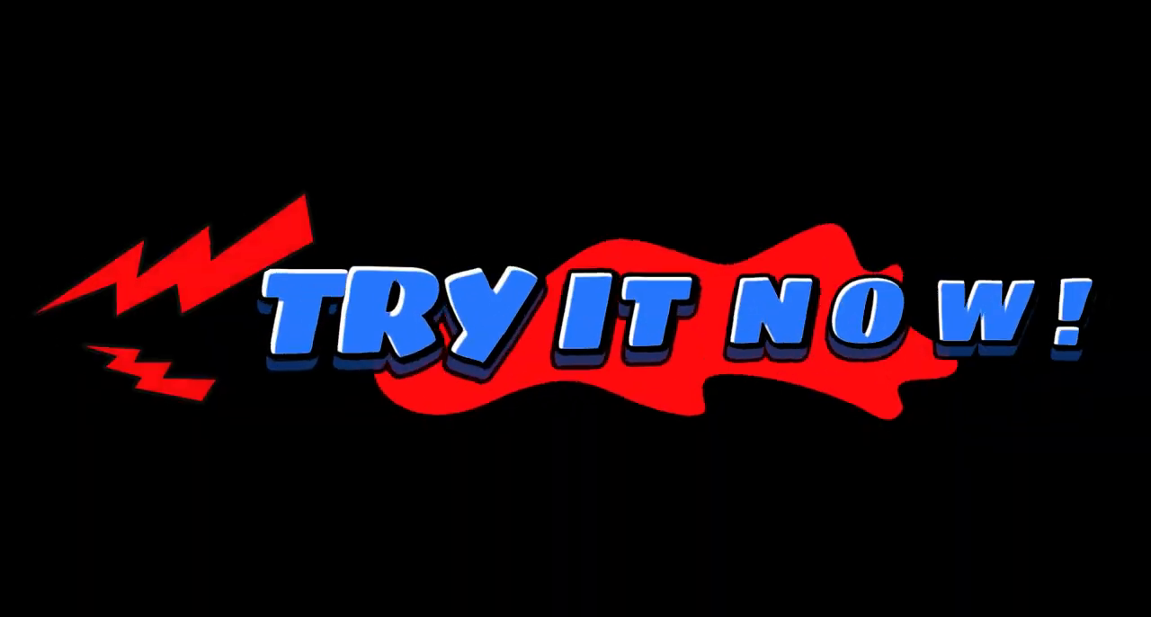